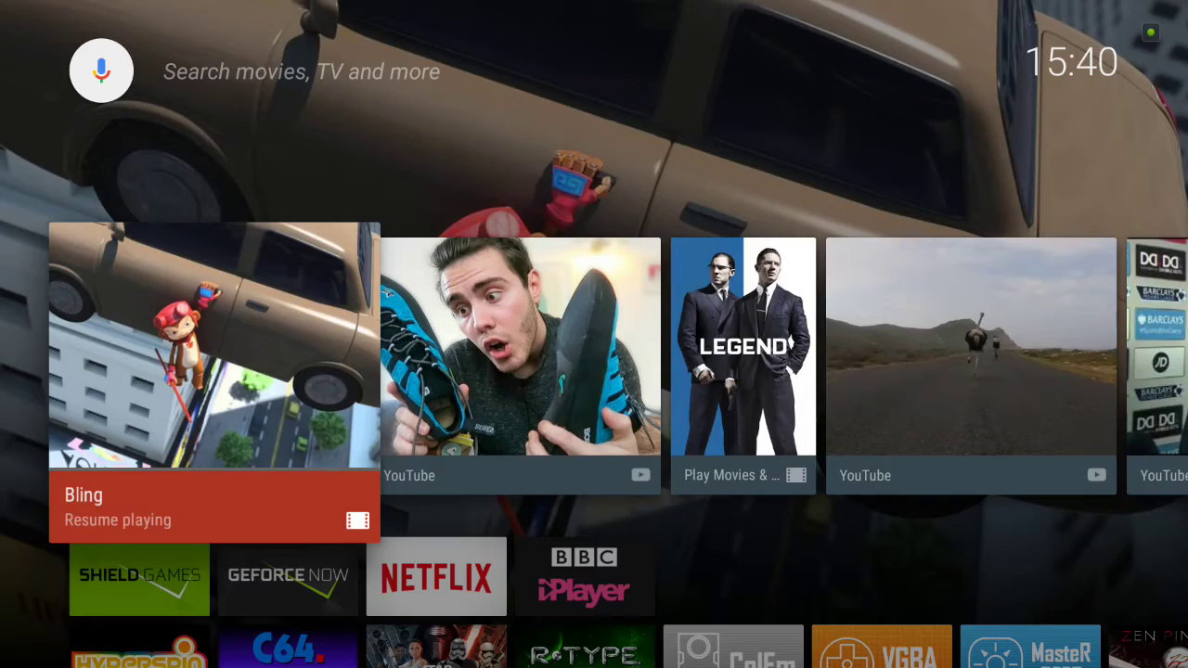
Step: Open ES File Explorer from the apps on the Android TV home screen
key(Down)
key(Up)
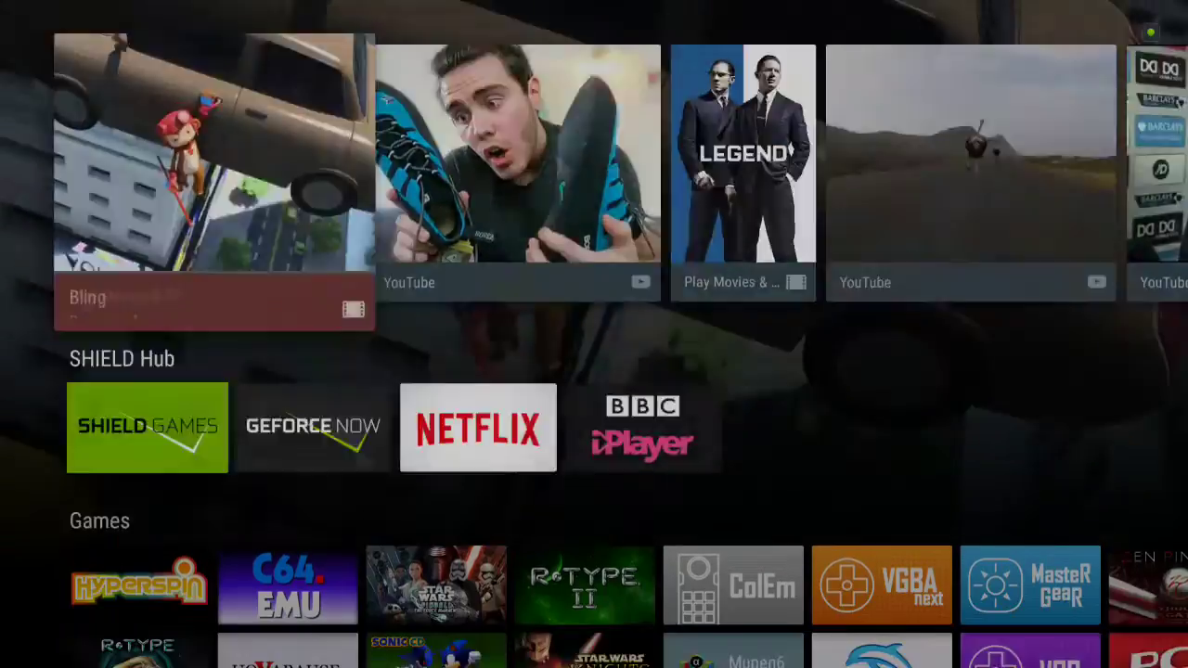
key(Down)
key(Down)
key(Down)
key(Down)
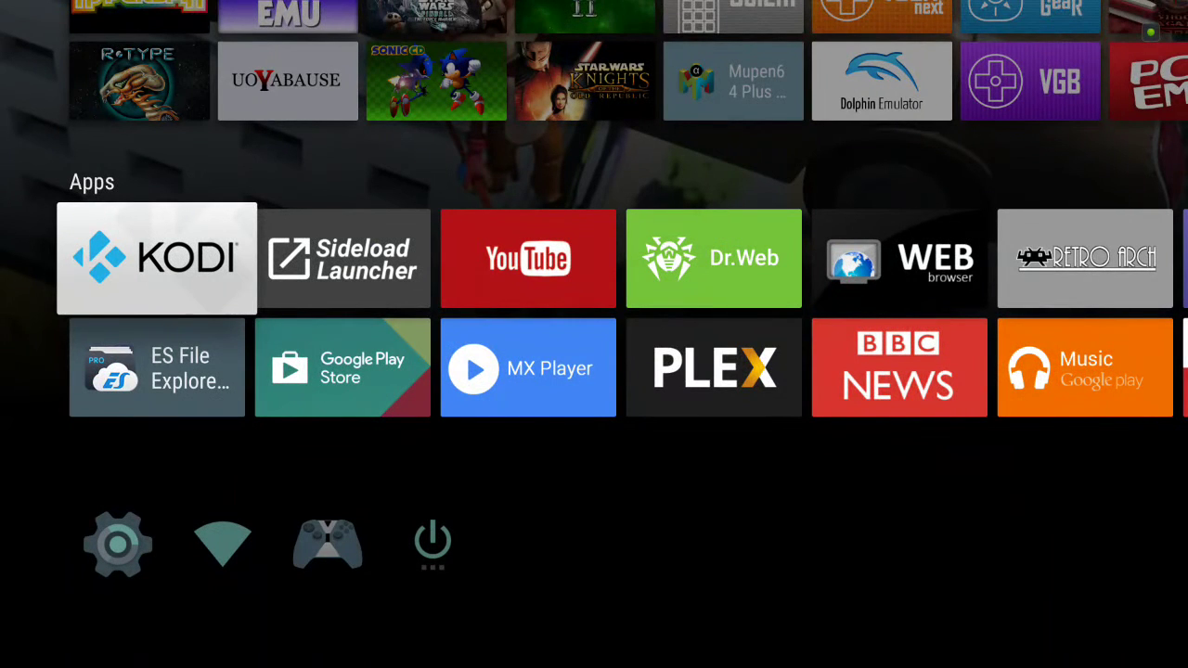
key(Right)
key(Right)
key(Right)
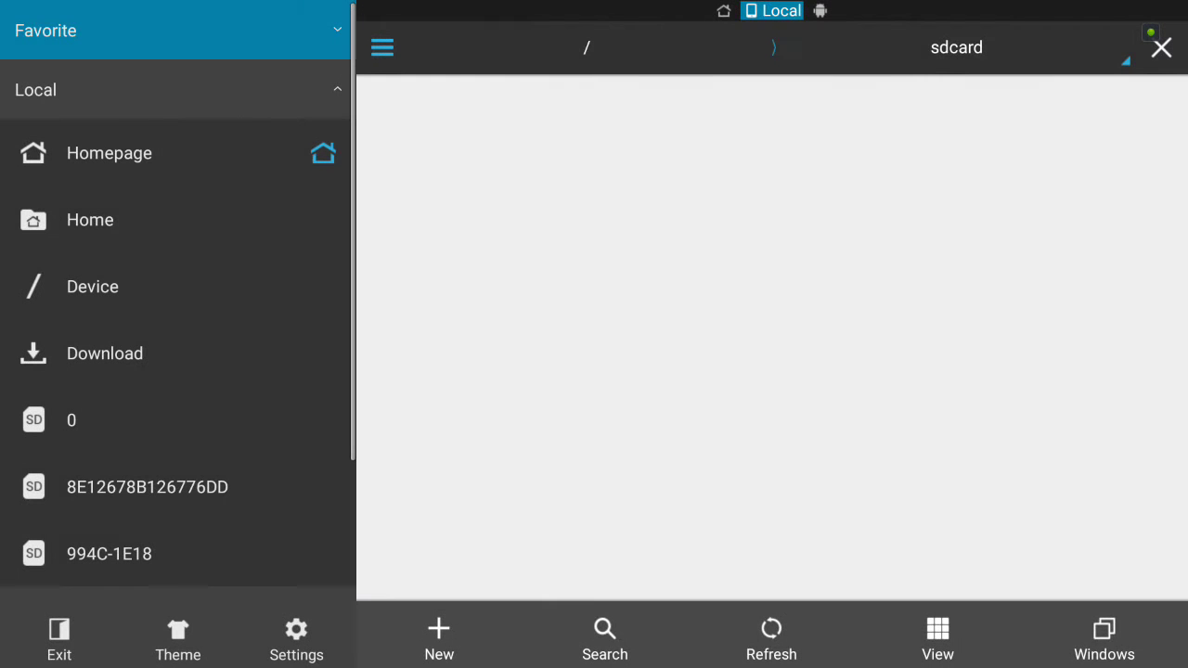
Step: Open the Android folder on the sdcard
key(Down)
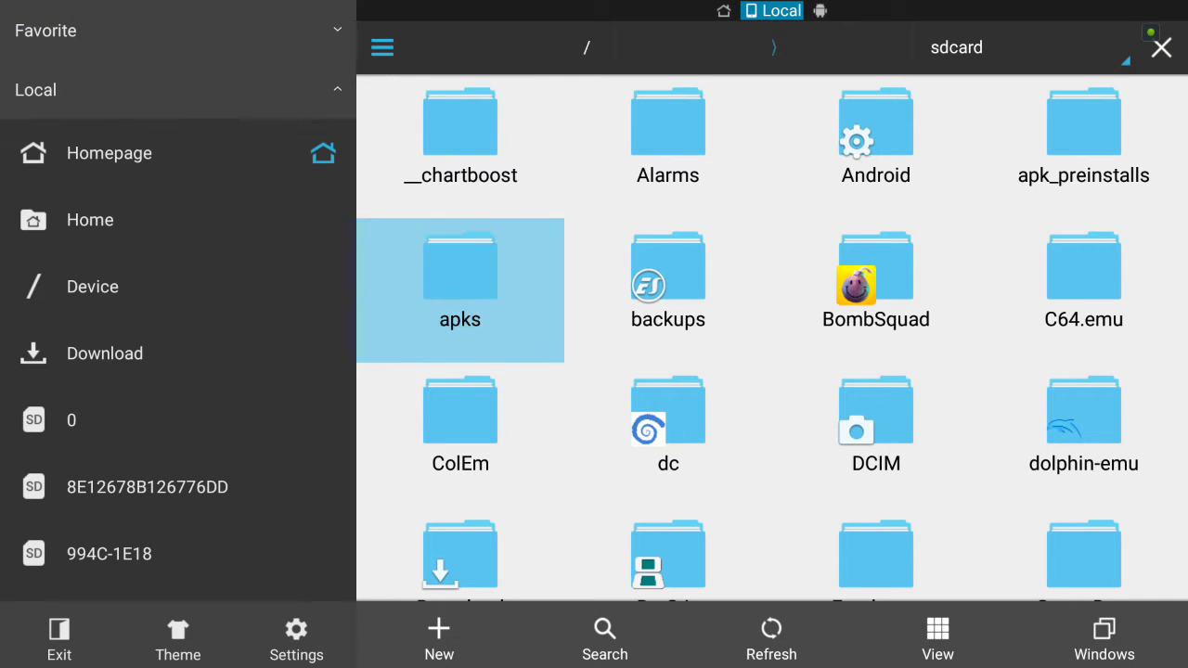
key(Up)
key(Right)
key(Right)
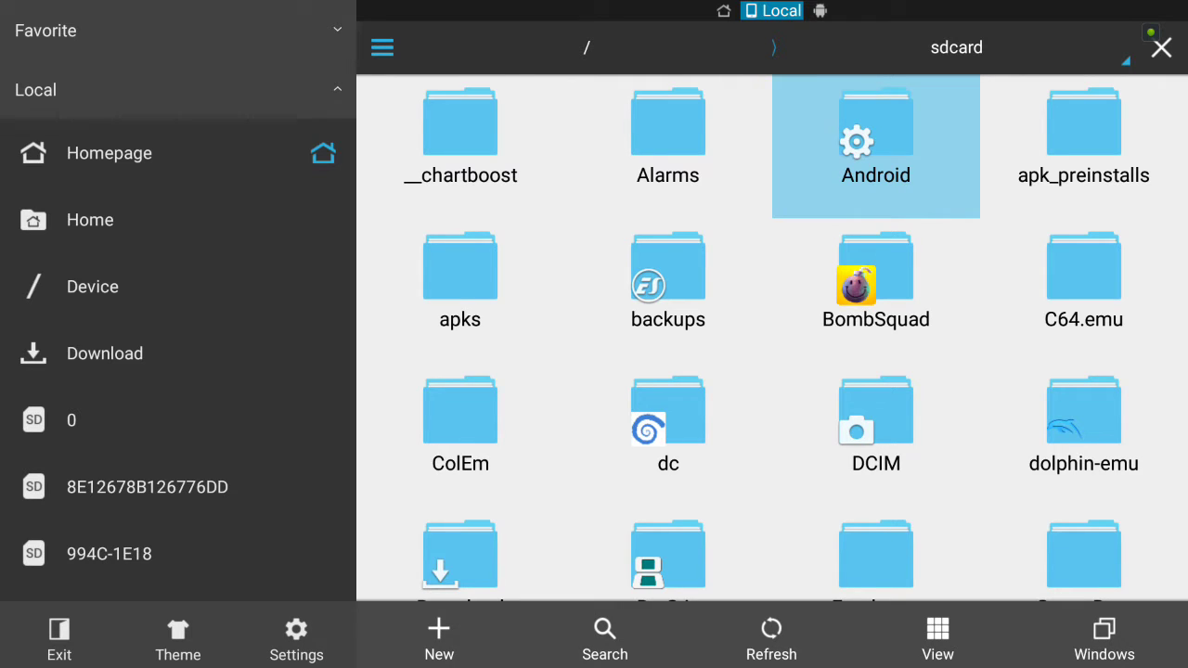
key(Return)
Step: Open the data folder inside the Android folder
key(Left)
key(Up)
key(Down)
key(Right)
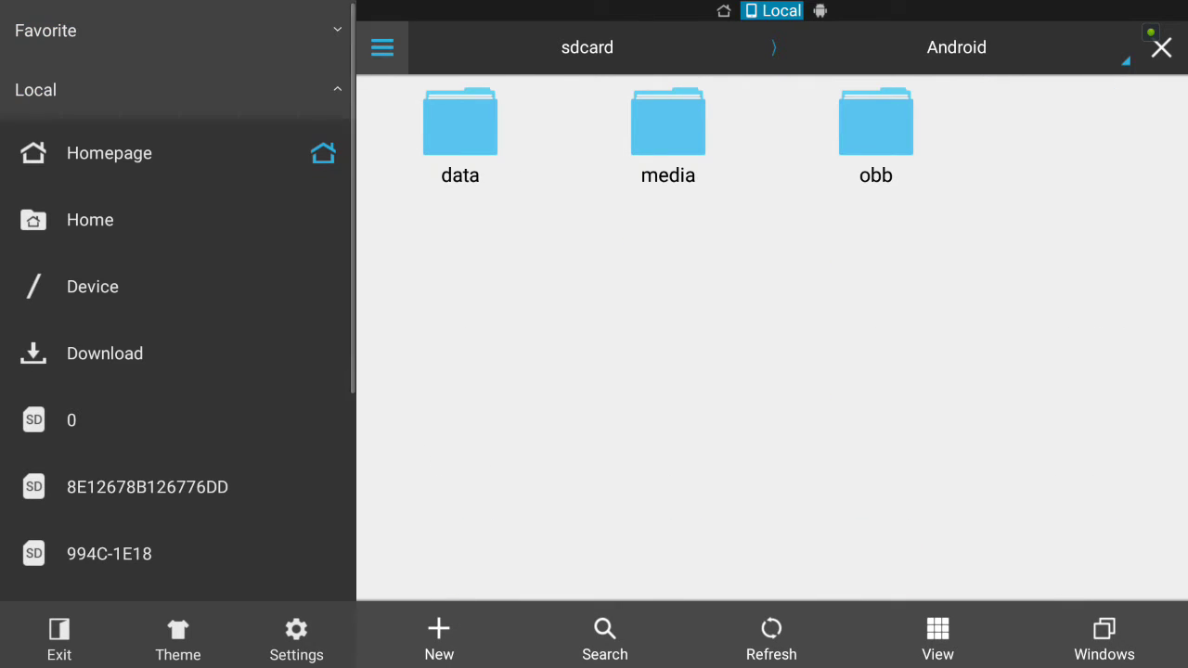
key(Right)
key(Return)
Step: Find the com.retroarch folder inside the data folder and open it
key(Left)
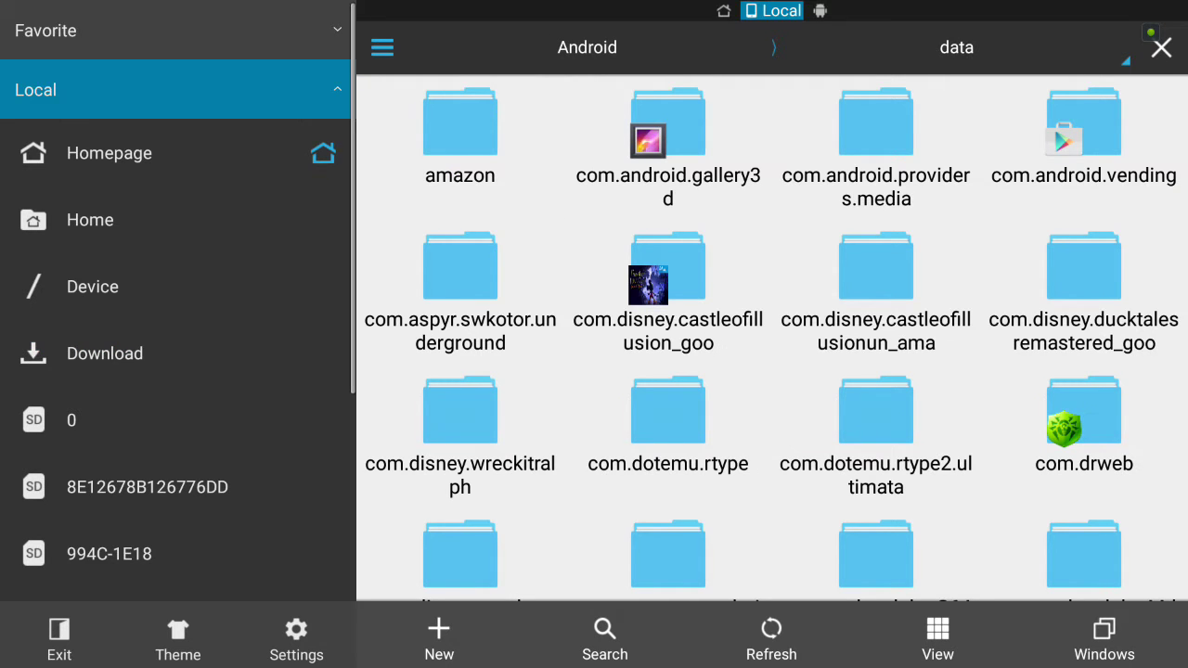
key(Down)
key(Down)
key(Down)
key(Down)
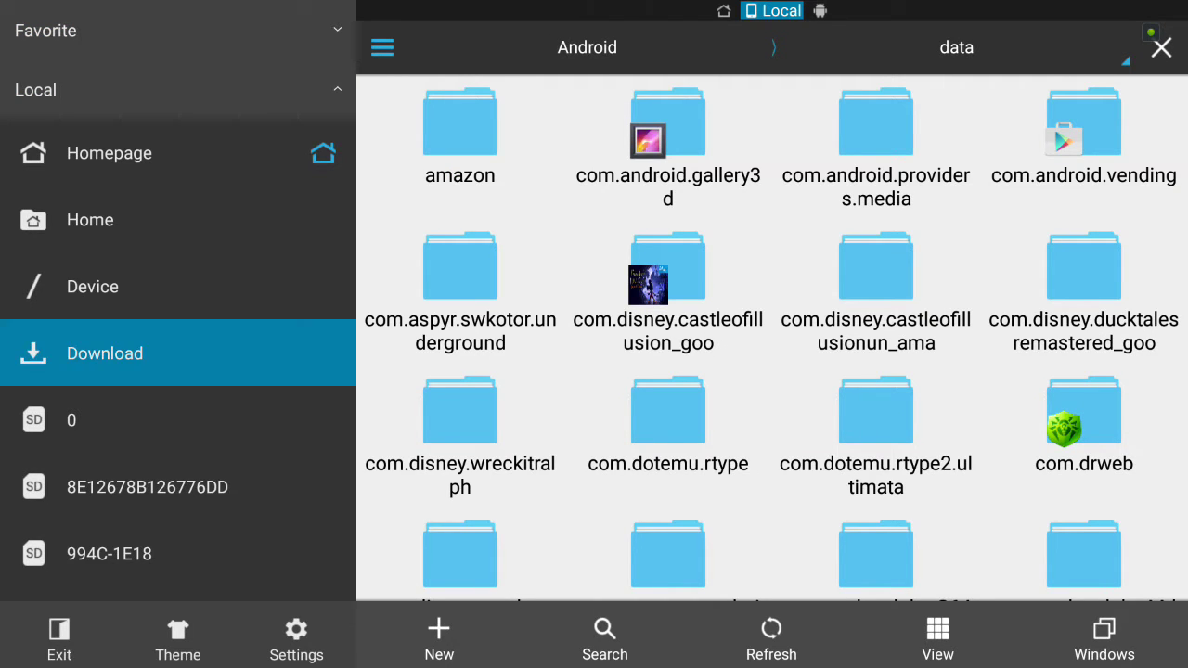
key(Up)
key(Up)
key(Up)
key(Up)
key(Right)
key(Right)
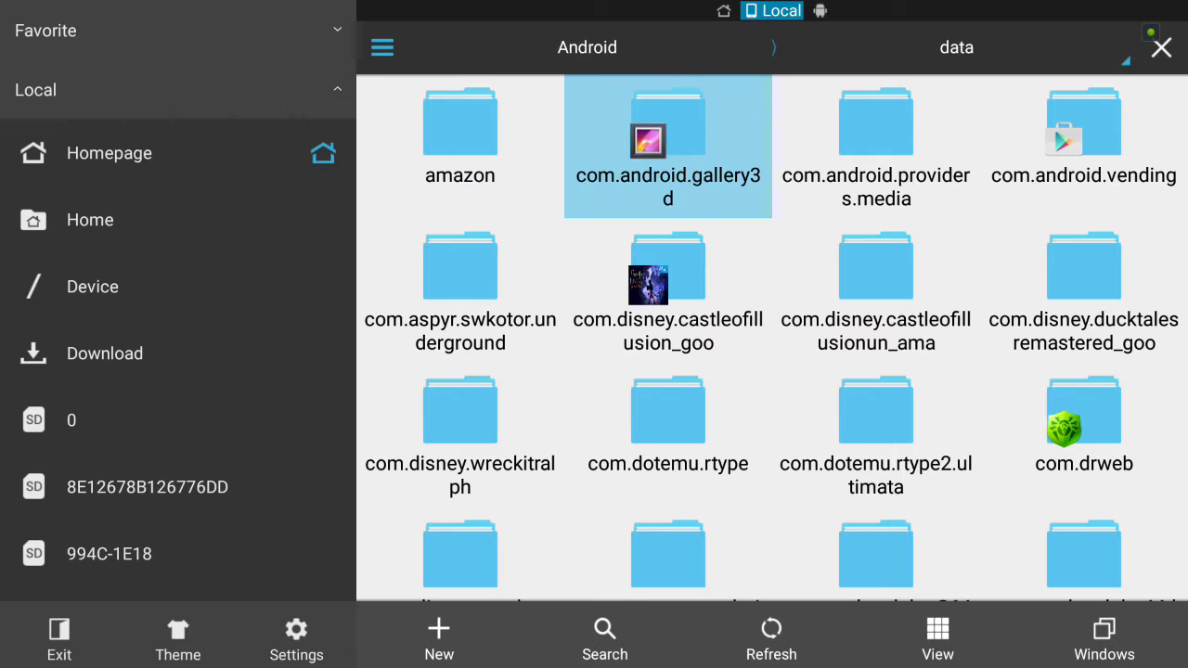
key(Down)
key(Right)
key(Down)
key(Down)
key(Right)
key(Down)
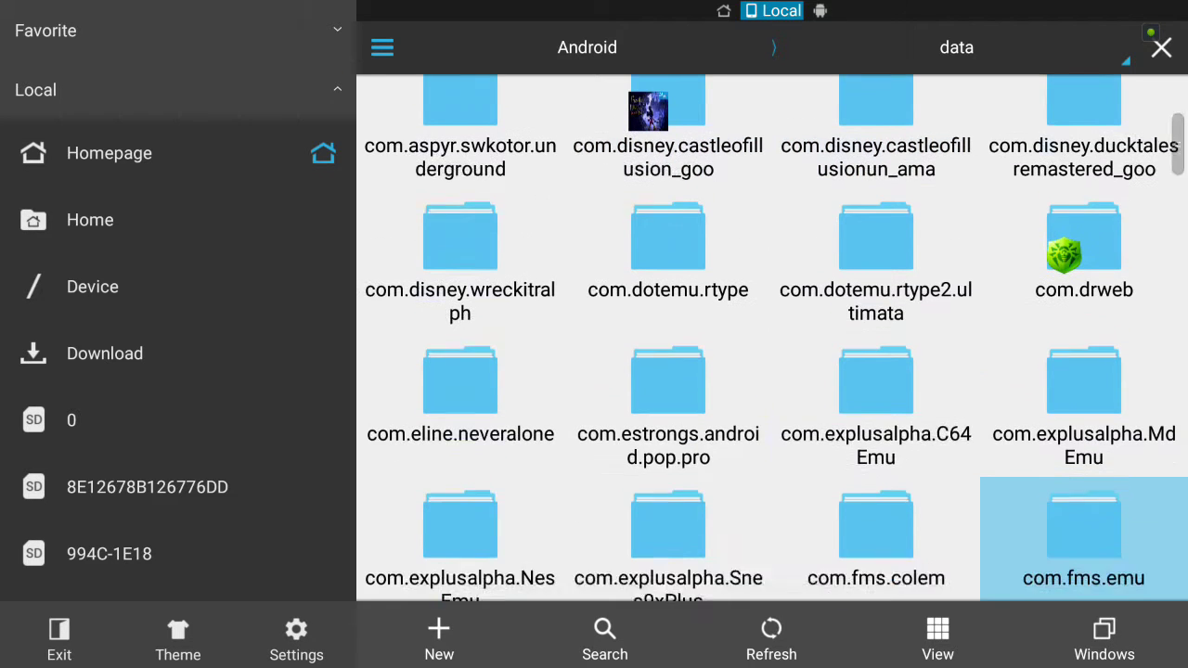
key(Down)
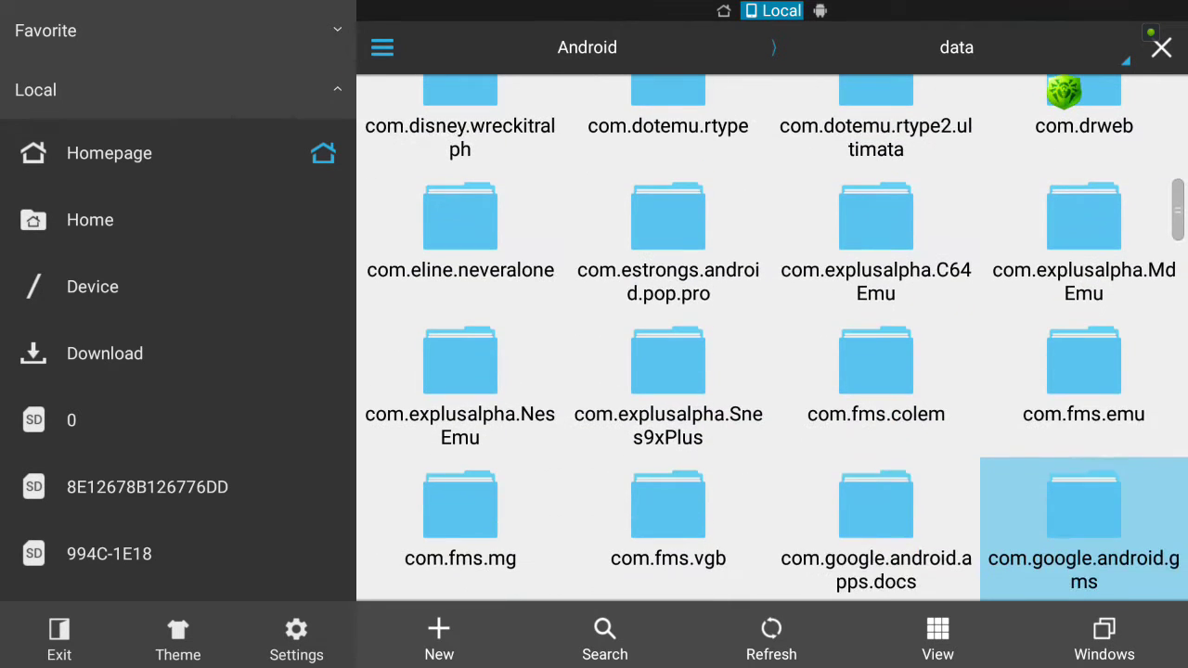
key(Left)
key(Right)
key(Down)
key(Down)
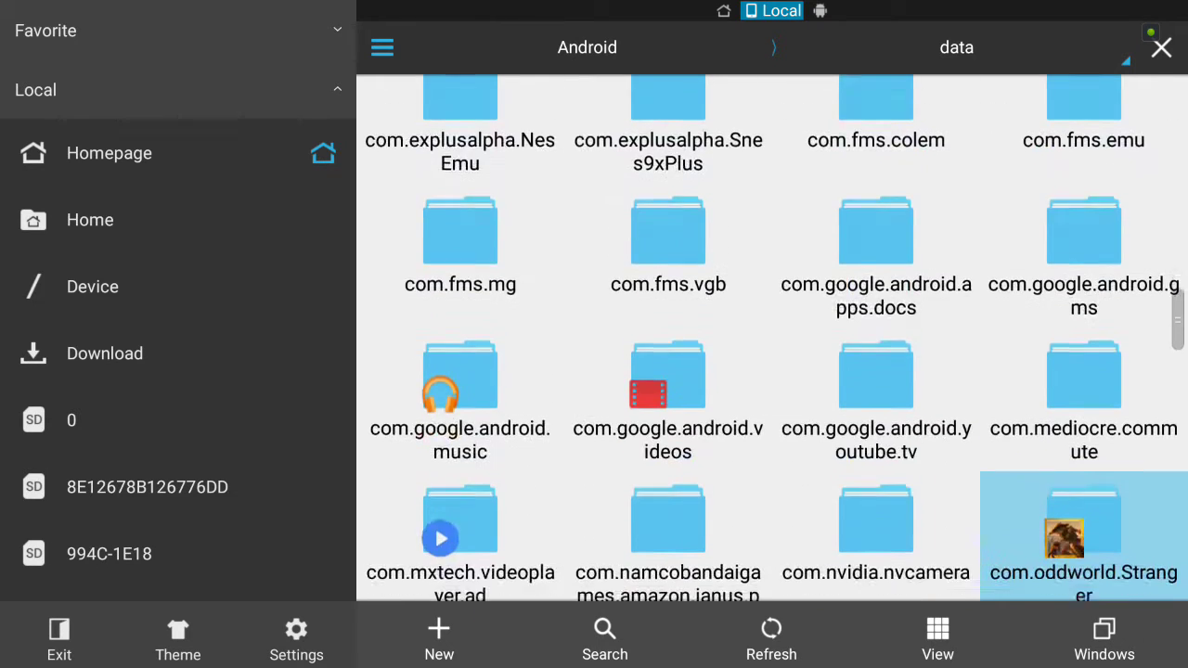
key(Down)
key(Down)
key(Left)
key(Up)
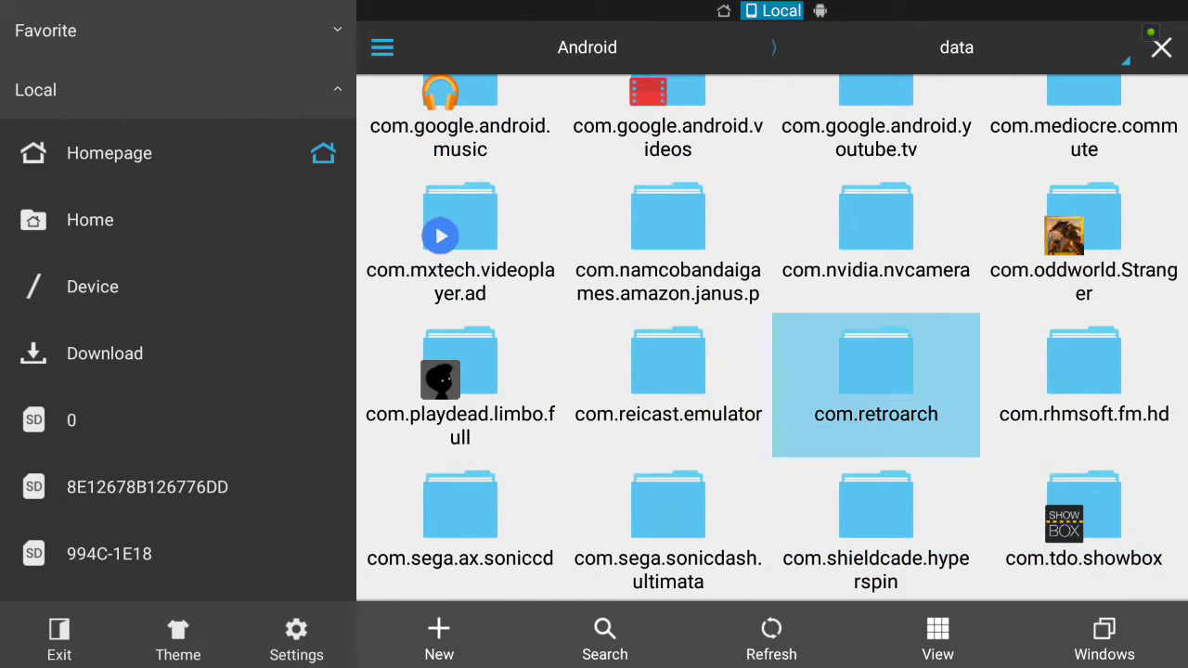
key(Return)
Step: Go back up to the data folder and reopen the com.retroarch folder
key(Left)
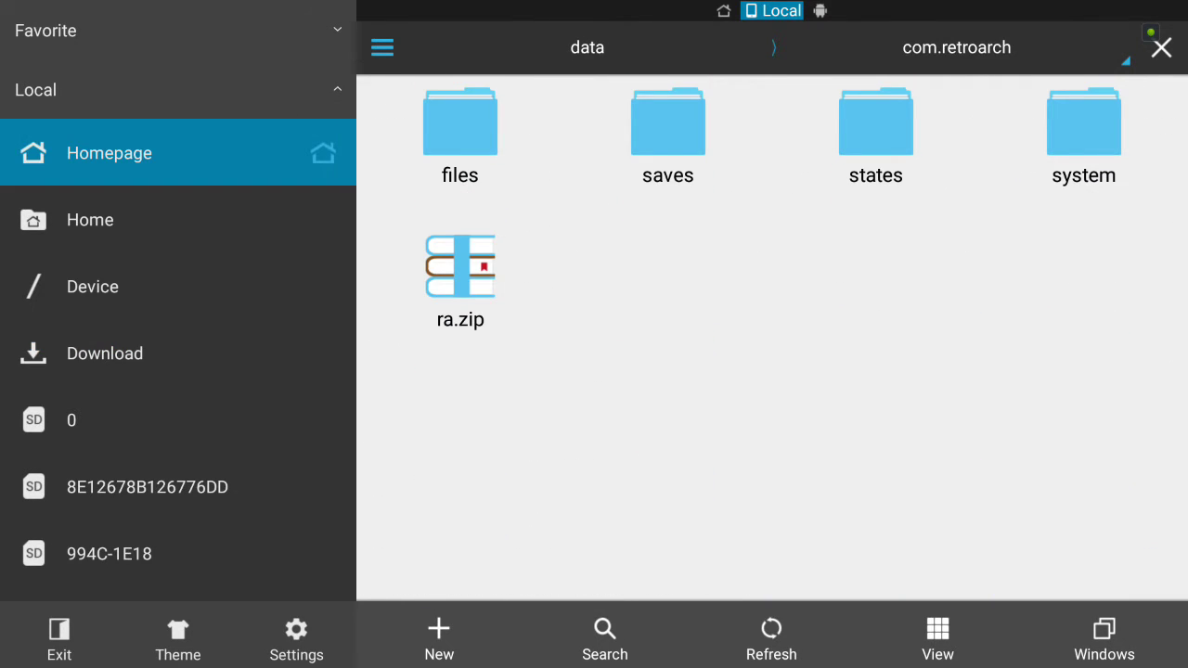
key(Escape)
key(Down)
key(Down)
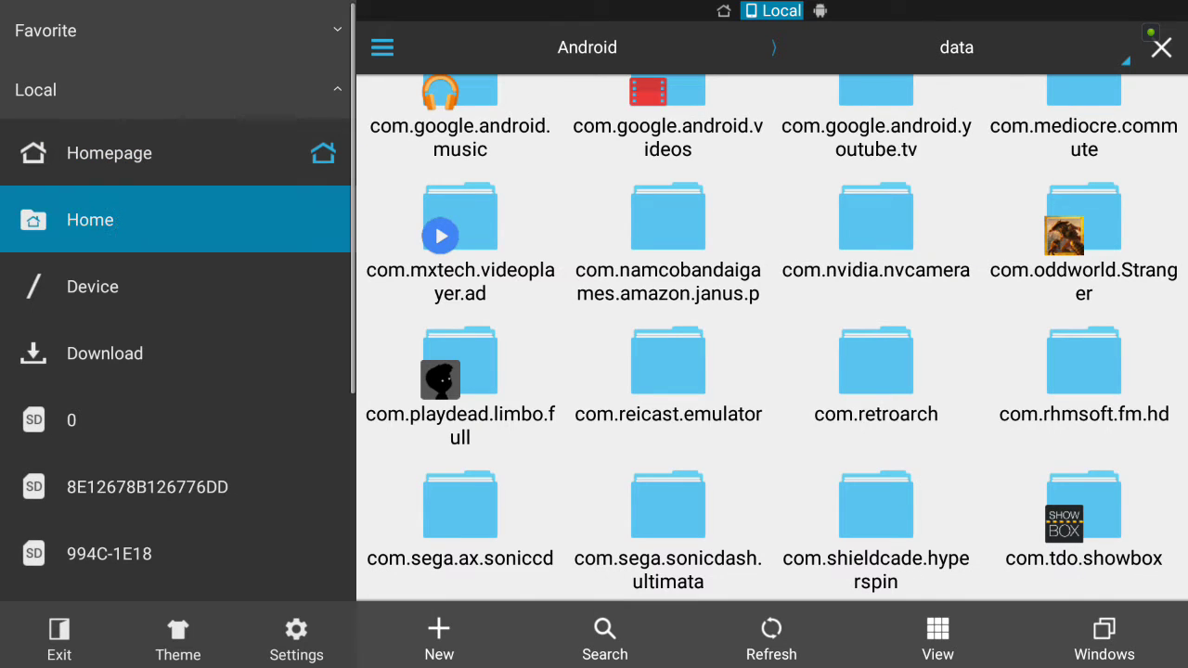
key(Right)
key(Right)
key(Right)
key(Down)
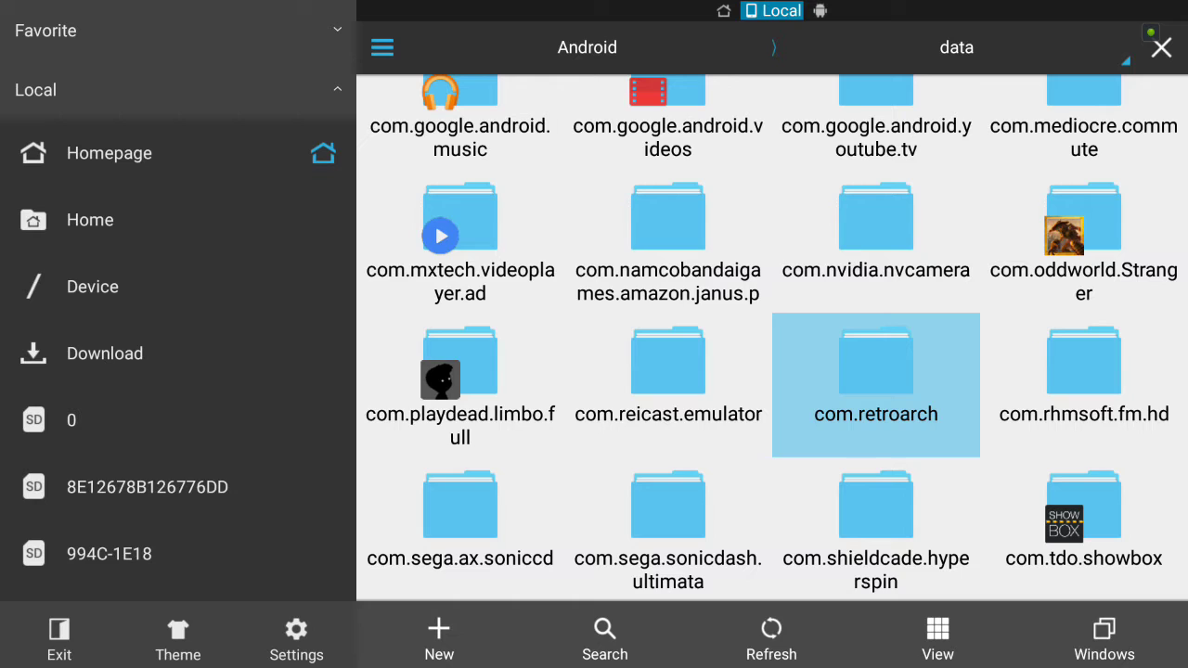
key(Return)
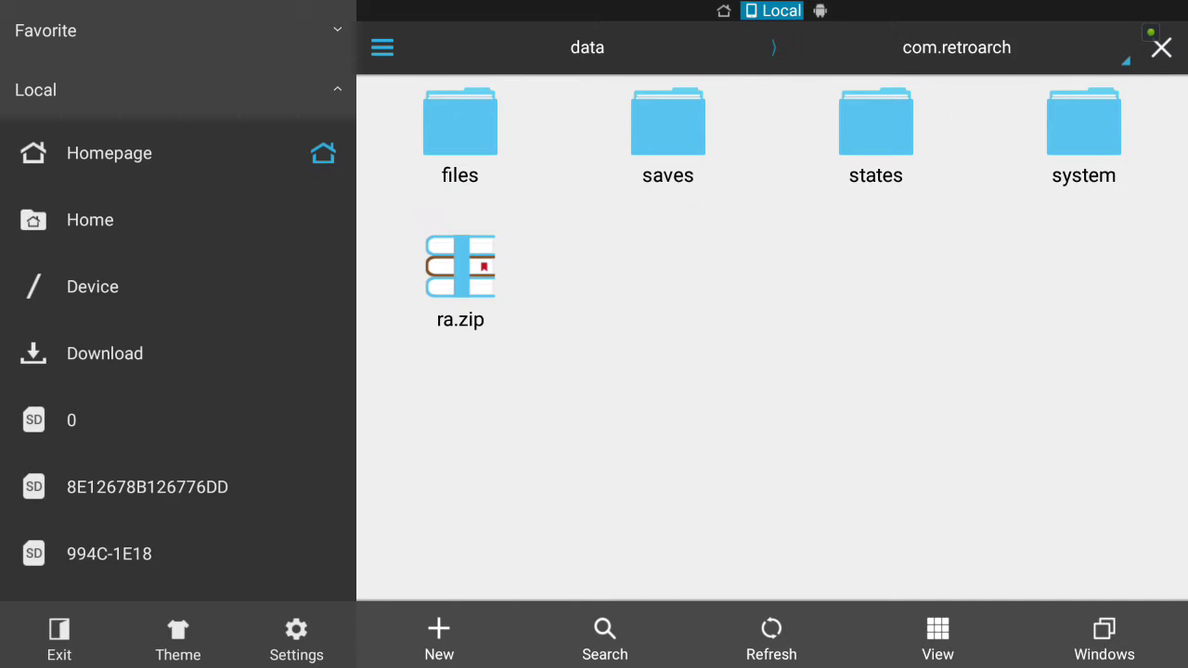
Step: Examine the files, saves, states and system folders inside com.retroarch
key(Left)
key(Right)
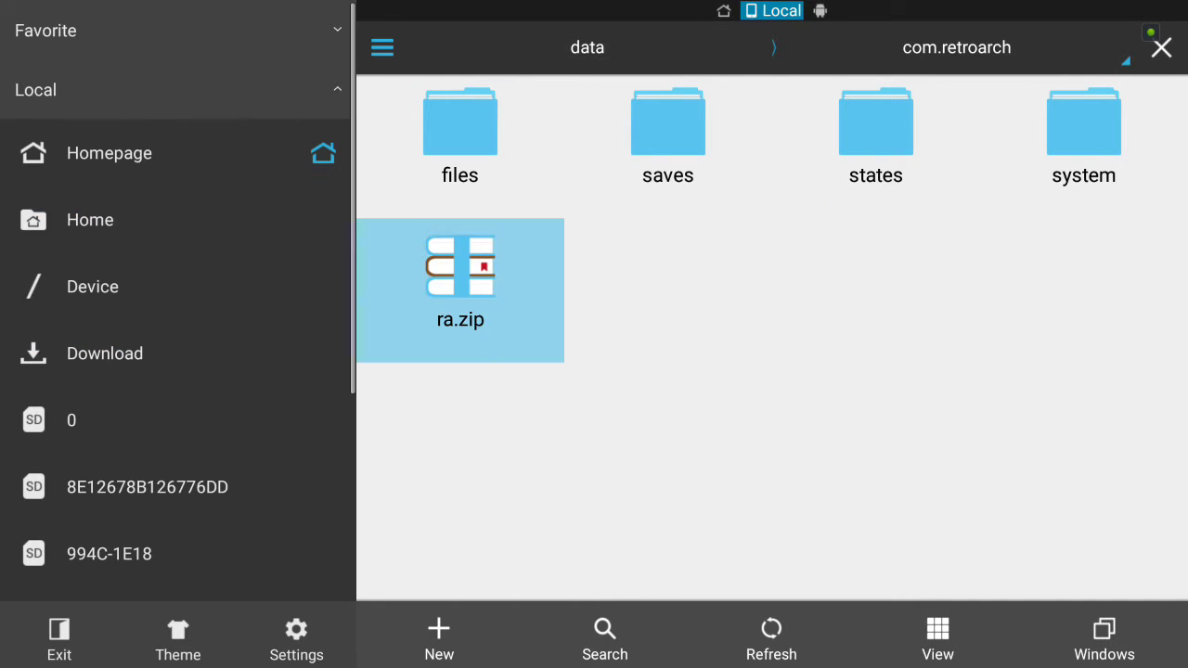
key(Up)
key(Left)
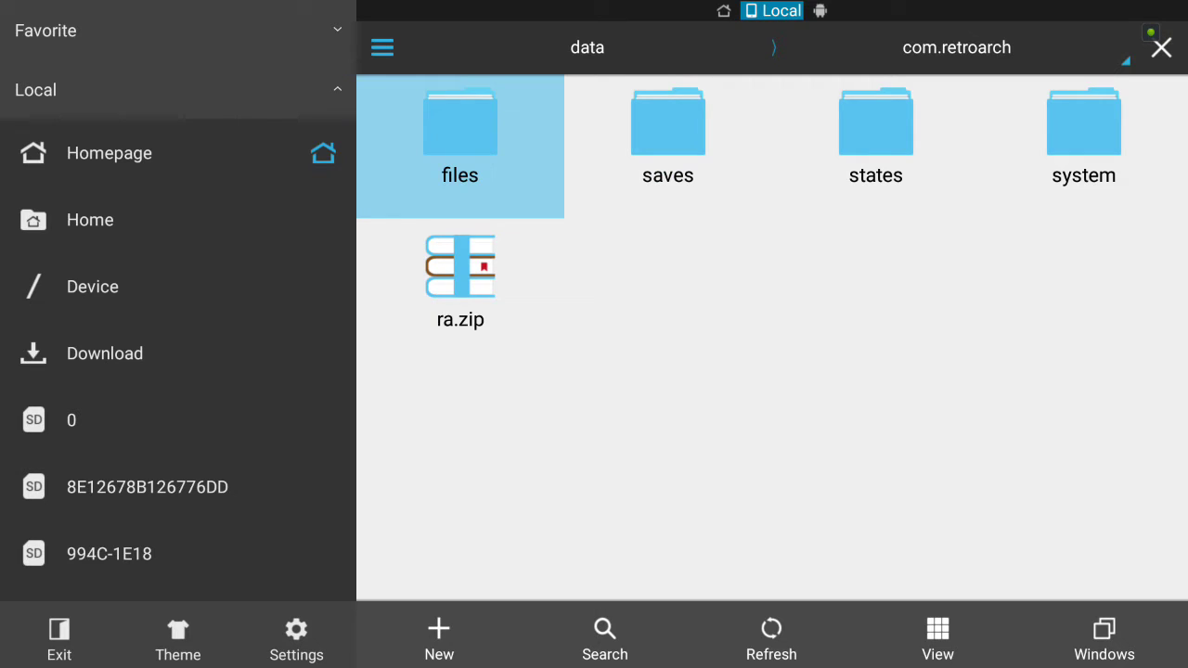
key(Right)
key(Right)
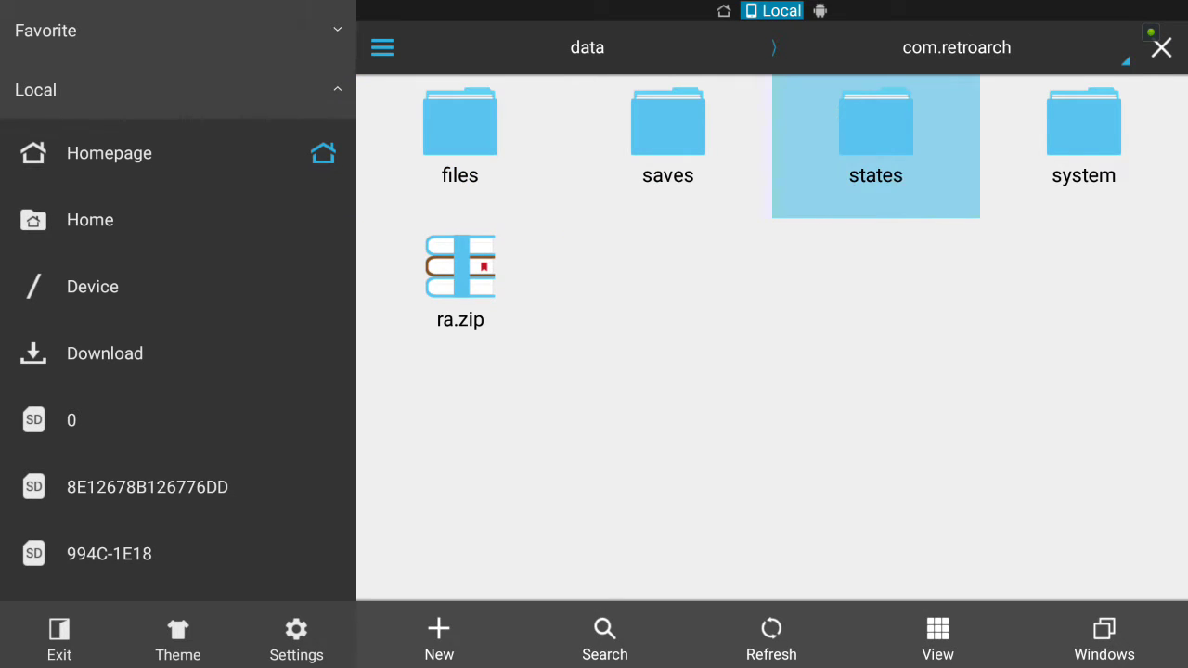
key(Right)
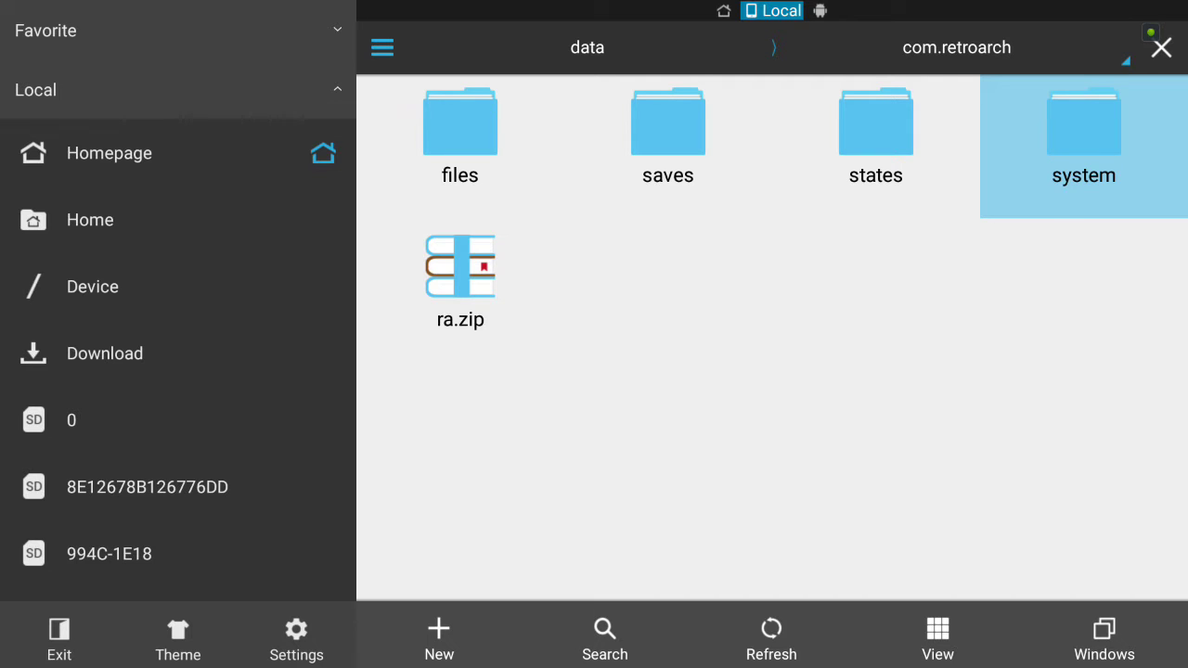
key(Left)
key(Left)
key(Left)
key(Left)
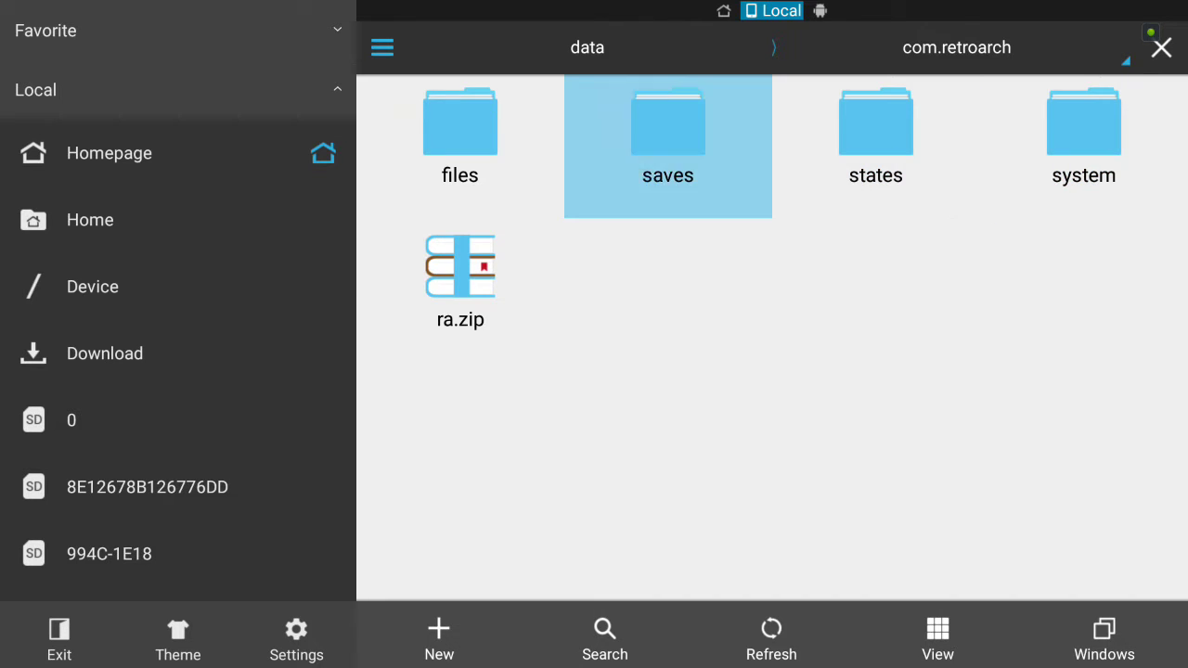
Step: Start a new folder named system inside com.retroarch, and cancel its creation
key(Down)
key(Down)
key(Down)
key(Down)
key(Down)
key(Down)
key(Down)
key(Down)
key(Down)
key(Down)
key(Down)
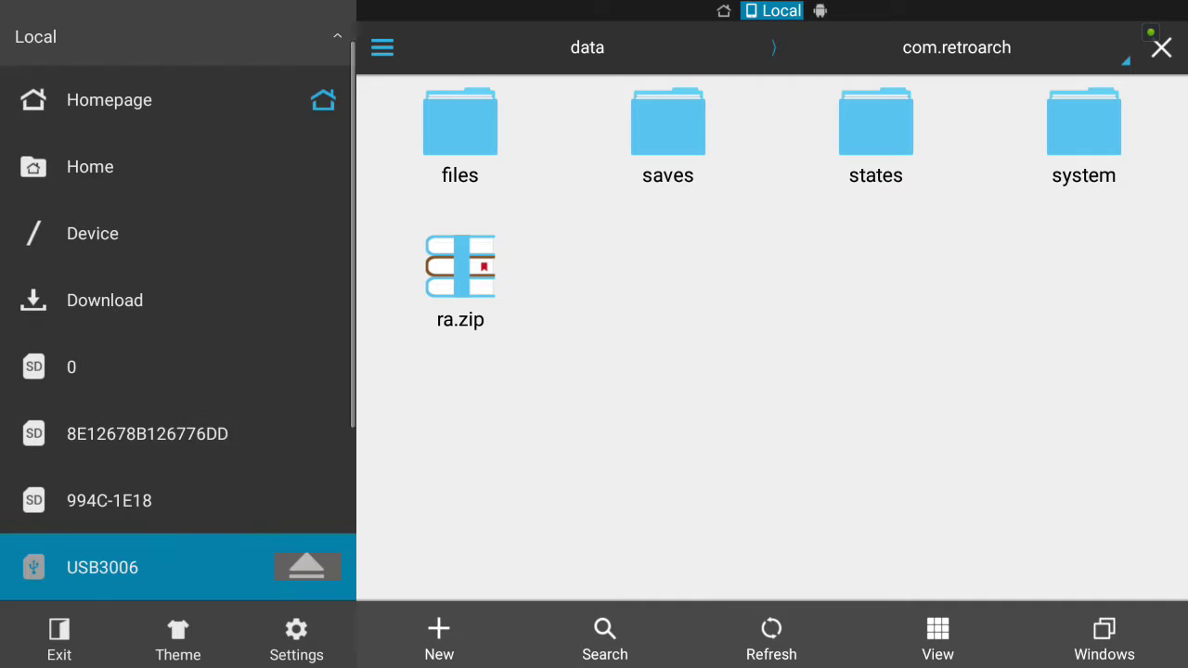
key(Down)
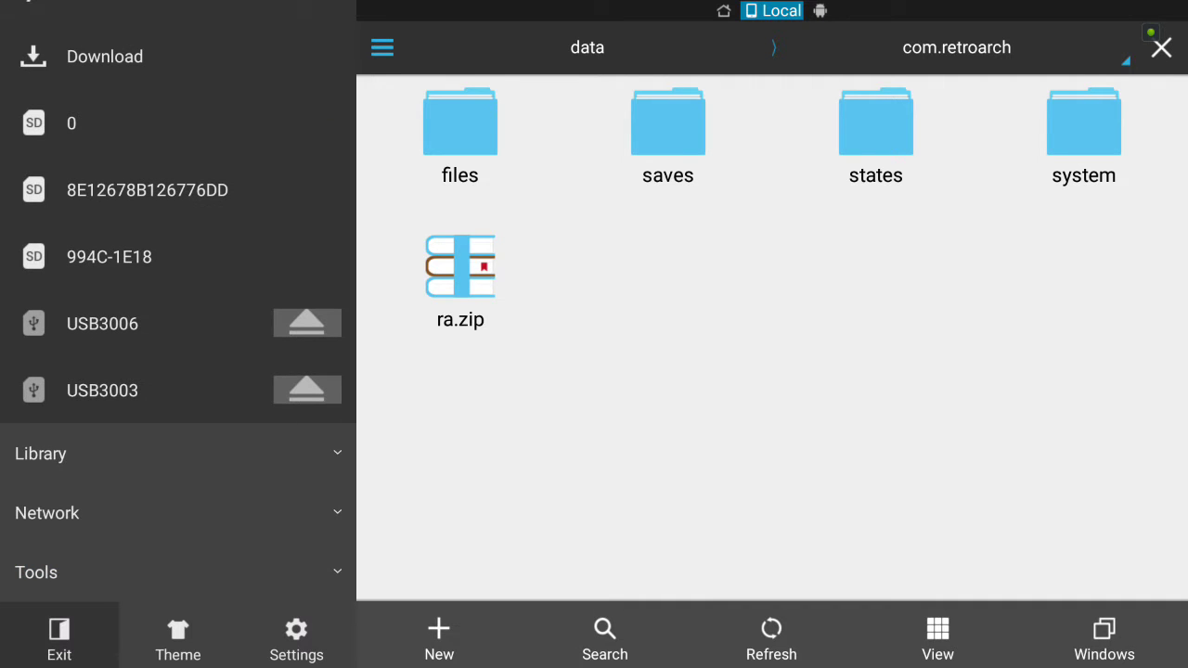
key(Right)
key(Right)
key(Right)
key(Return)
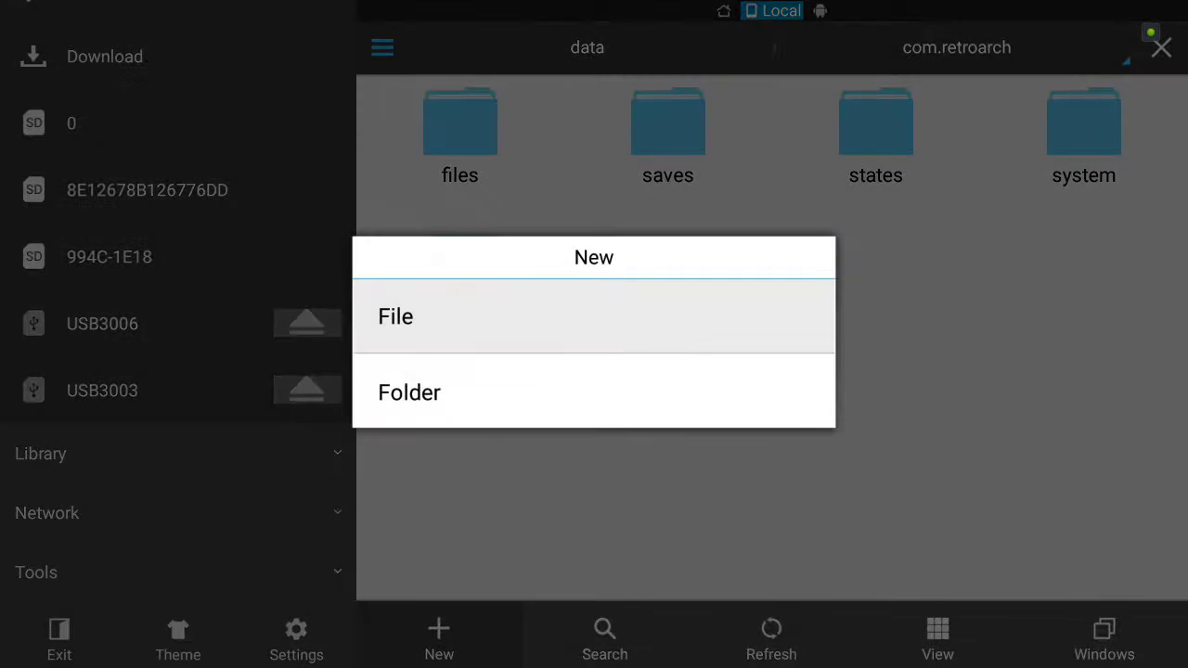
key(Down)
key(Return)
key(BackSpace)
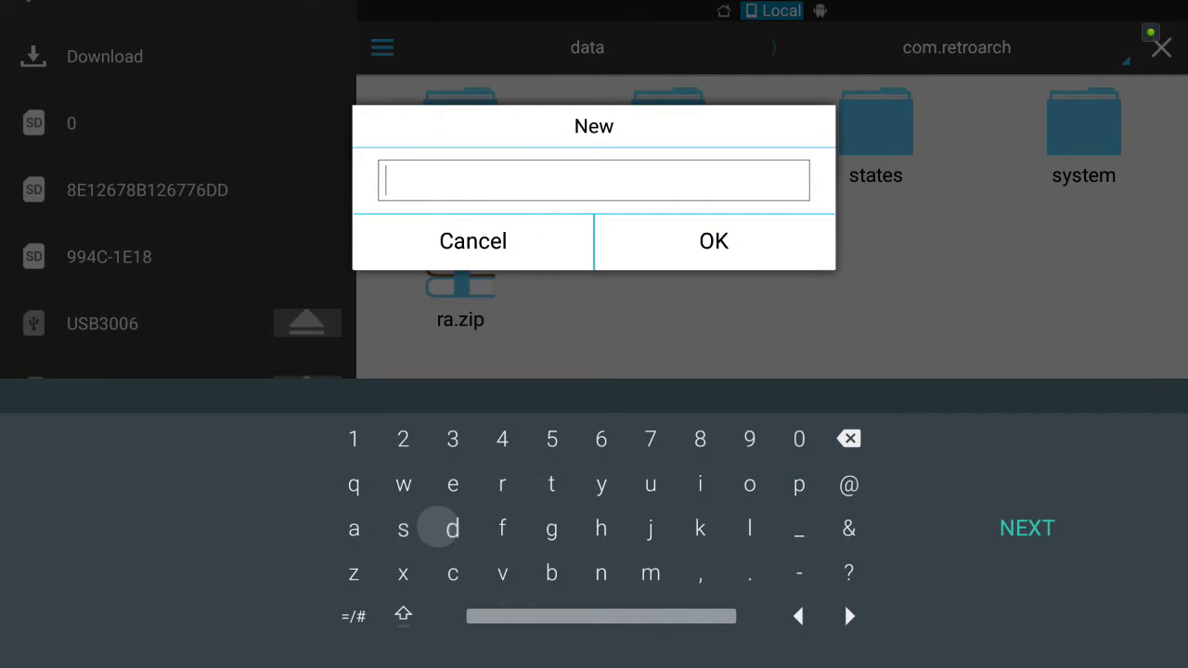
text(sy)
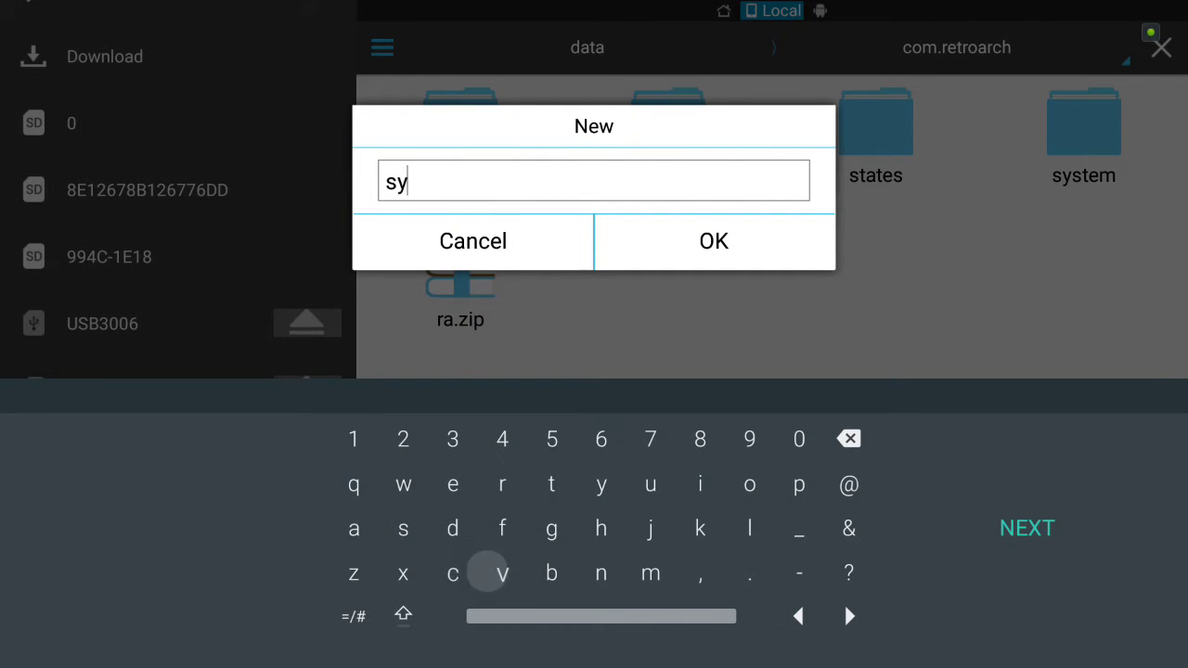
text(s)
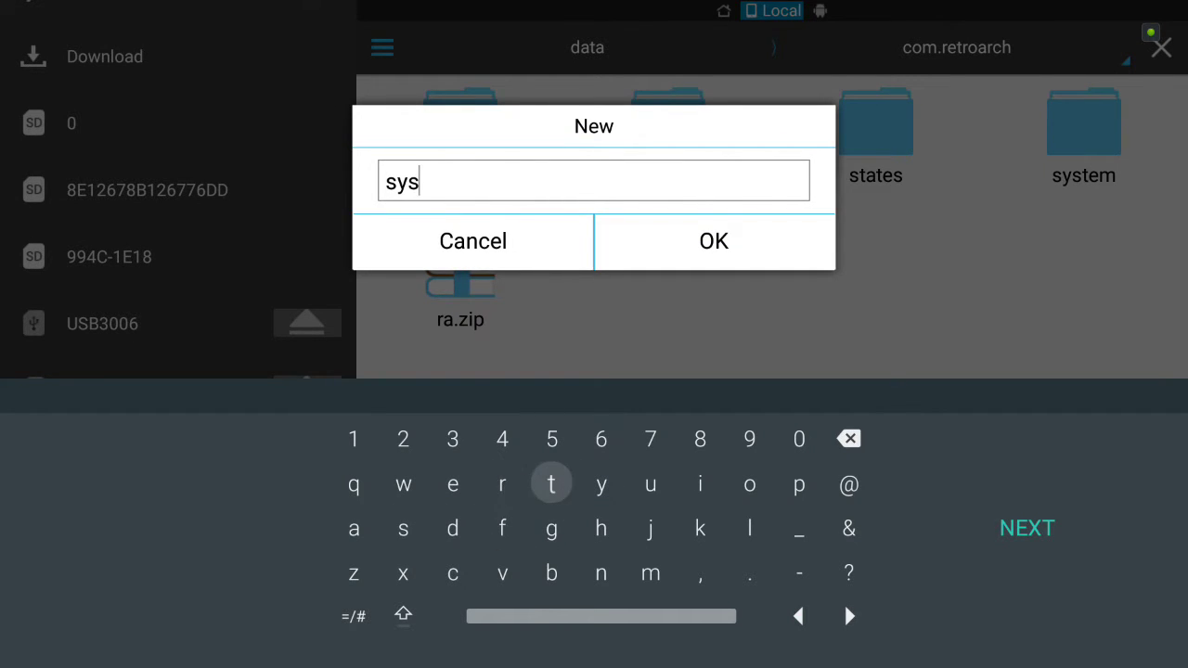
text(te)
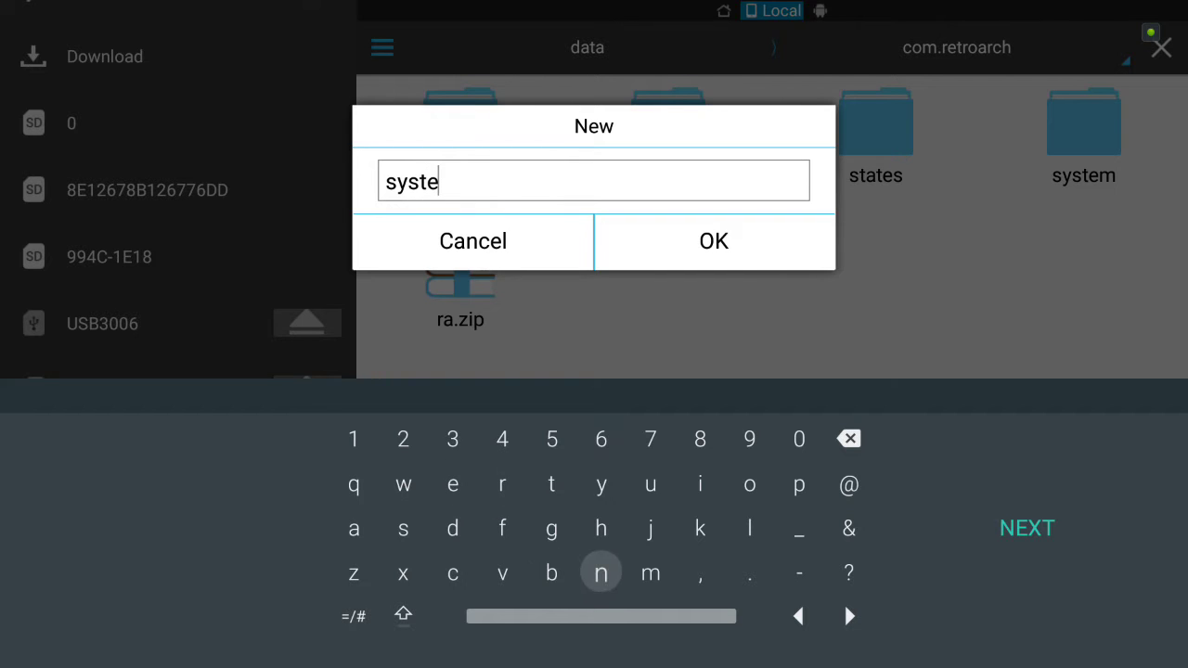
text(m)
key(Escape)
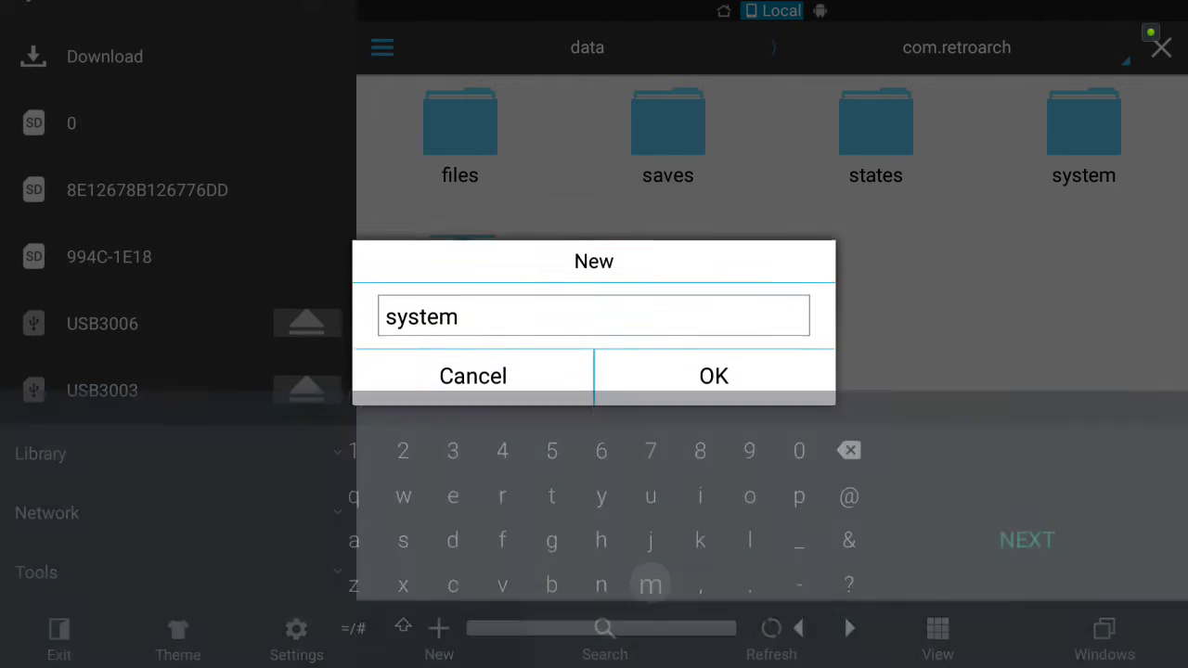
key(Escape)
Step: Open the existing system folder inside com.retroarch
key(Left)
key(Up)
key(Up)
key(Up)
key(Up)
key(Up)
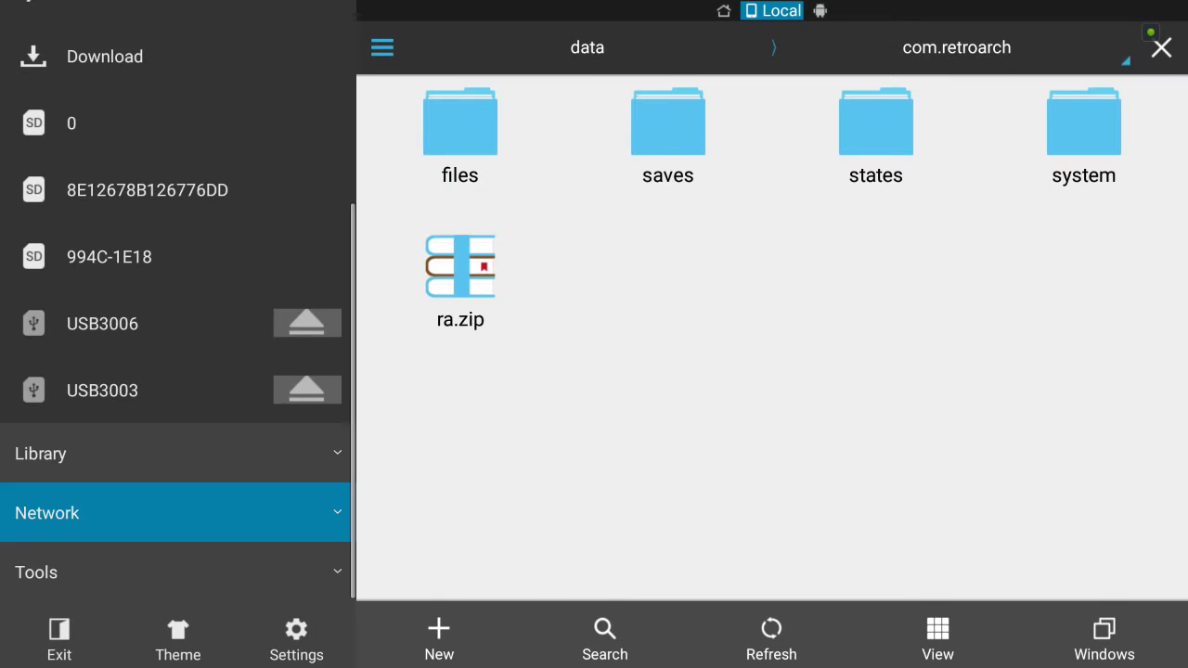
key(Right)
key(Up)
key(Right)
key(Right)
key(Right)
key(Right)
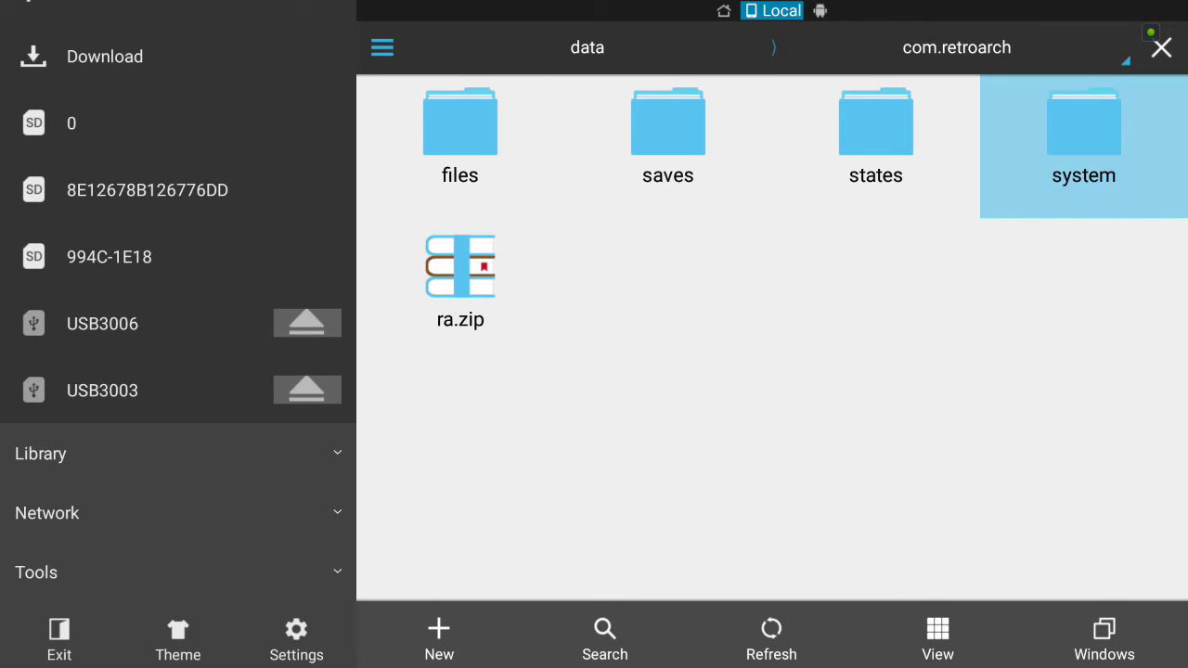
key(Left)
key(Up)
key(Up)
key(Right)
key(Right)
key(Right)
key(Right)
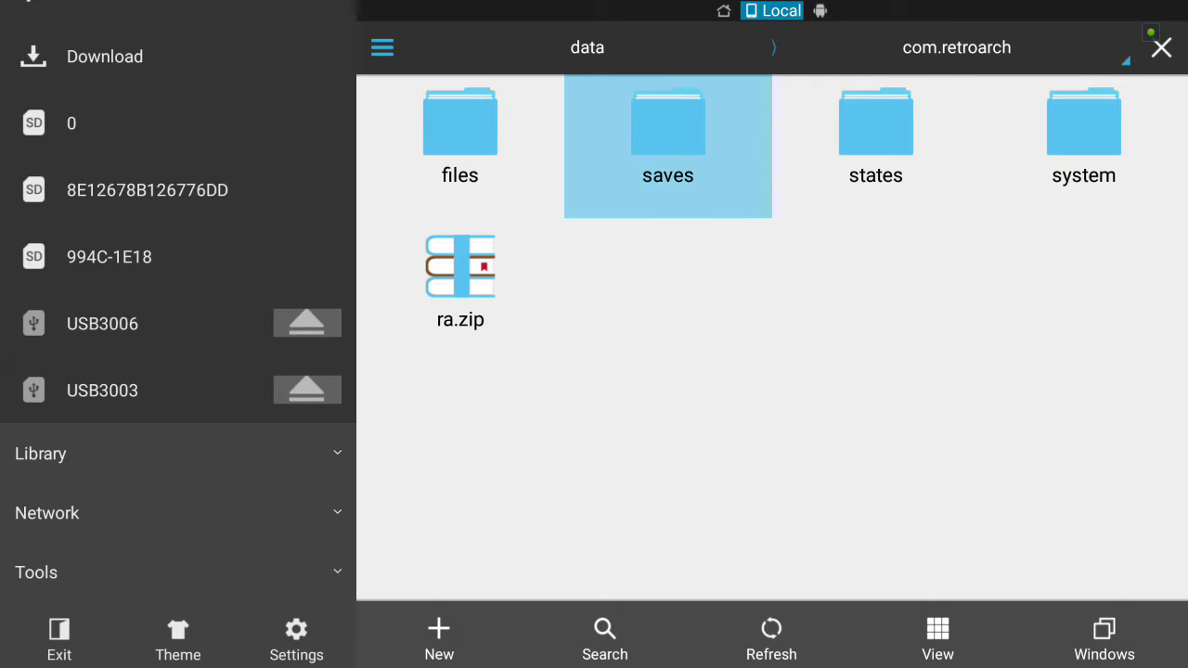
key(Return)
Step: Examine the emulator subfolders inside the system folder, including a5200, advision, astrocde, channelf and mame
key(Left)
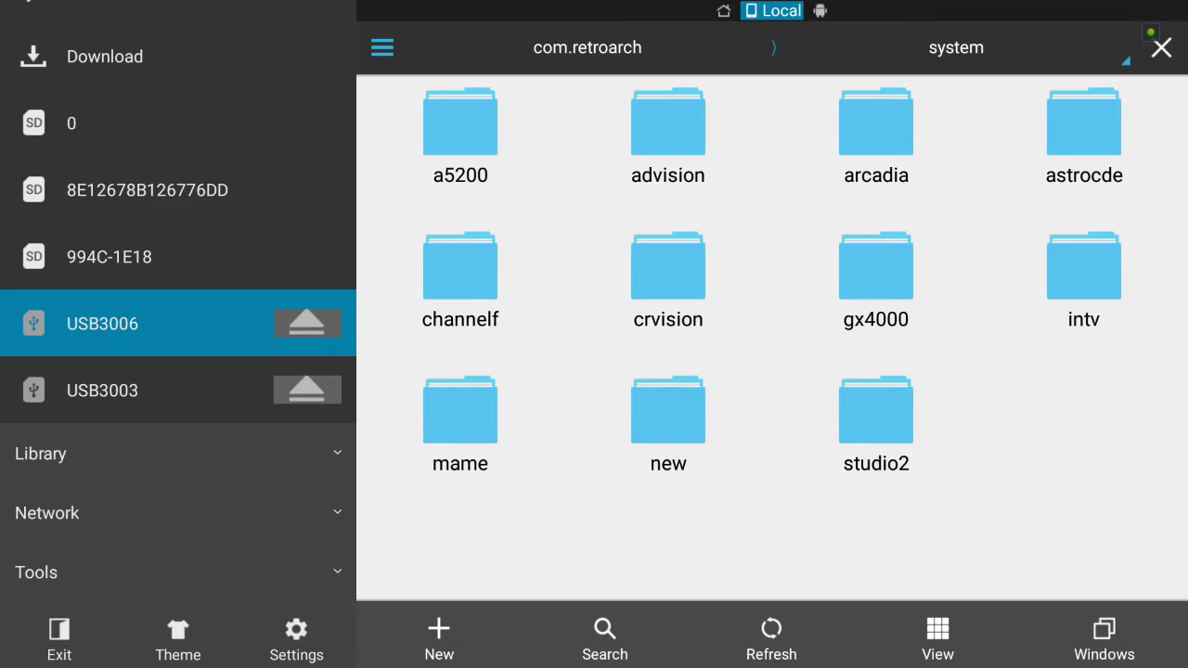
key(Up)
key(Up)
key(Right)
key(Right)
key(Right)
key(Right)
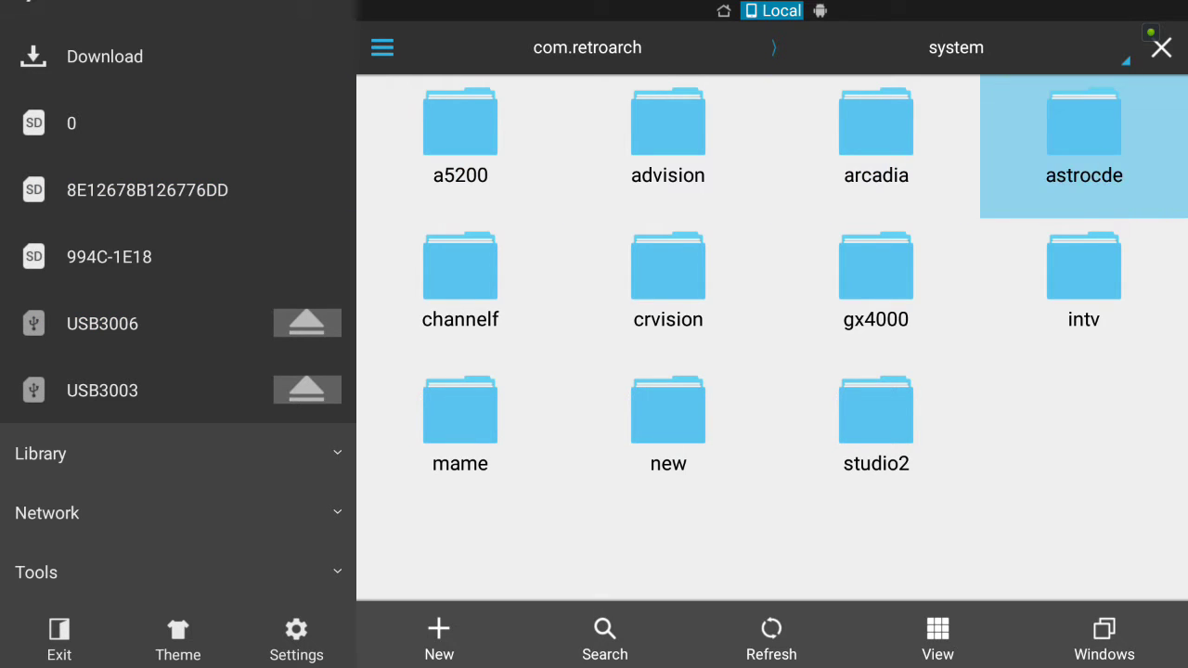
key(Down)
key(Left)
key(Left)
key(Up)
key(Left)
key(Down)
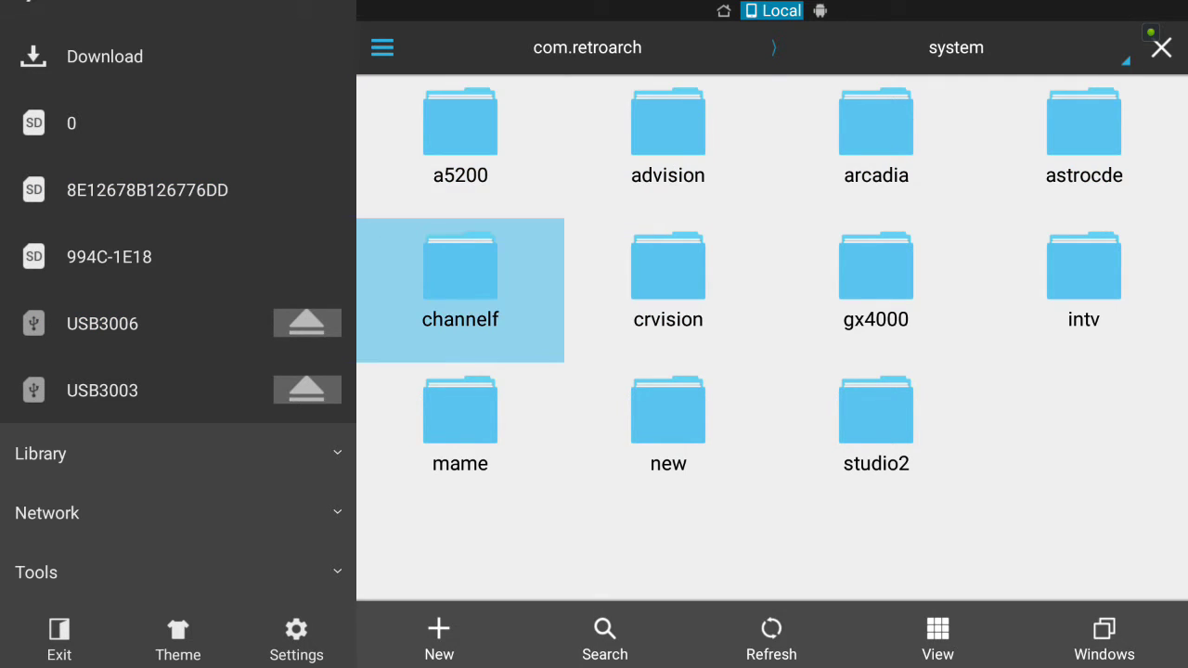
key(Down)
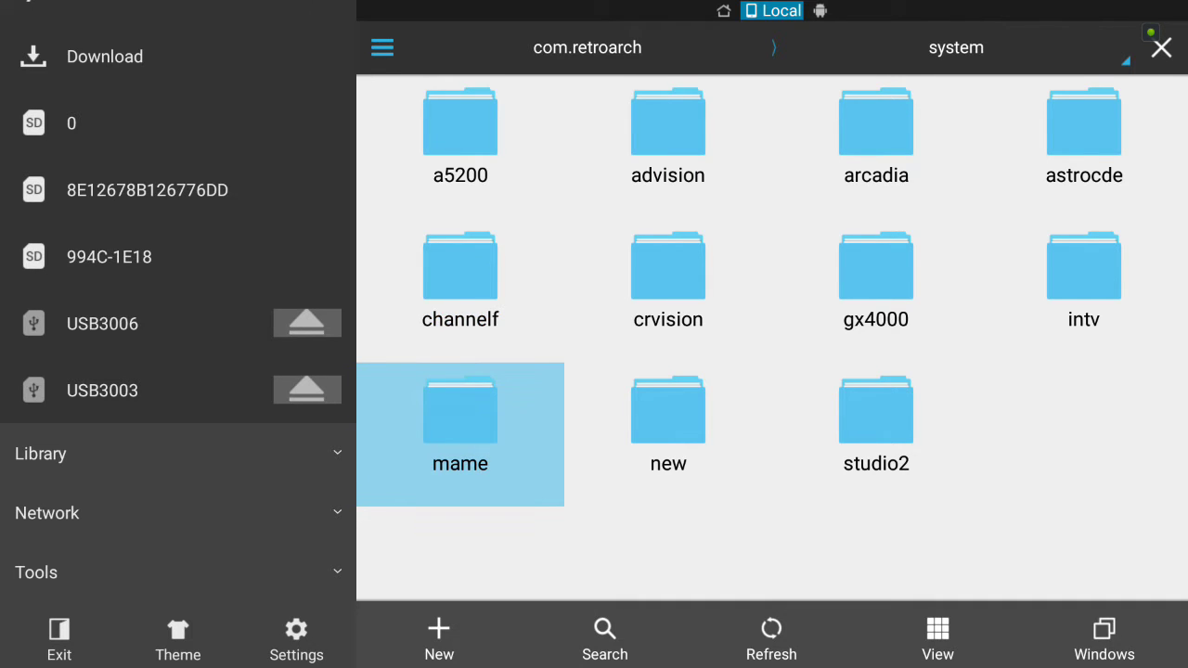
key(Up)
key(Up)
key(Right)
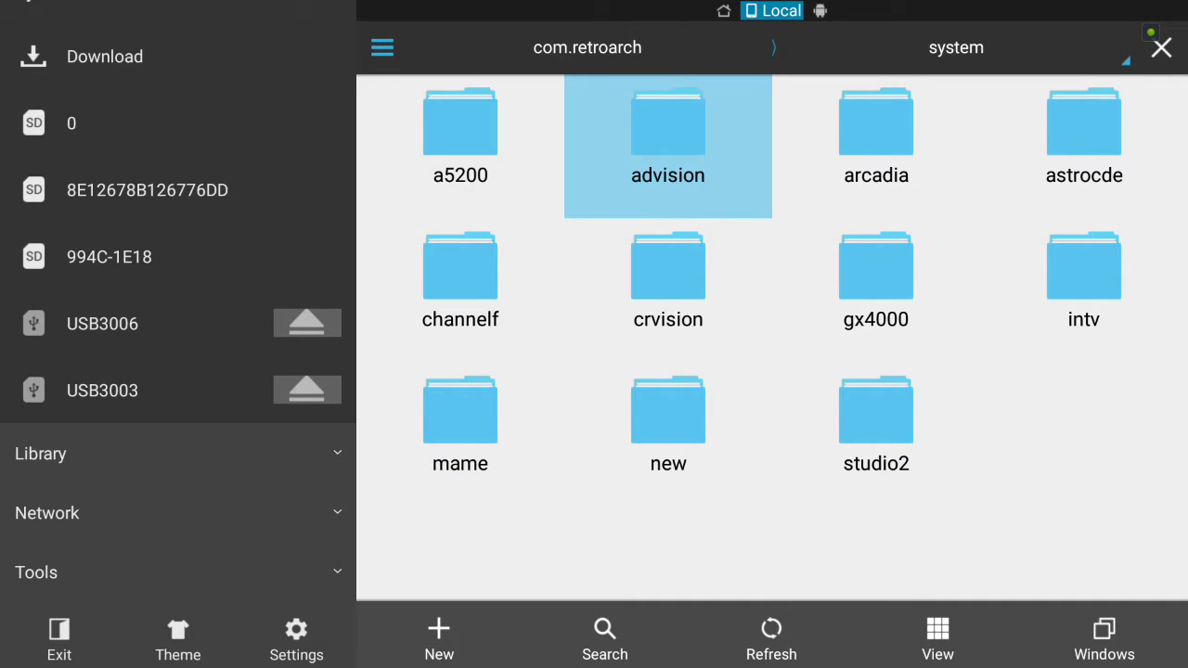
key(Left)
key(Left)
key(Down)
key(Up)
key(Right)
key(Right)
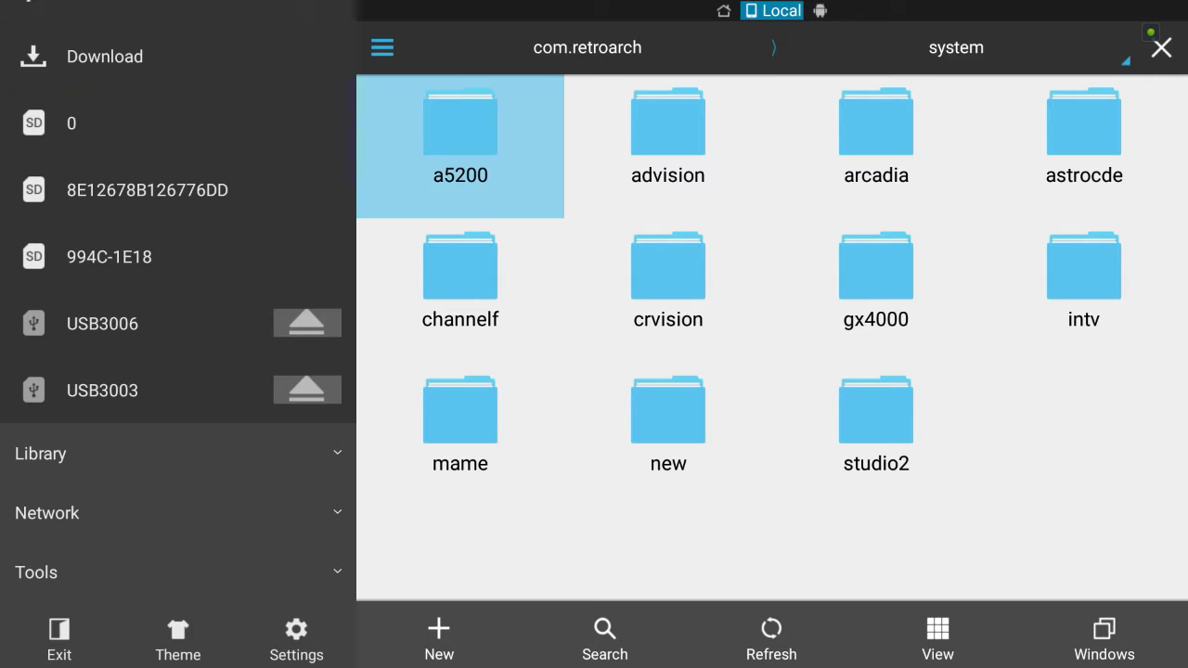
key(Left)
key(Down)
key(Down)
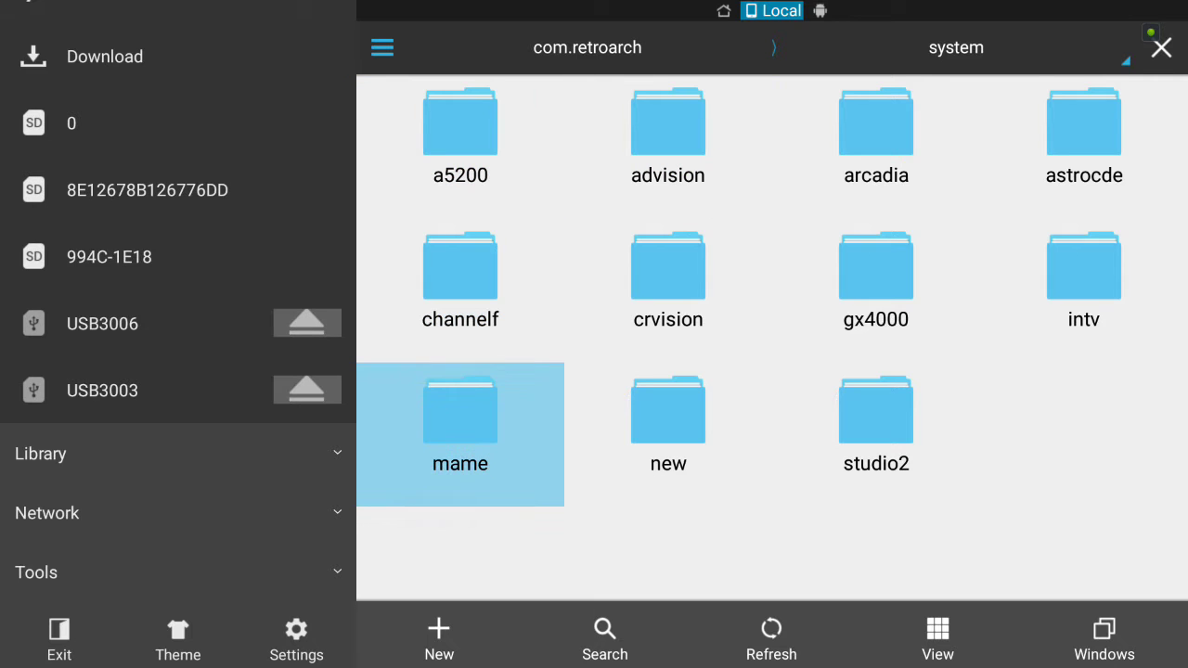
Step: Go back up to com.retroarch and reopen its system folder
key(Escape)
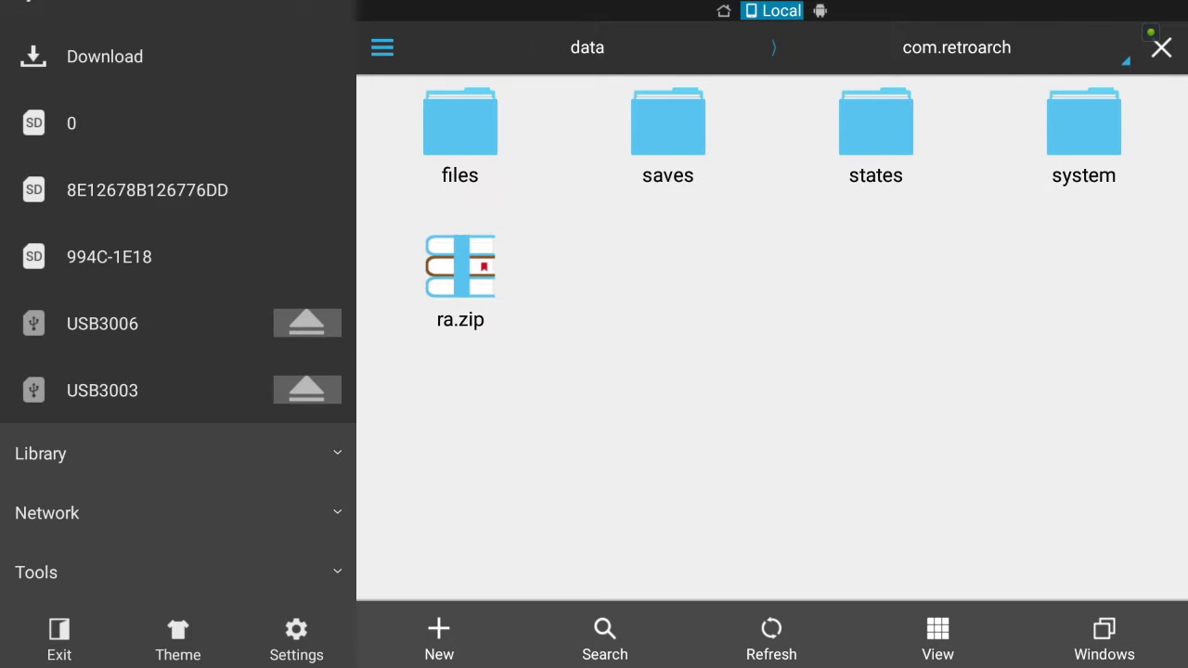
key(Left)
key(Up)
key(Up)
key(Up)
key(Up)
key(Down)
key(Right)
key(Right)
key(Right)
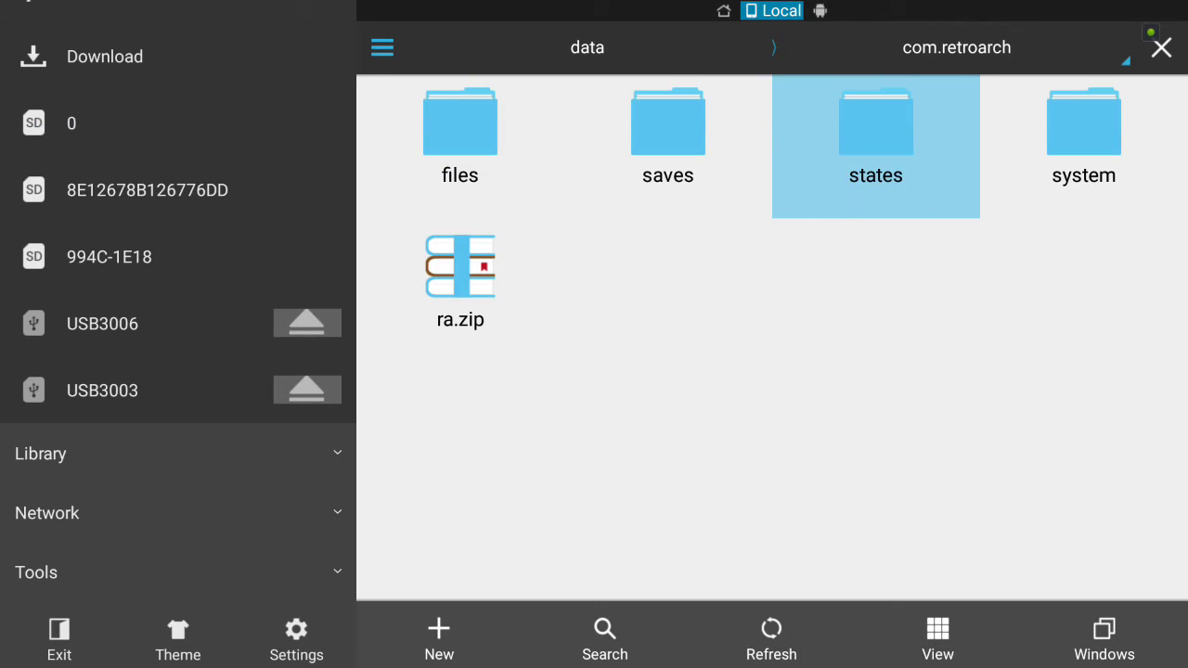
key(Right)
key(Return)
Step: Open the mame folder inside the system folder
key(Left)
key(Right)
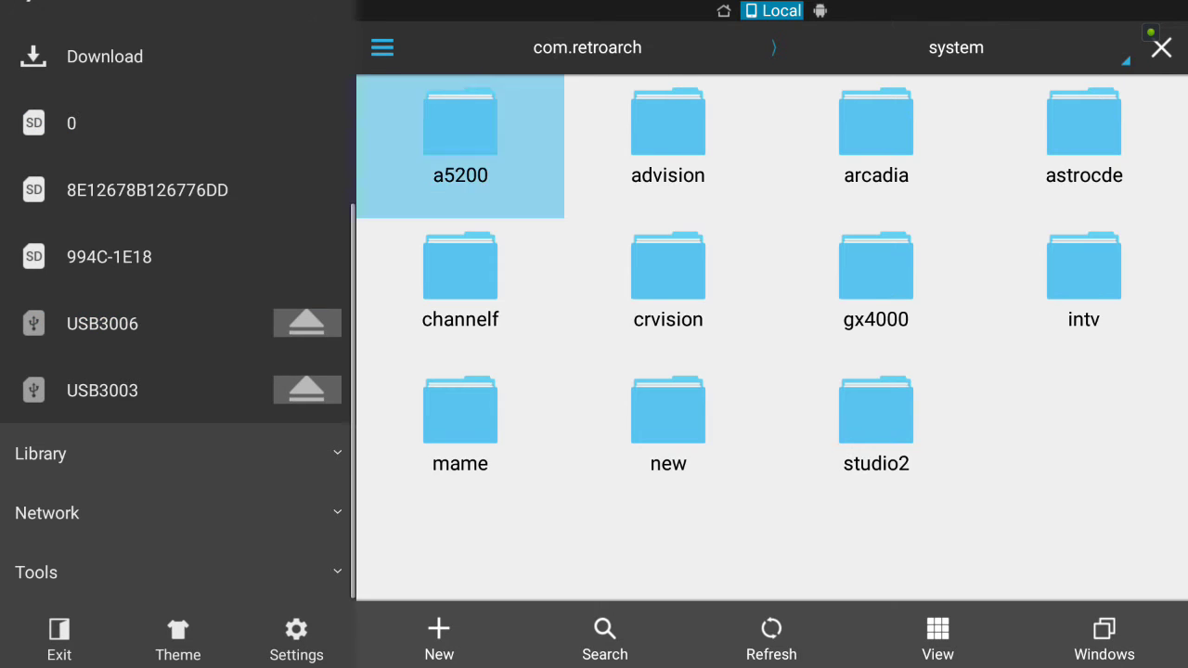
key(Down)
key(Down)
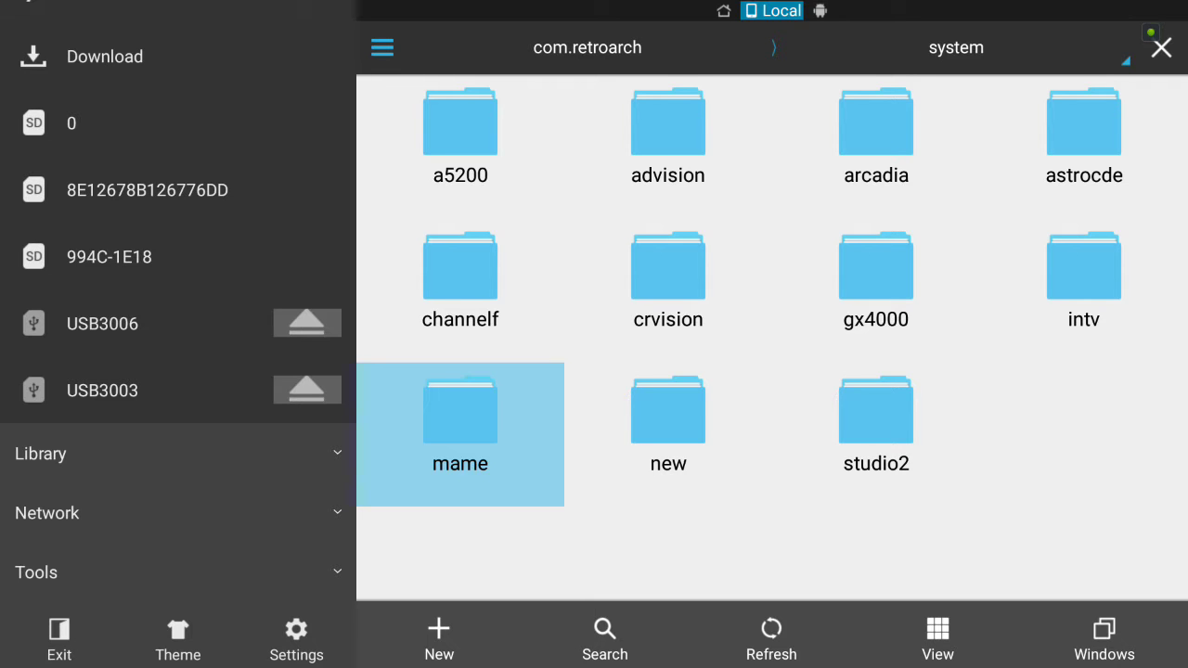
key(Return)
Step: Open the hash folder inside mame
key(Left)
key(Up)
key(Up)
key(Up)
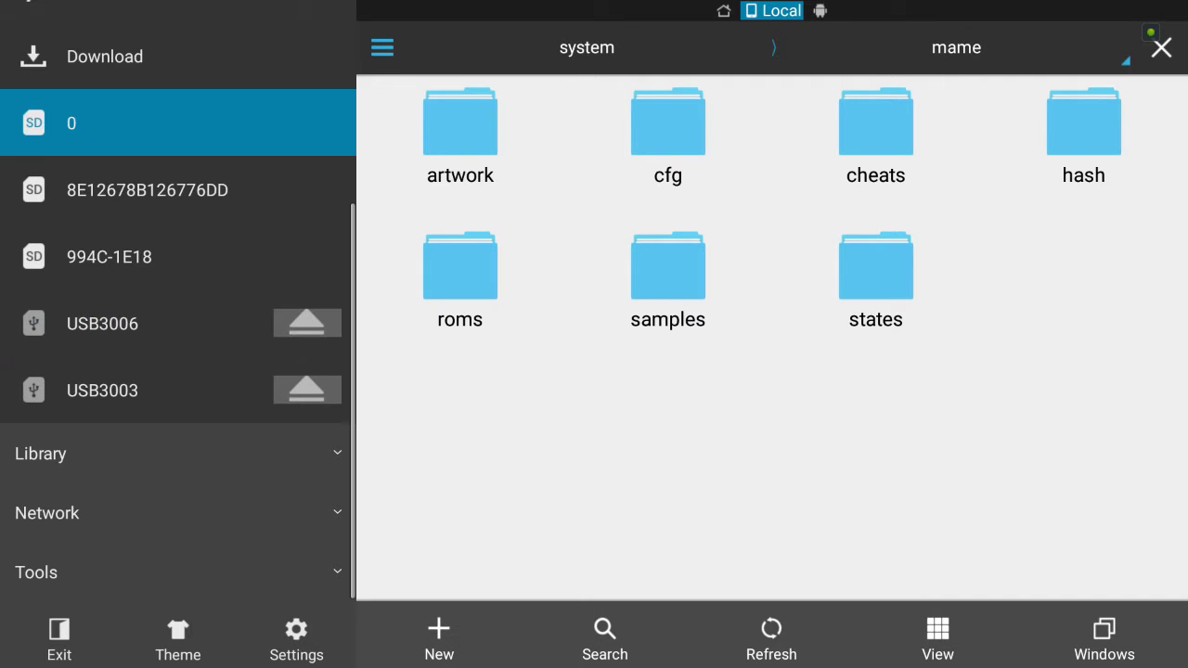
key(Right)
key(Right)
key(Right)
key(Right)
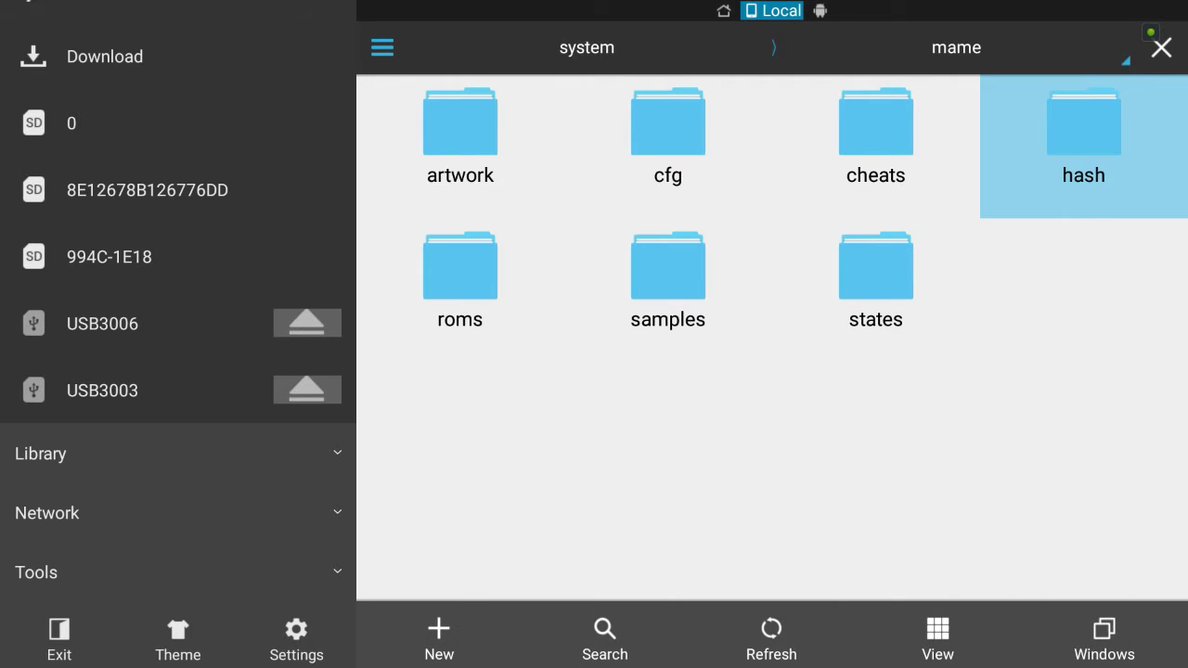
key(Return)
Step: Look through the XML files in the hash folder, from 3do_m2.xml down past bbcb_flop.xml
key(Left)
key(Up)
key(Up)
key(Up)
key(Right)
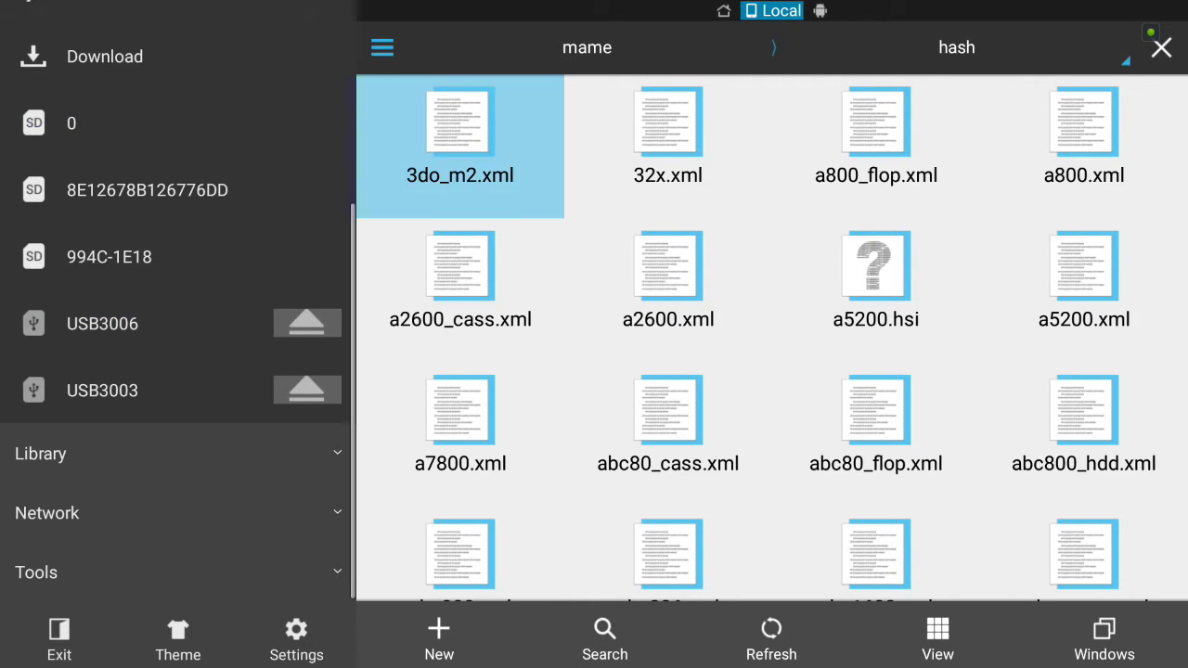
key(Down)
key(Right)
key(Down)
key(Right)
key(Down)
key(Right)
key(Down)
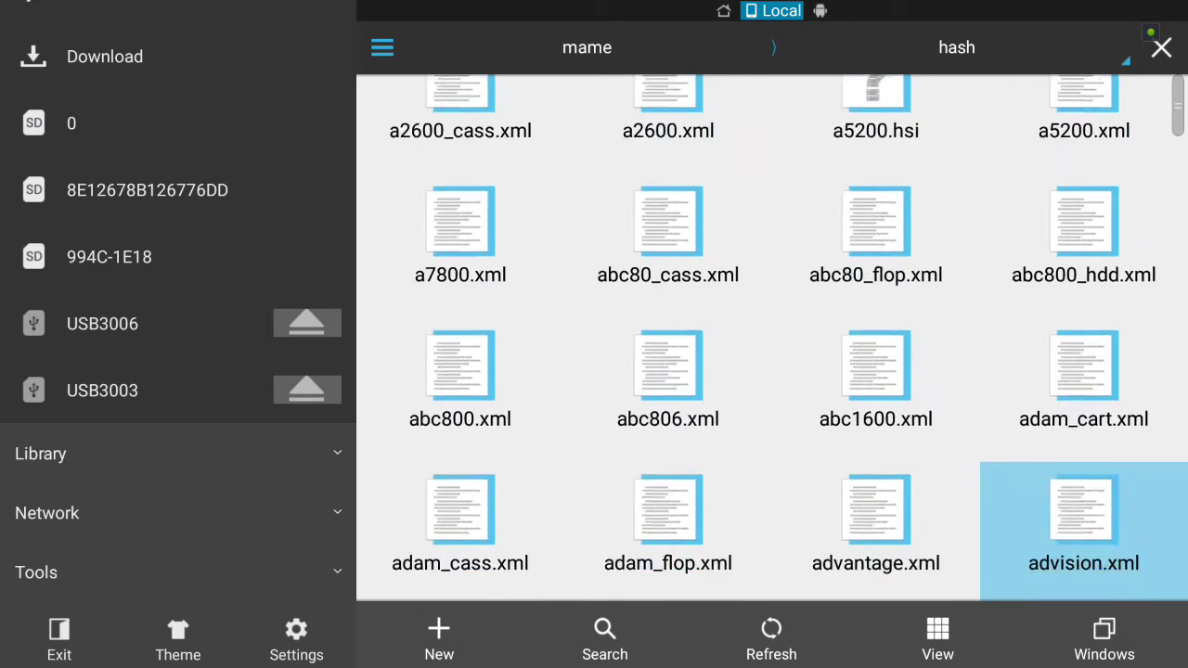
key(Down)
key(Down)
key(Down)
key(Left)
key(Down)
key(Right)
key(Down)
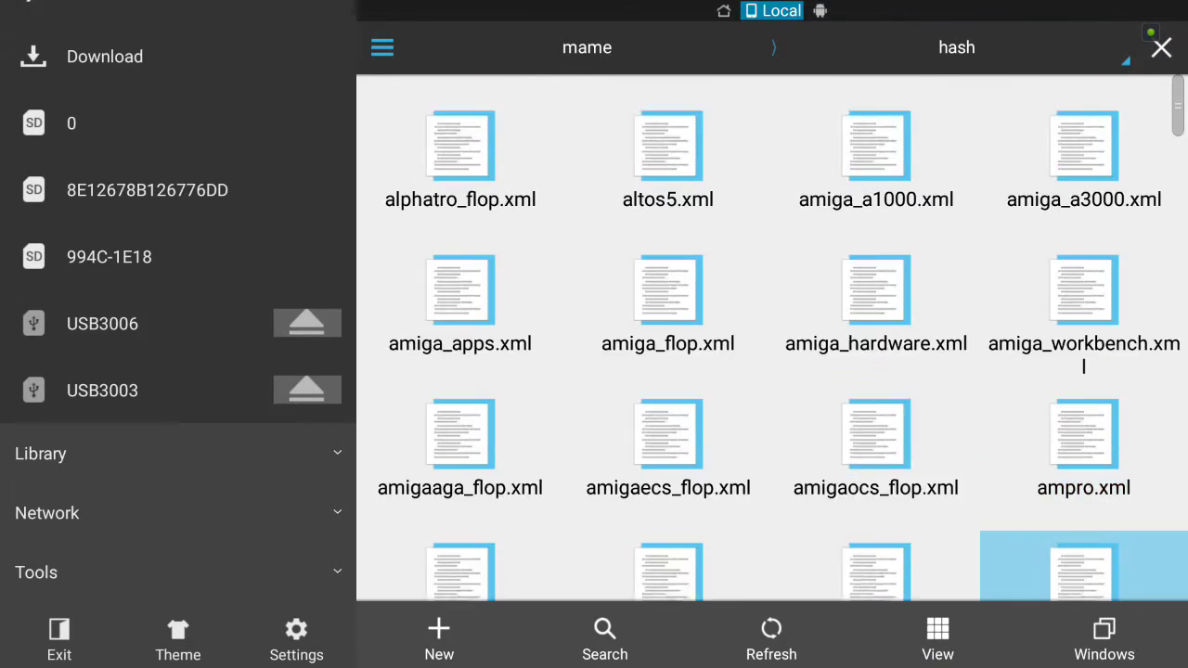
key(Down)
key(Down)
key(Down)
key(Down)
key(Down)
key(Down)
key(Down)
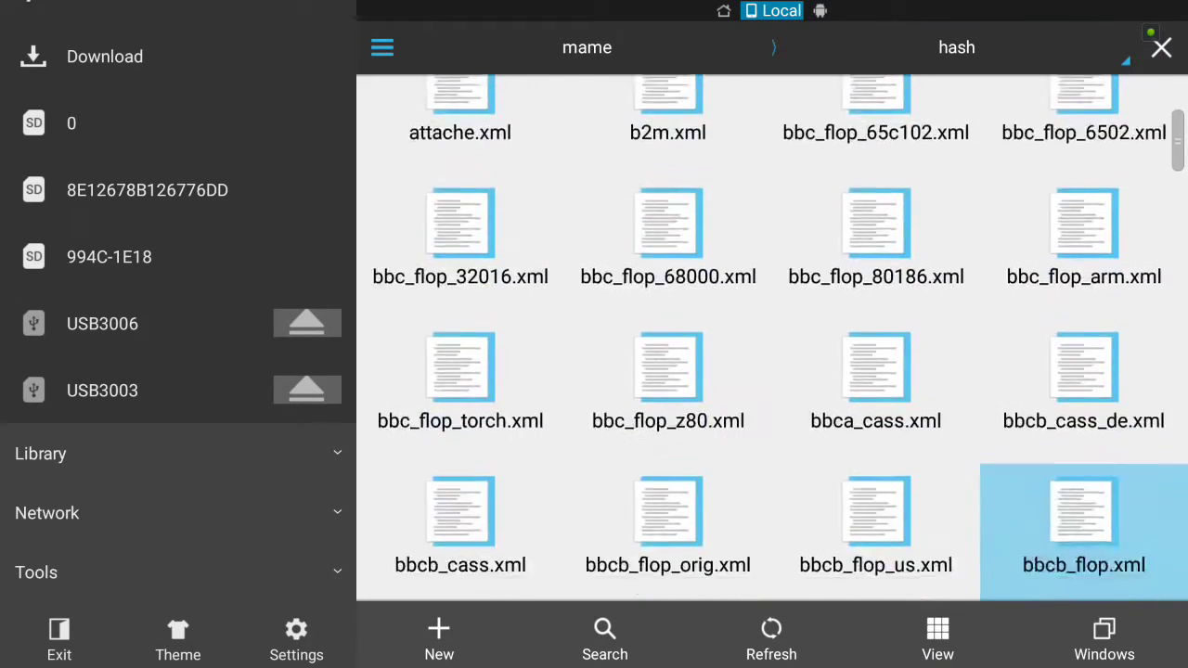
key(Down)
key(Down)
Step: Review the hash files in reverse, back through the attache, apple and amiga entries to 3do_m2.xml at the start
key(Left)
key(Left)
key(Up)
key(Up)
key(Up)
key(Up)
key(Left)
key(Up)
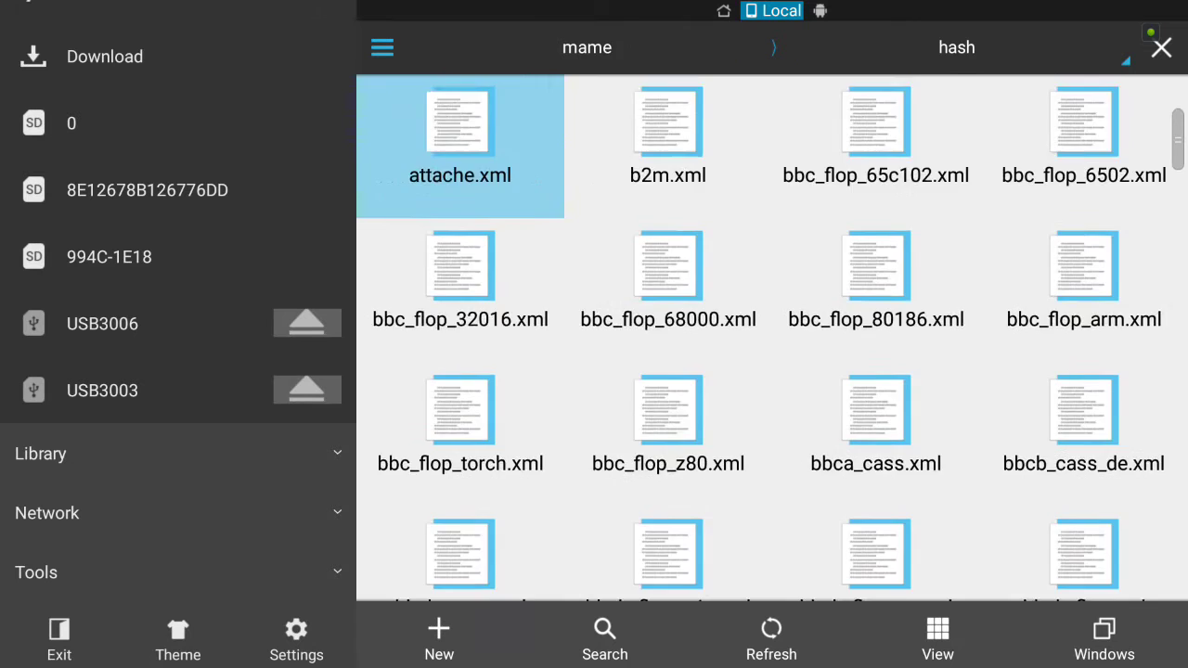
key(Up)
key(Up)
key(Right)
key(Right)
key(Up)
key(Left)
key(Left)
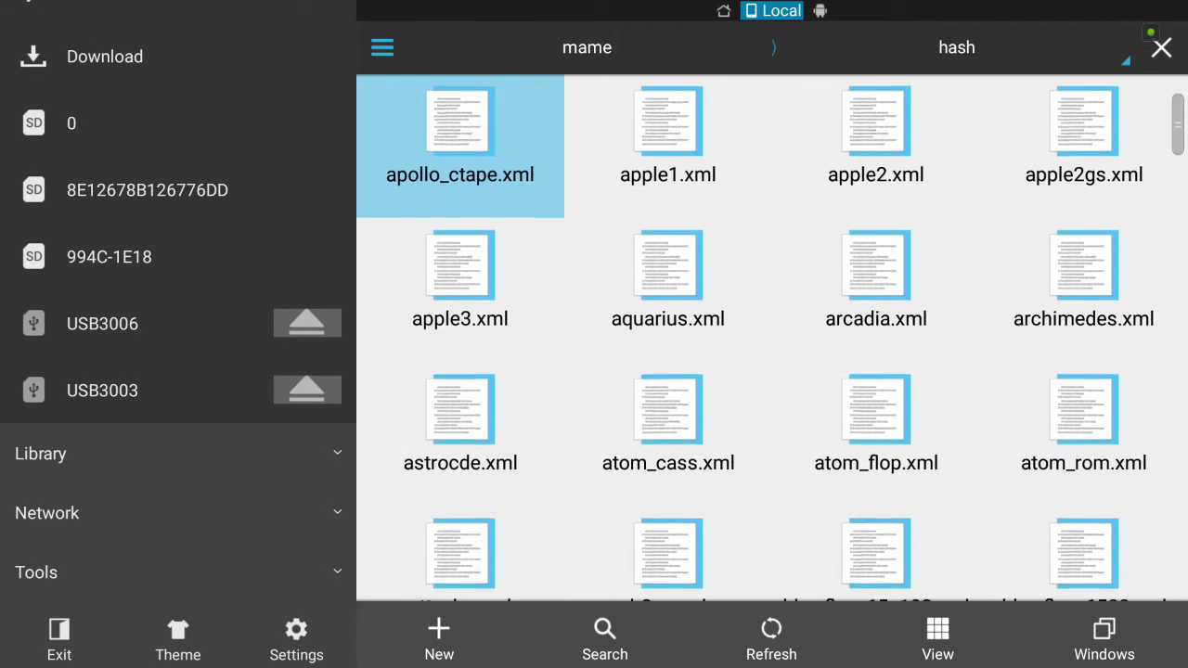
key(Up)
key(Right)
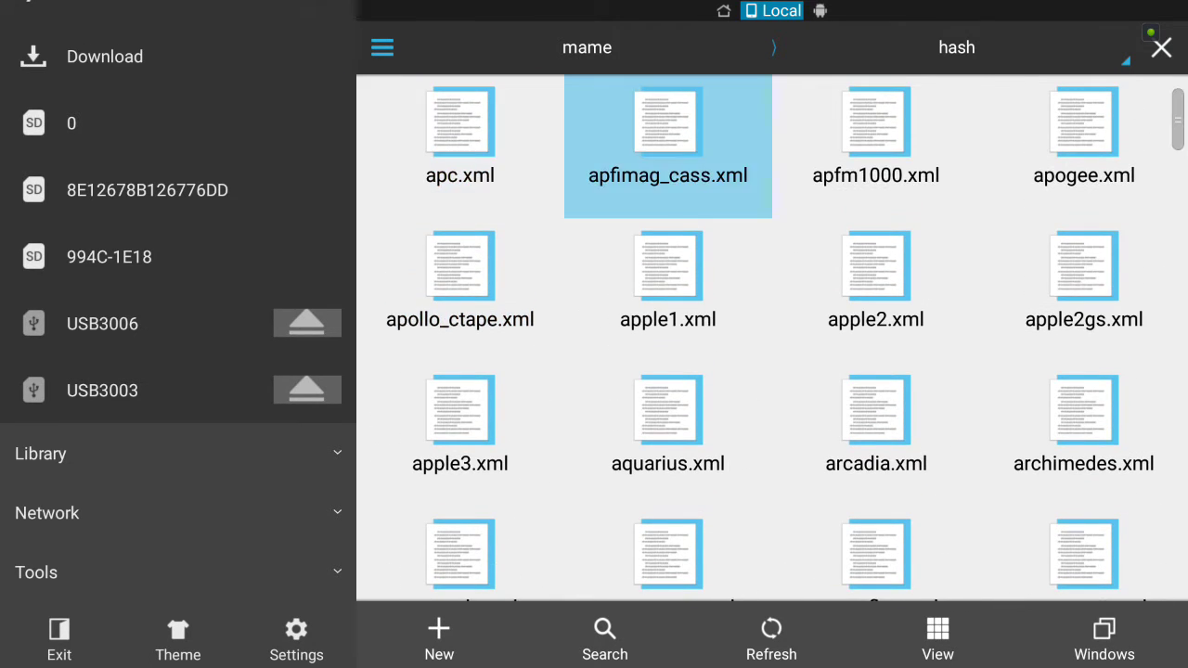
key(Right)
key(Up)
key(Up)
key(Left)
key(Left)
key(Up)
key(Up)
key(Right)
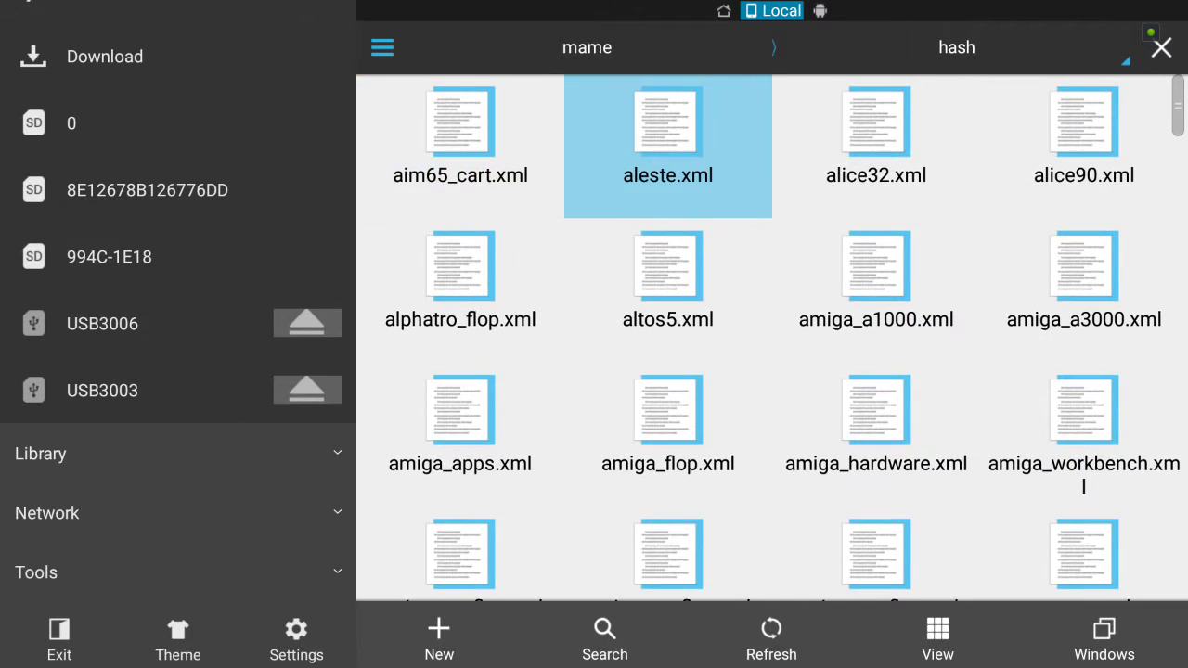
key(Right)
key(Up)
key(Up)
key(Left)
key(Left)
key(Up)
key(Up)
key(Up)
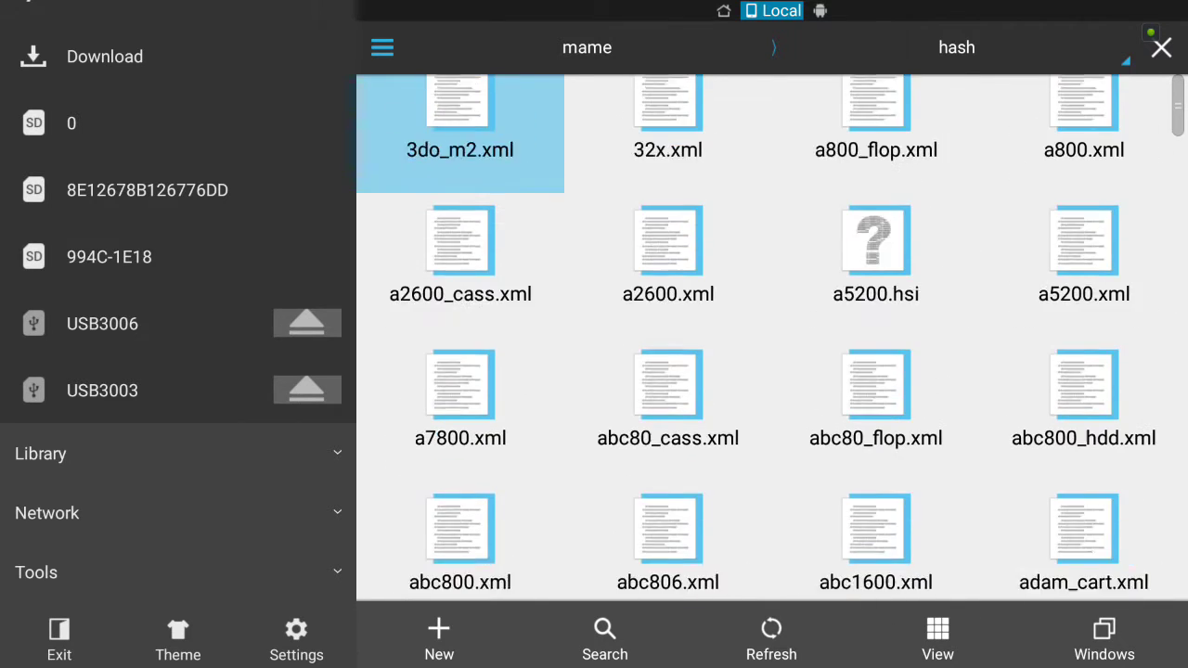
key(Up)
key(Left)
key(Down)
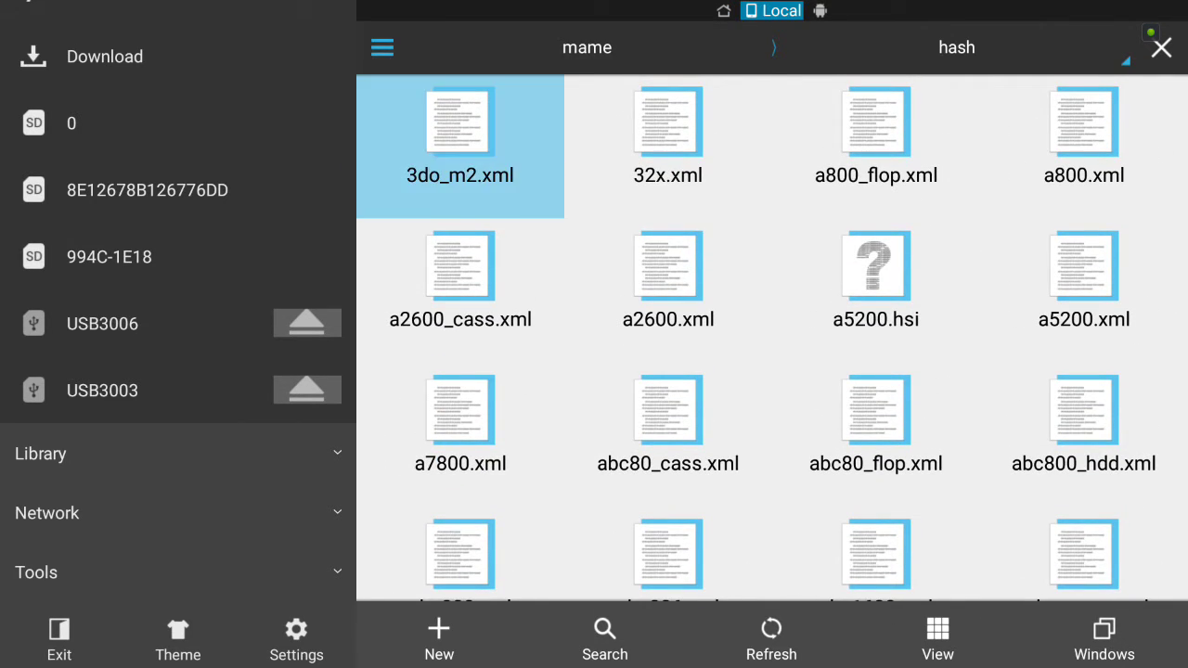
Step: Locate and highlight advision.xml in the hash folder
key(Down)
key(Right)
key(Down)
key(Right)
key(Right)
key(Down)
key(Down)
key(Down)
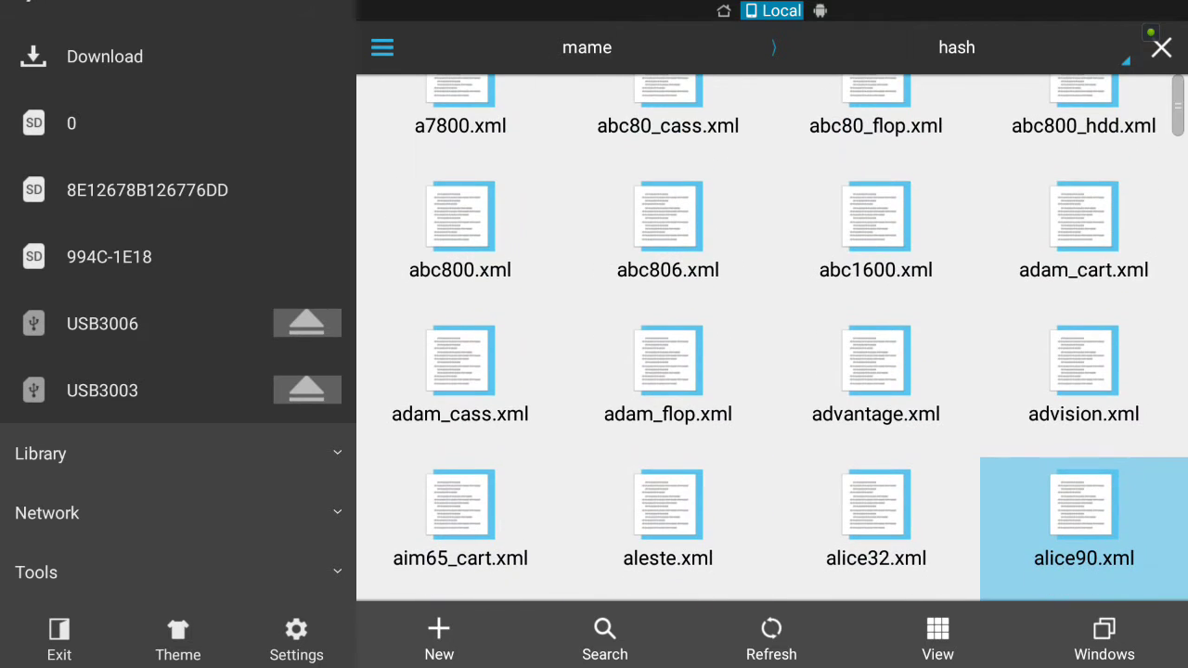
key(Up)
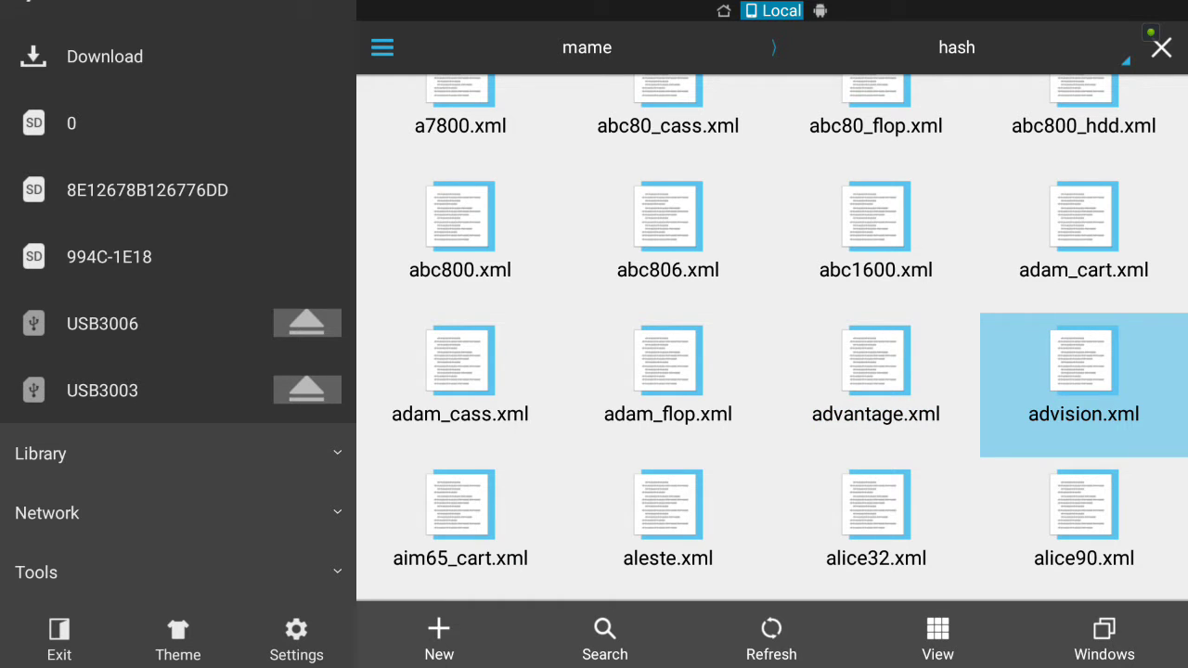
Step: Go back up from hash to the system folder and highlight its mame subfolder
key(Escape)
key(Escape)
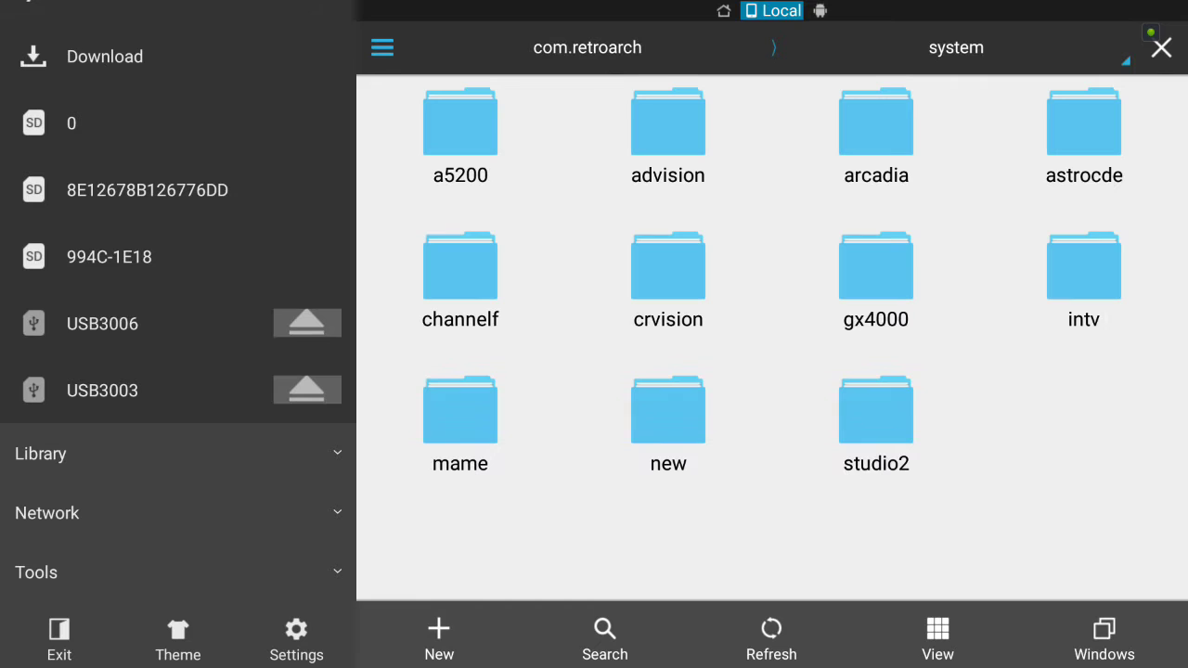
key(Left)
key(Up)
key(Up)
key(Up)
key(Right)
key(Right)
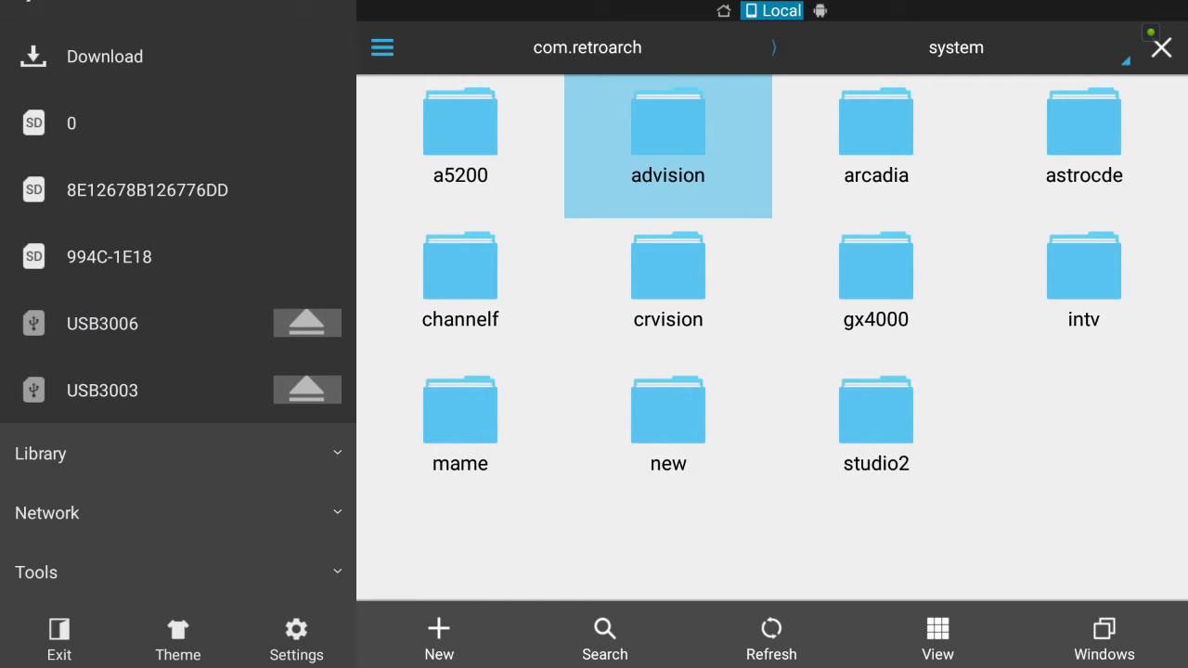
key(Down)
key(Left)
key(Down)
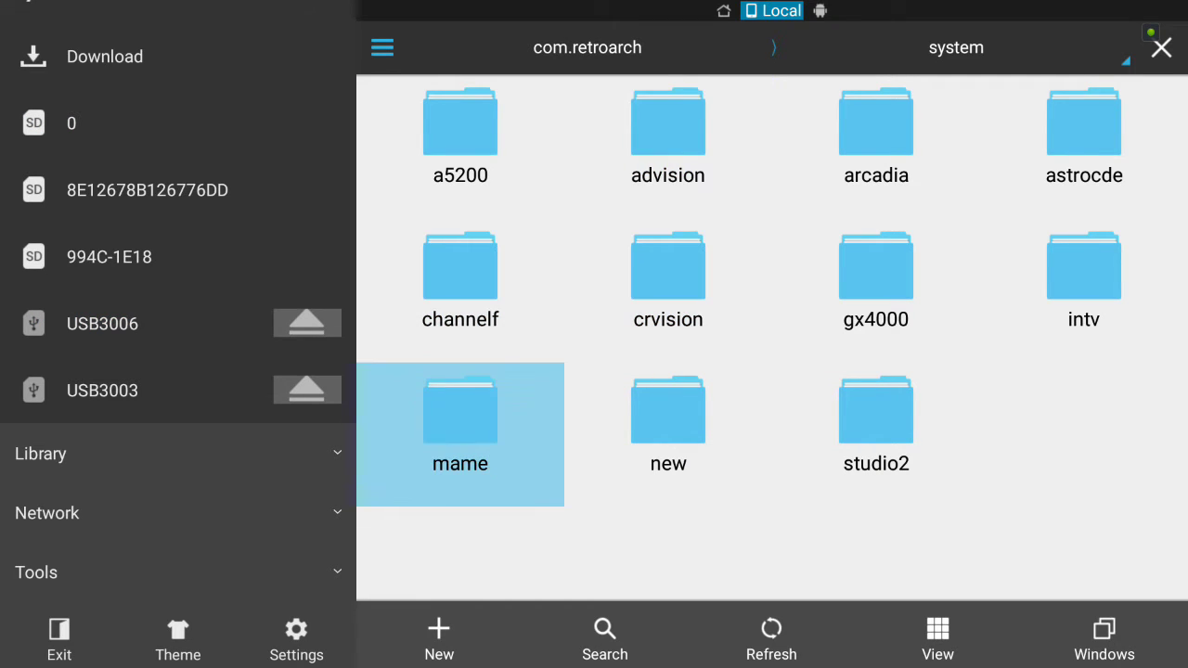
Step: Return to the com.retroarch folder and open system again
key(Escape)
key(Left)
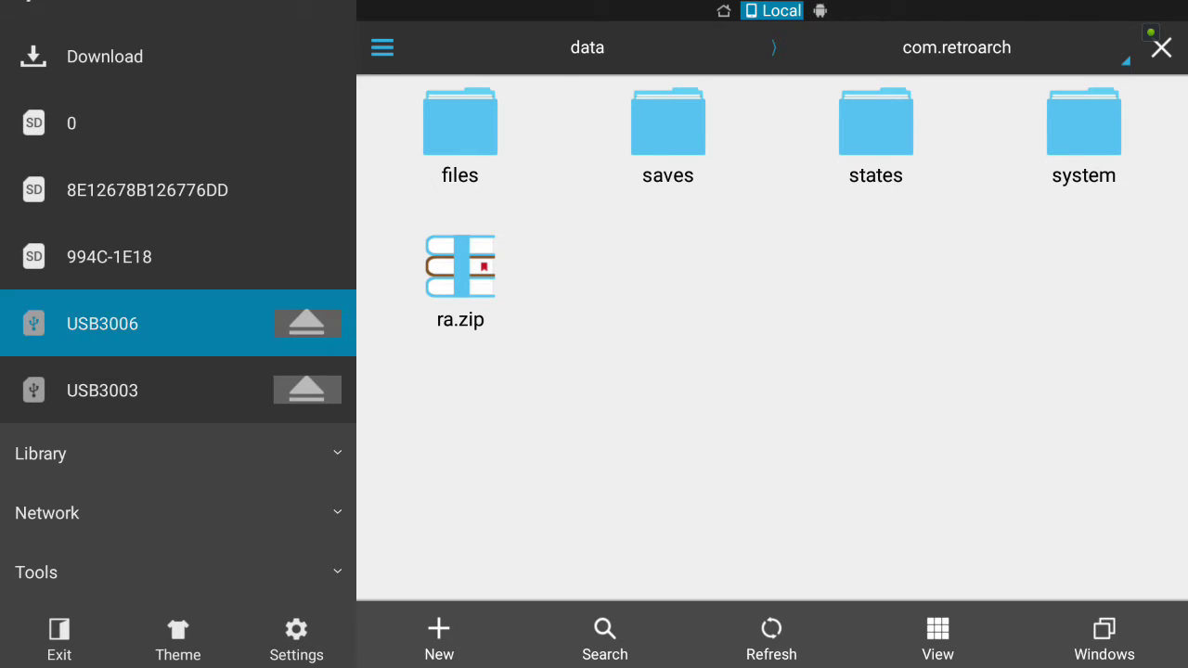
key(Right)
key(Right)
key(Right)
key(Right)
key(Return)
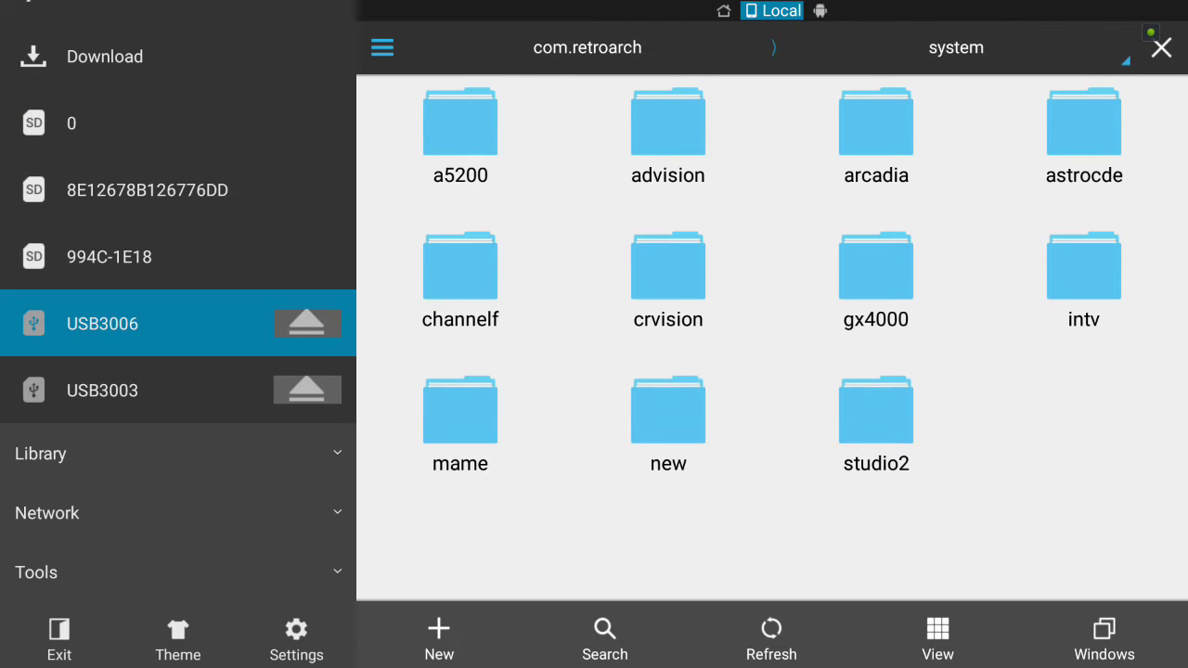
Step: Reopen the mame folder inside system
key(Right)
key(Left)
key(Down)
key(Down)
key(Return)
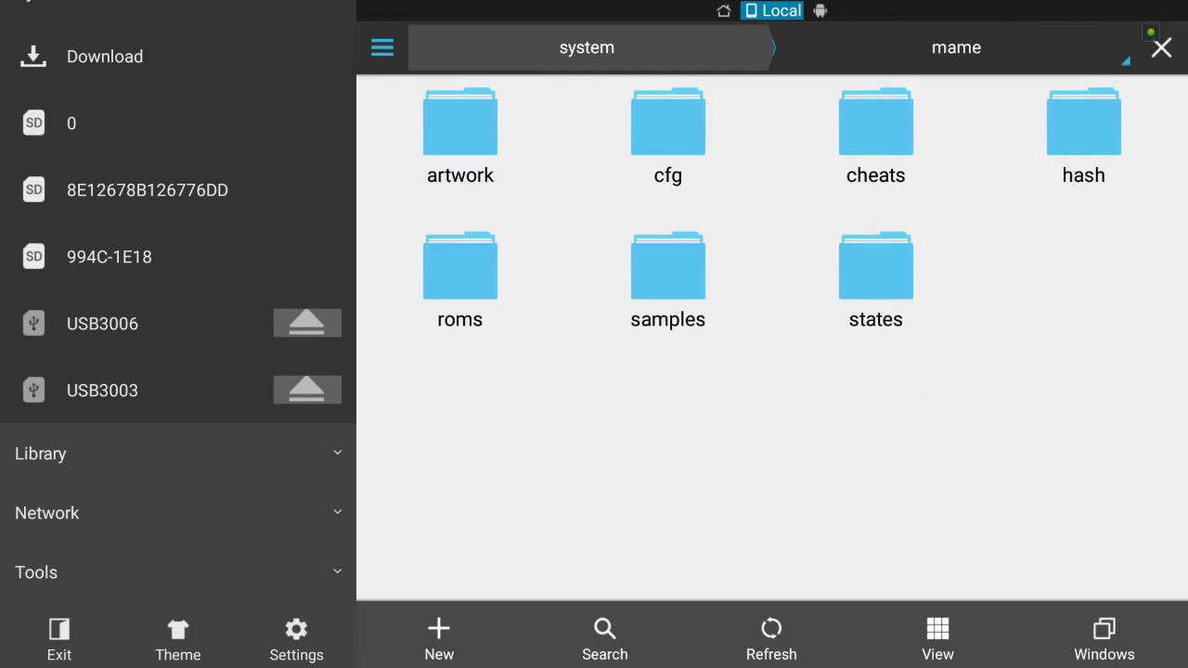
Step: Leave the mame folder and return to the system folder
key(Left)
key(Left)
key(Right)
key(Right)
key(Left)
key(Left)
key(Escape)
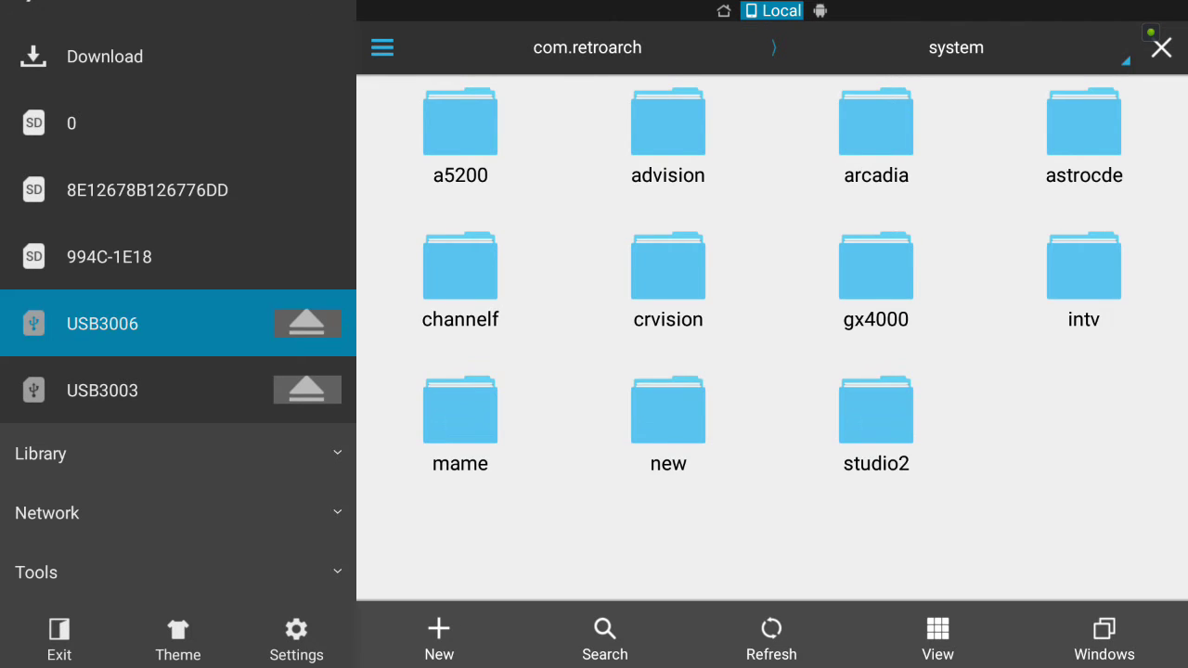
Step: Reopen the mame folder inside system
key(Up)
key(Up)
key(Up)
key(Right)
key(Left)
key(Down)
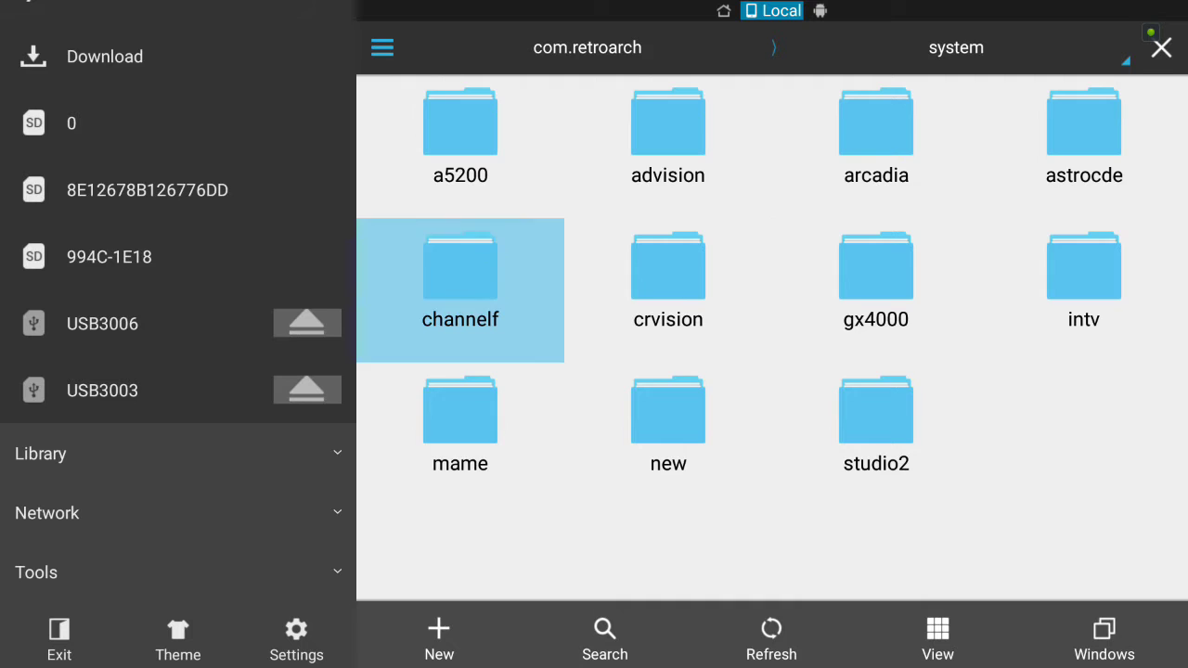
key(Down)
key(Return)
Step: Look through the subfolders inside mame, including artwork, cfg, cheats, roms, samples and states
key(Left)
key(Up)
key(Up)
key(Up)
key(Right)
key(Right)
key(Right)
key(Right)
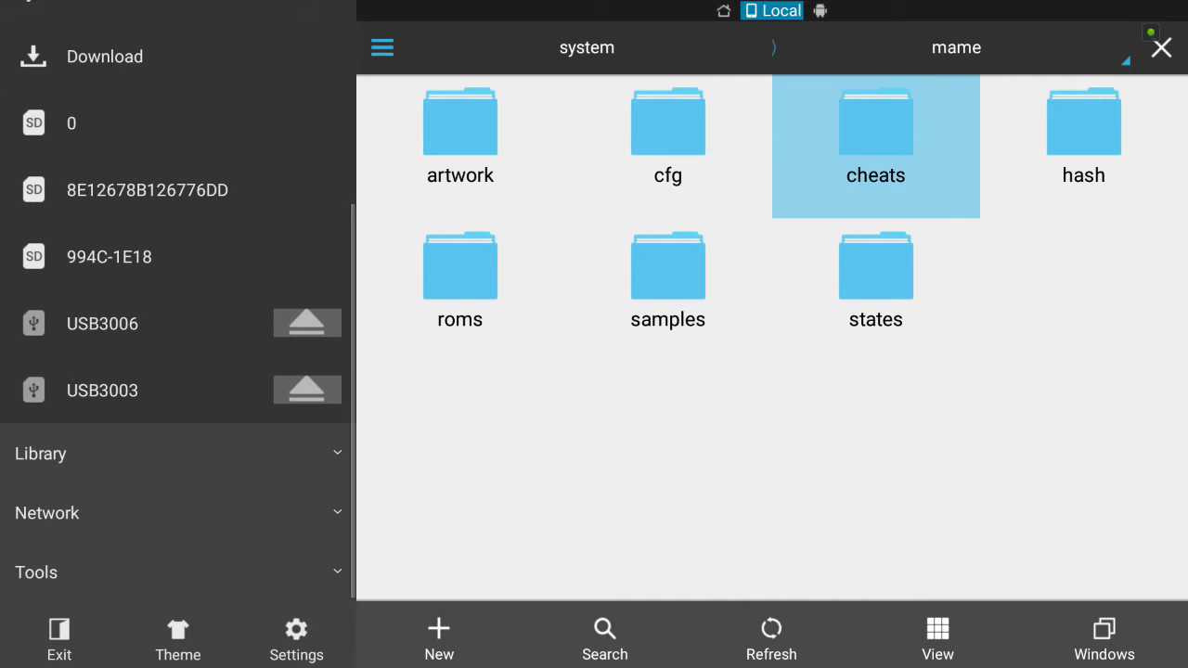
key(Left)
key(Left)
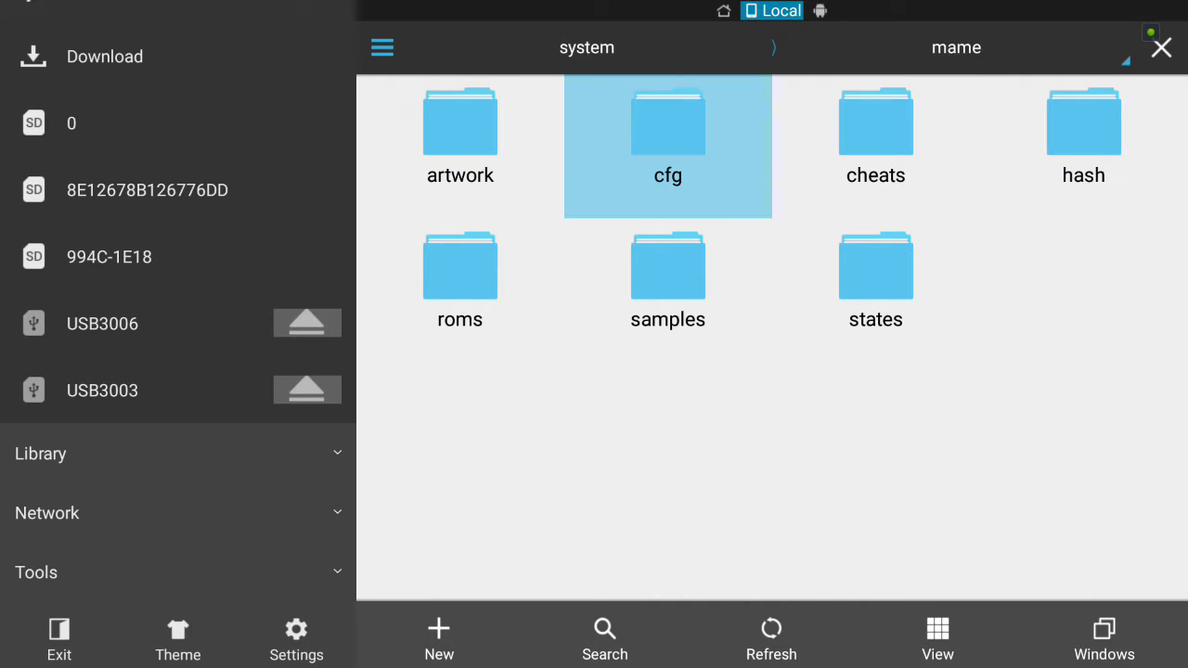
key(Down)
key(Left)
key(Right)
key(Up)
key(Left)
key(Right)
key(Right)
key(Down)
key(Left)
key(Up)
Step: Open the hash folder inside mame
key(Right)
key(Down)
key(Up)
key(Right)
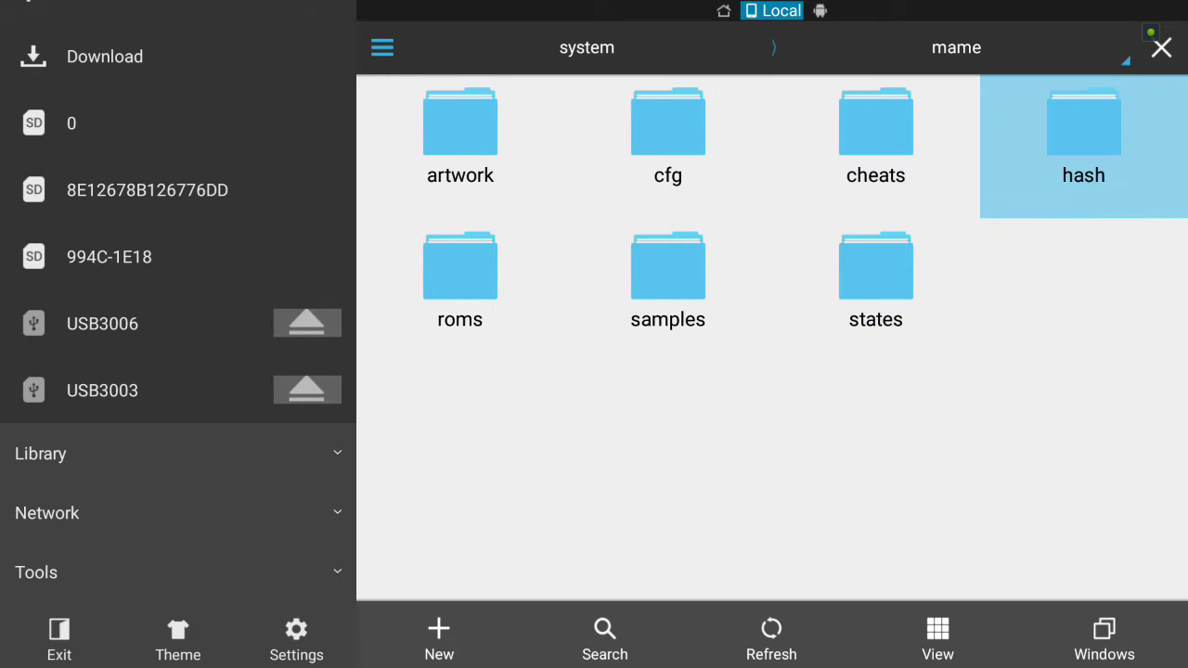
key(Return)
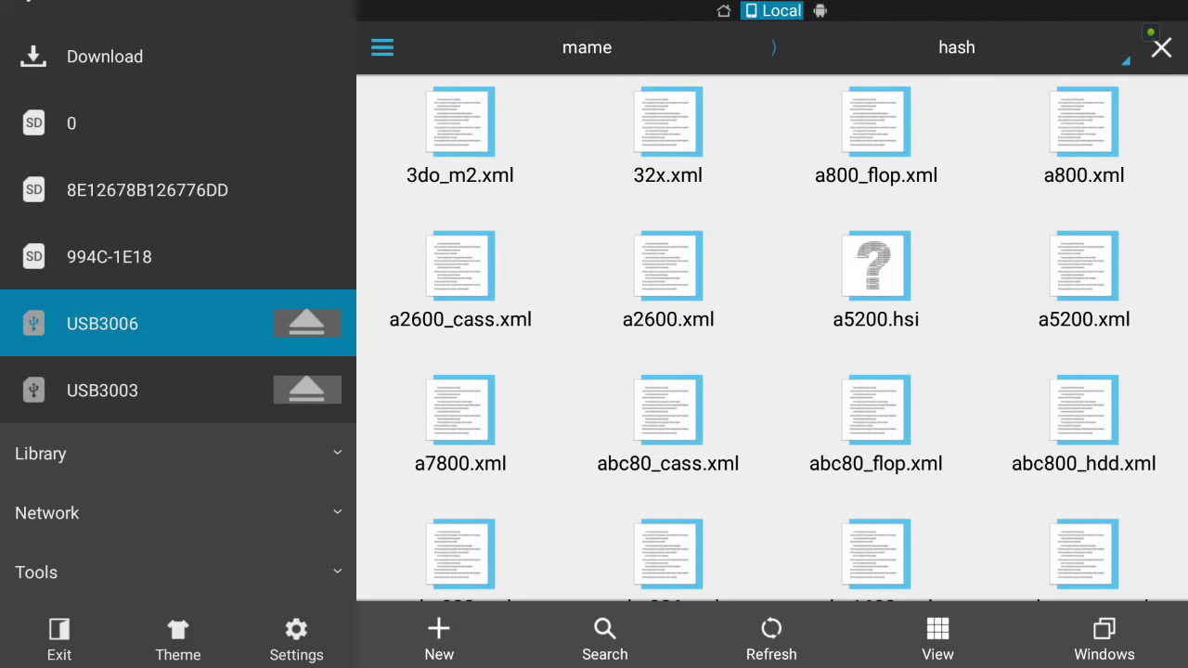
Step: Find advision.xml in the hash folder and open it with ES Note Editor
key(Up)
key(Up)
key(Up)
key(Right)
key(Right)
key(Right)
key(Down)
key(Down)
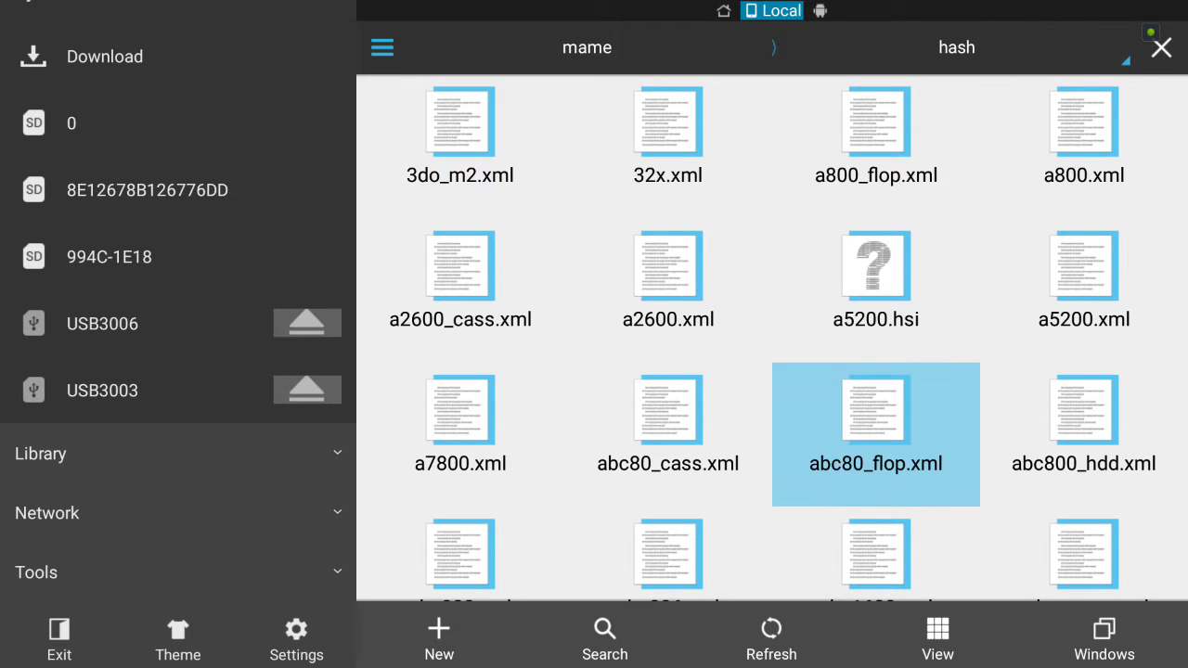
key(Right)
key(Down)
key(Down)
key(Down)
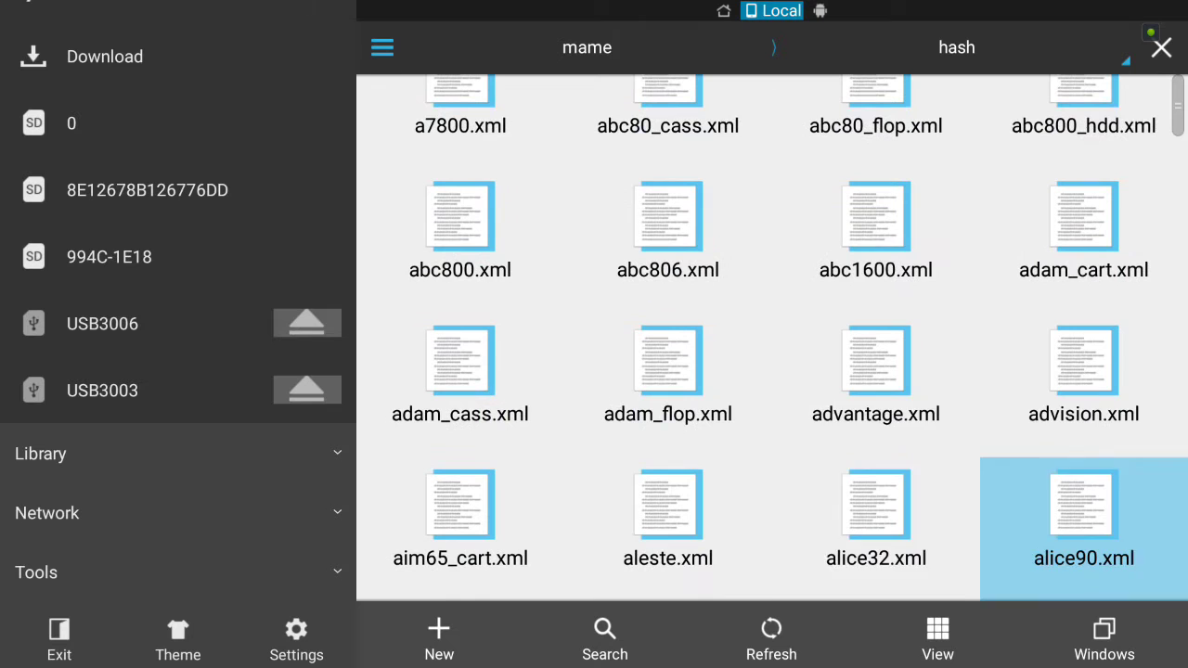
key(Left)
key(Up)
key(Right)
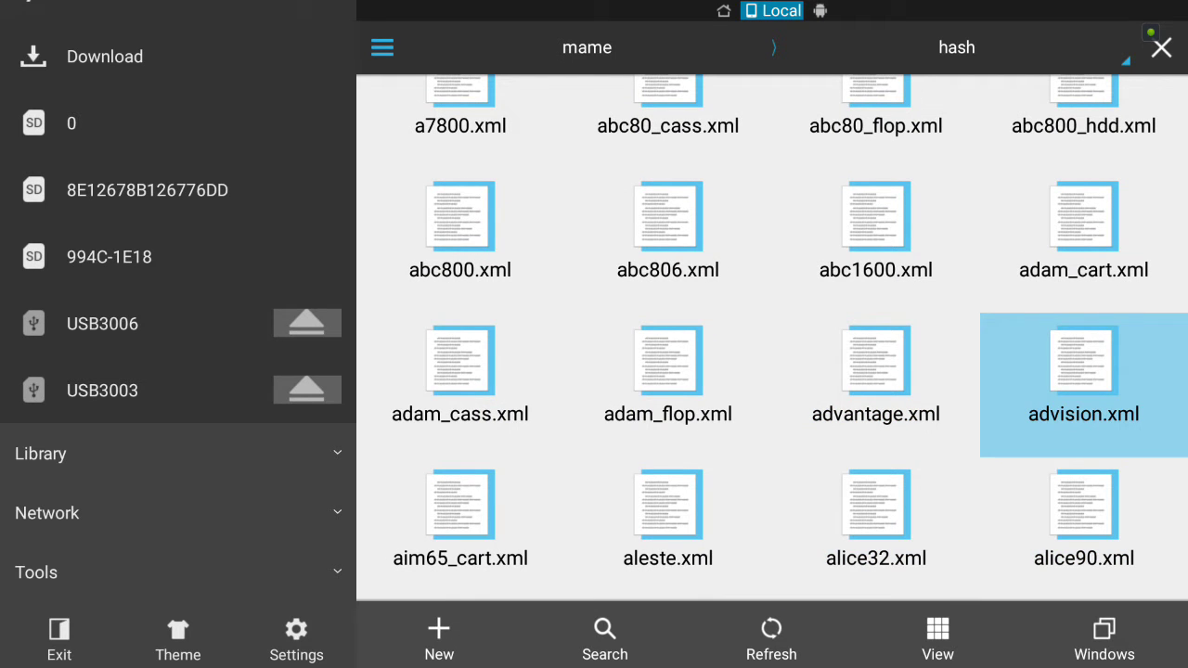
key(Return)
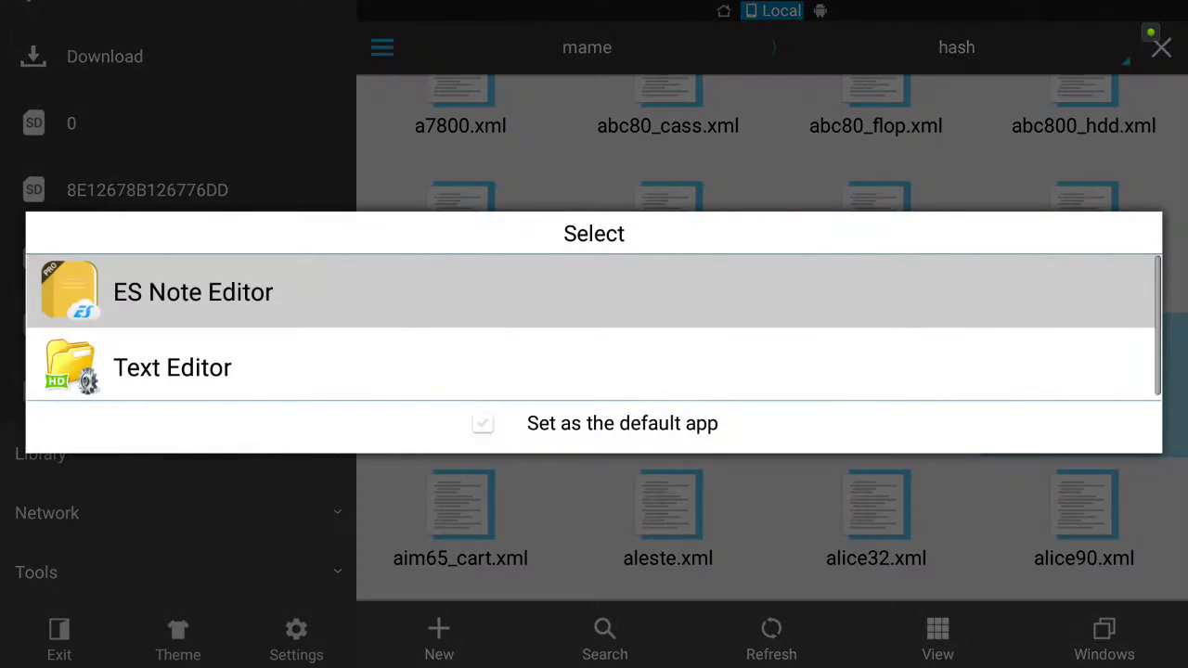
key(Return)
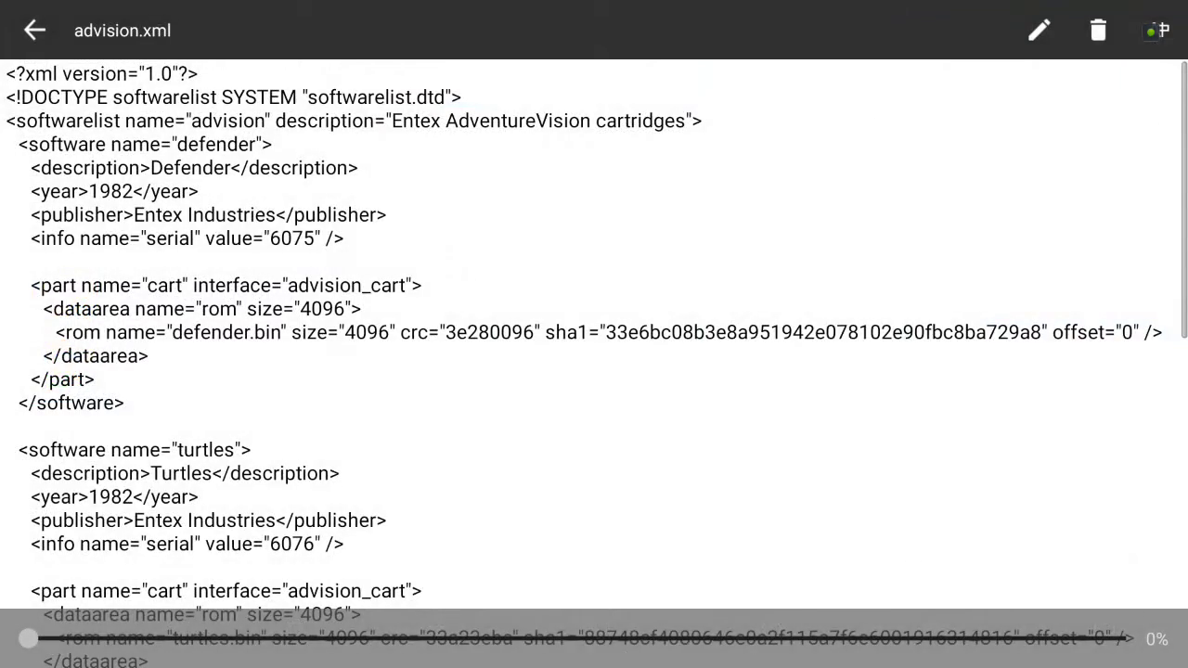
Step: Examine the software entries in advision.xml from the first line to the end of the list
key(Down)
key(Down)
key(Down)
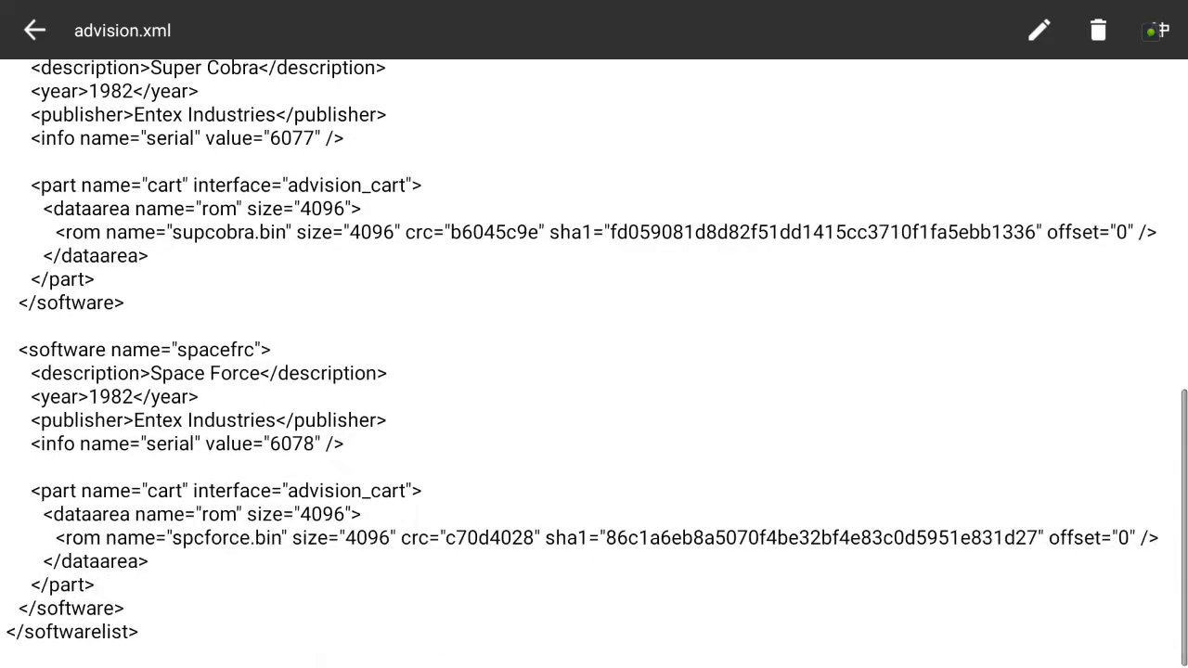
key(Up)
key(Up)
key(Up)
key(Up)
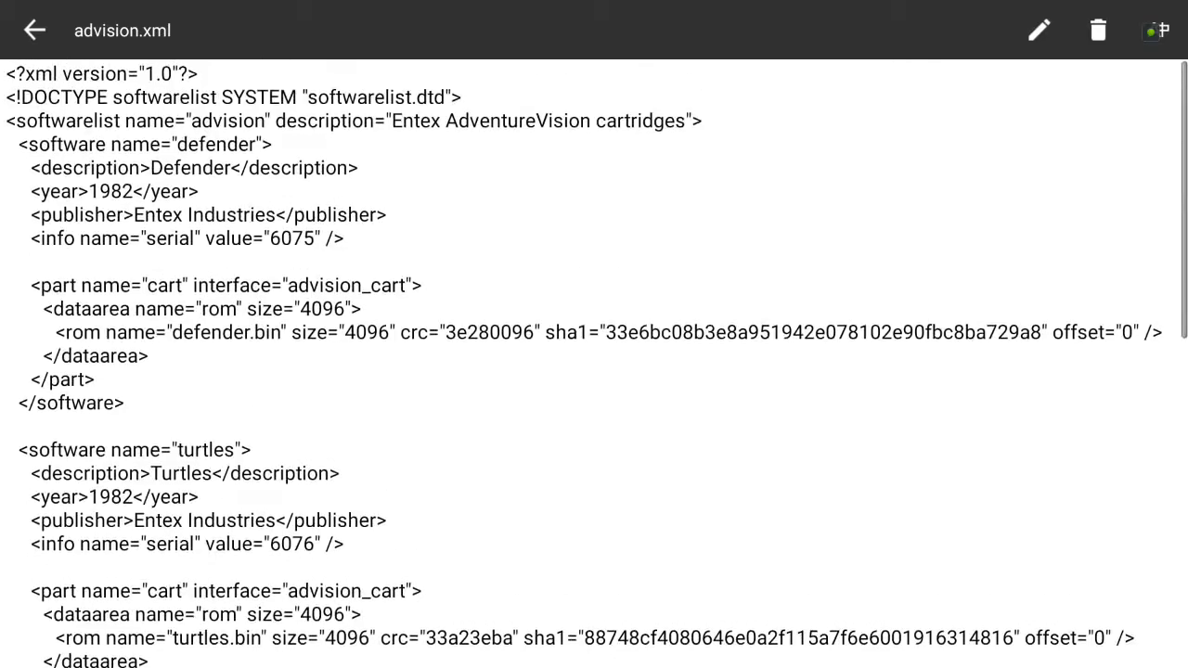
key(Down)
key(Down)
key(Down)
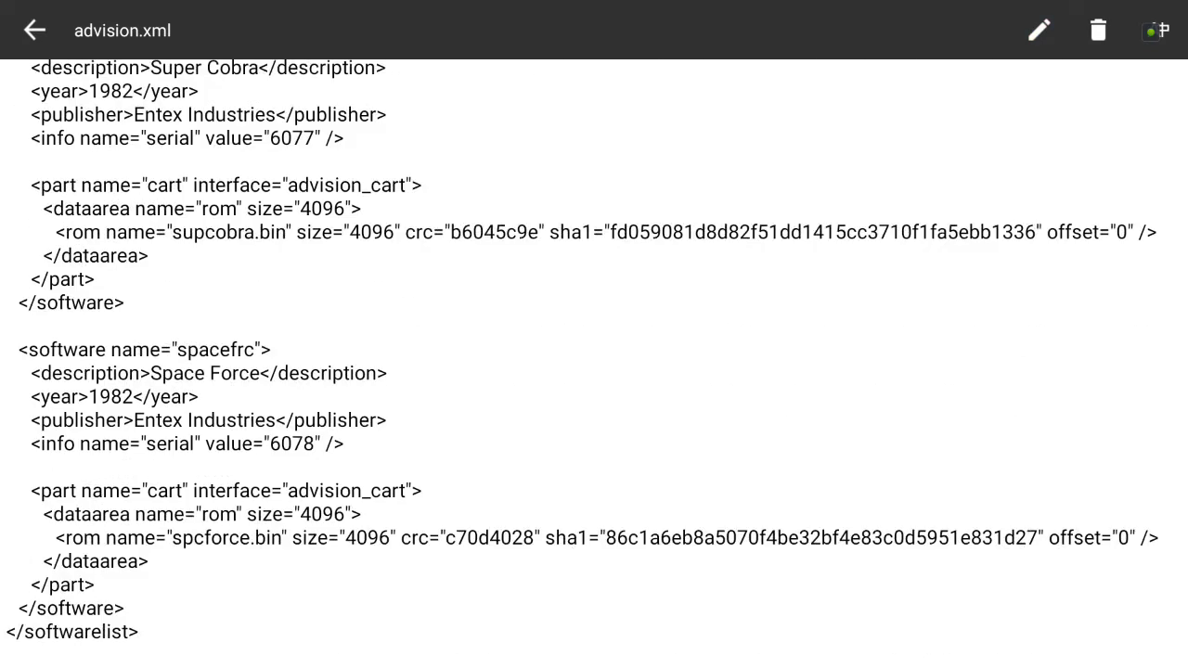
key(Up)
key(Up)
key(Up)
Step: Switch advision.xml to editing mode and get ready to move the text cursor backward
key(Up)
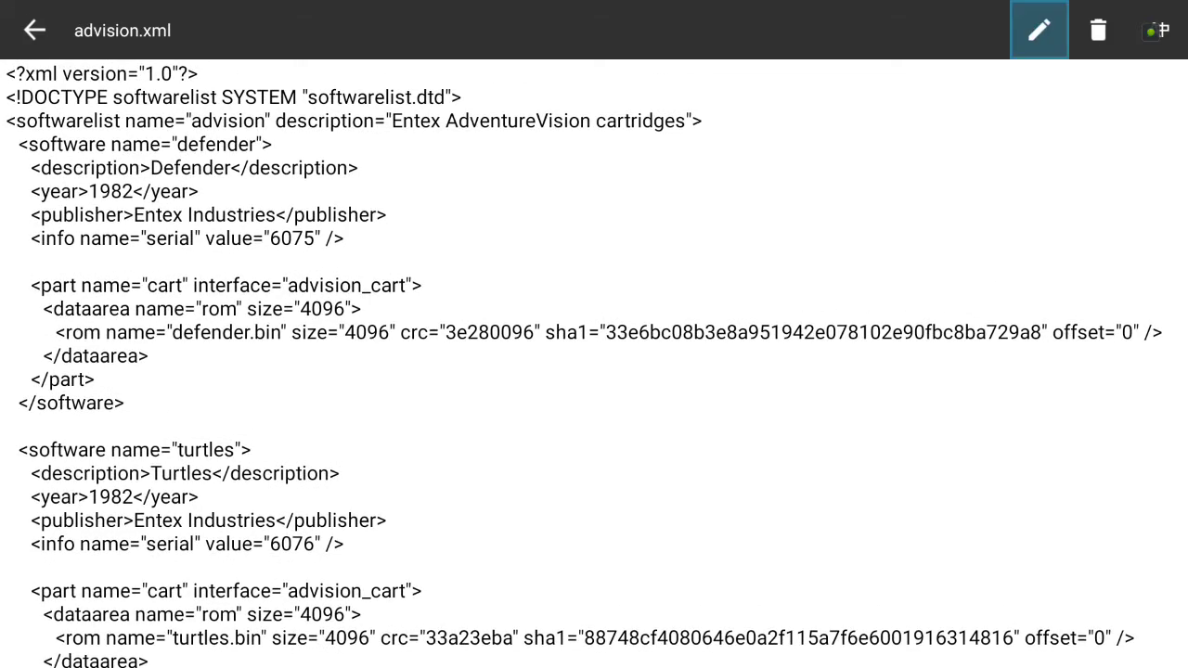
key(Return)
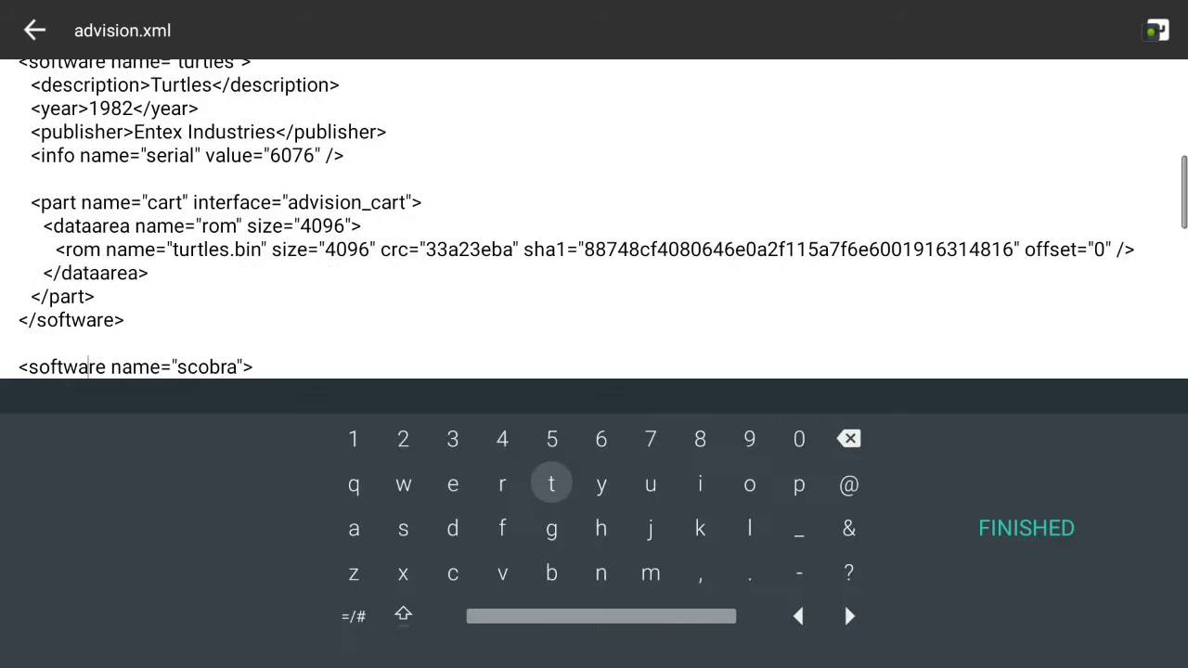
key(Down)
key(Right)
key(Right)
key(Right)
key(Right)
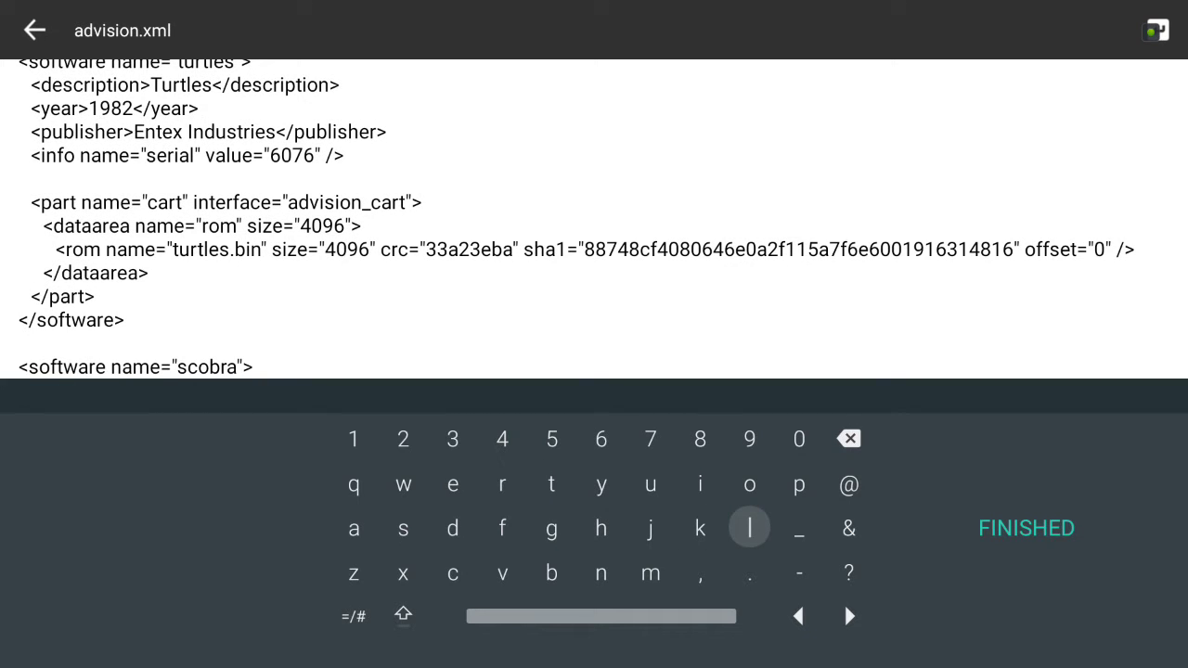
key(Down)
key(Down)
Step: Move the text cursor back from the scobra entry to the closing software tag above the turtles entry
key(Return)
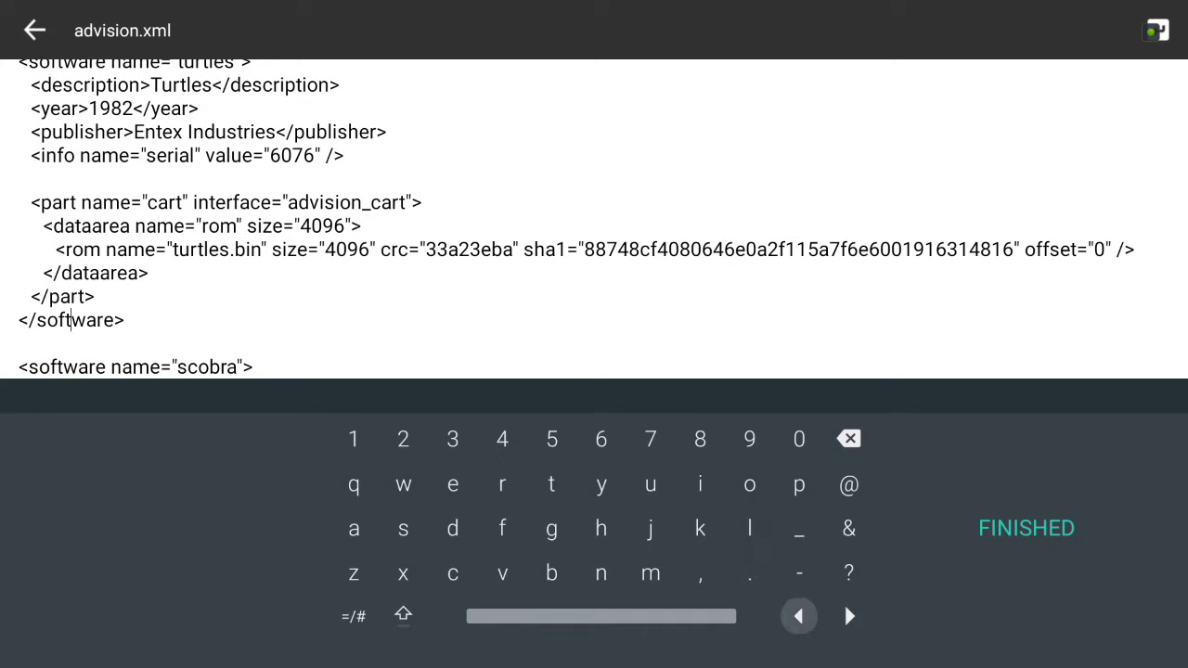
key(Return)
key(Return)
key(Return)
key(Return)
key(Return)
key(Return)
key(Return)
key(Return)
key(Return)
key(Return)
key(Return)
key(Return)
key(Return)
key(Return)
key(Return)
key(Return)
key(Return)
key(Return)
key(Return)
key(Return)
key(Return)
key(Return)
key(Return)
key(Return)
key(Return)
key(Return)
key(Return)
key(Return)
key(Return)
key(Return)
key(Return)
key(Return)
key(Return)
key(Return)
key(Return)
key(Return)
key(Return)
key(Return)
key(Return)
key(Return)
key(Return)
key(Return)
key(Return)
key(Return)
key(Return)
key(Return)
key(Return)
key(Return)
key(Return)
key(Return)
key(Return)
key(Return)
key(Return)
key(Return)
key(Return)
key(Return)
key(Return)
key(Return)
key(Return)
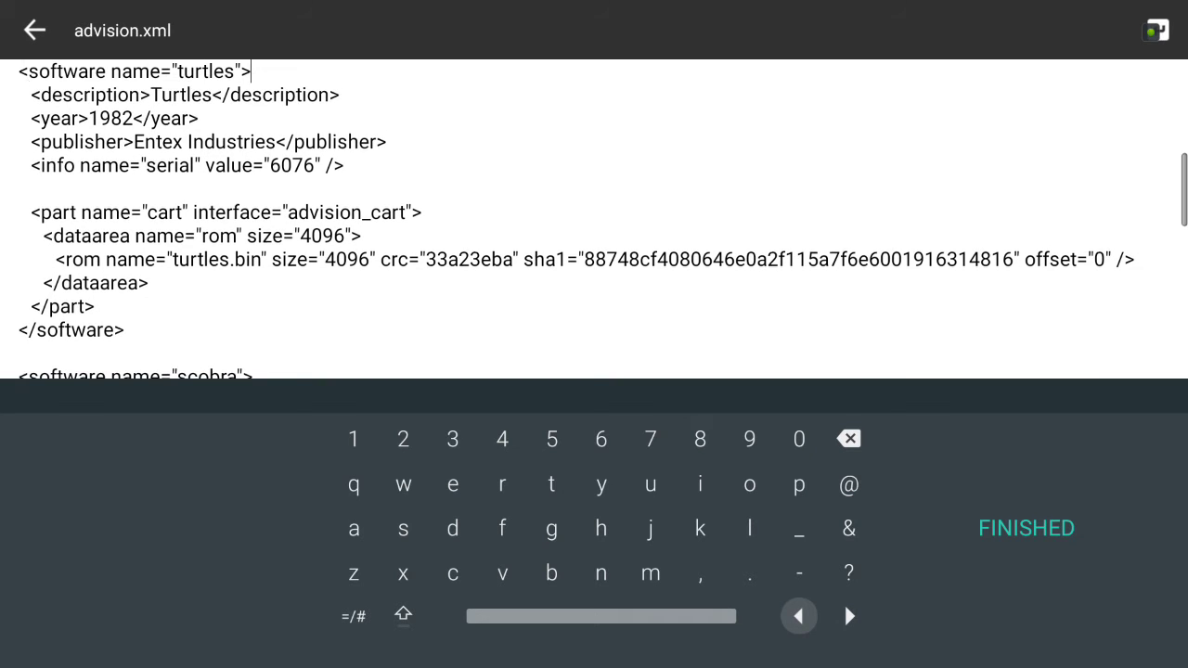
key(Return)
key(Return)
key(Return)
key(Return)
key(Return)
key(Return)
key(Return)
key(Return)
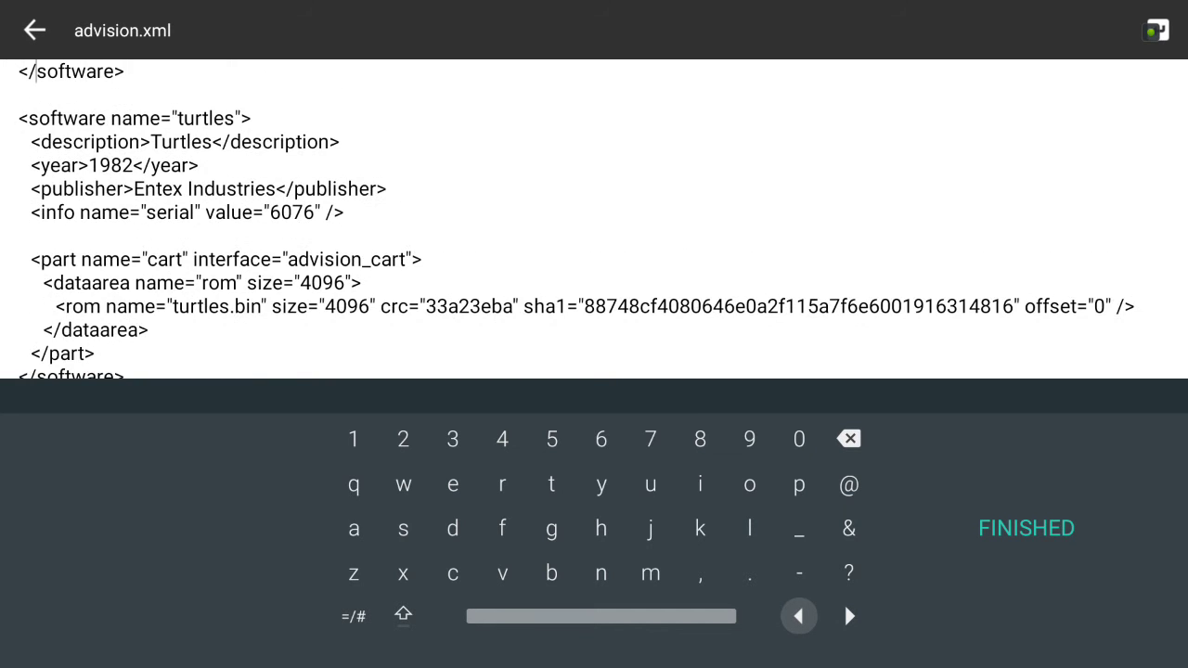
Step: Move the text cursor forward from the closing software tag to the start of the turtles software name
key(Right)
key(Return)
key(Return)
key(Return)
key(Return)
key(Return)
key(Return)
key(Return)
key(Return)
key(Return)
key(Return)
key(Return)
key(Return)
key(Return)
key(Return)
key(Return)
key(Return)
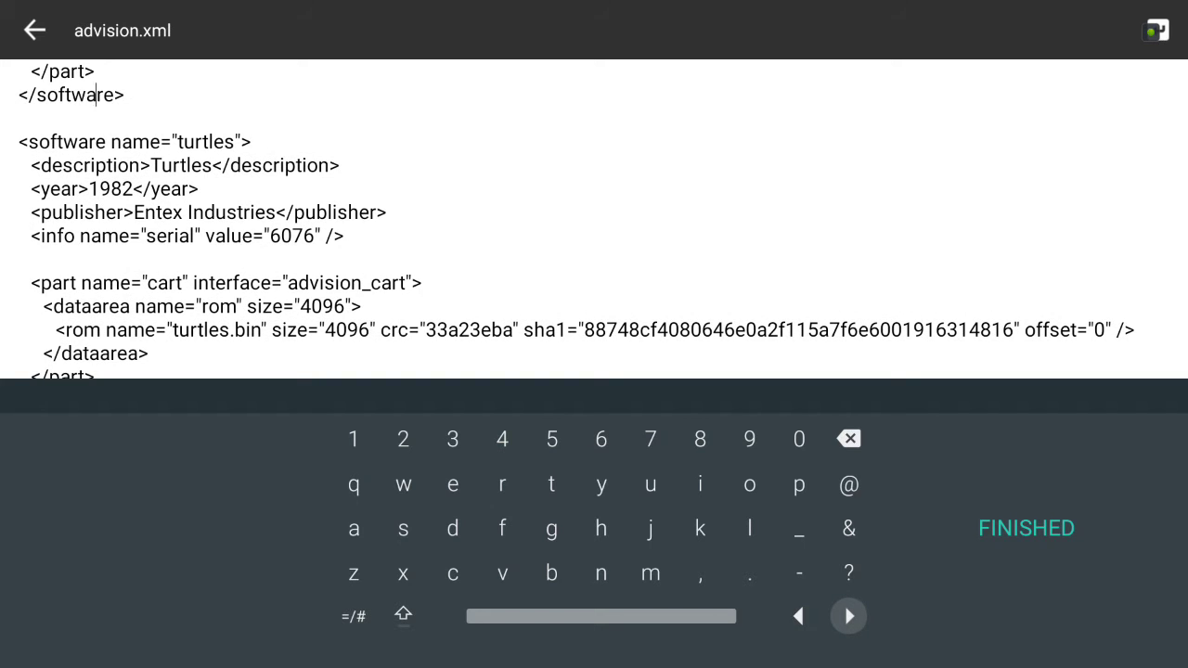
key(Return)
key(Return)
key(Return)
key(Return)
key(Return)
key(Return)
key(Return)
key(Return)
key(Return)
key(Return)
key(Return)
key(Return)
key(Return)
key(Return)
key(Right)
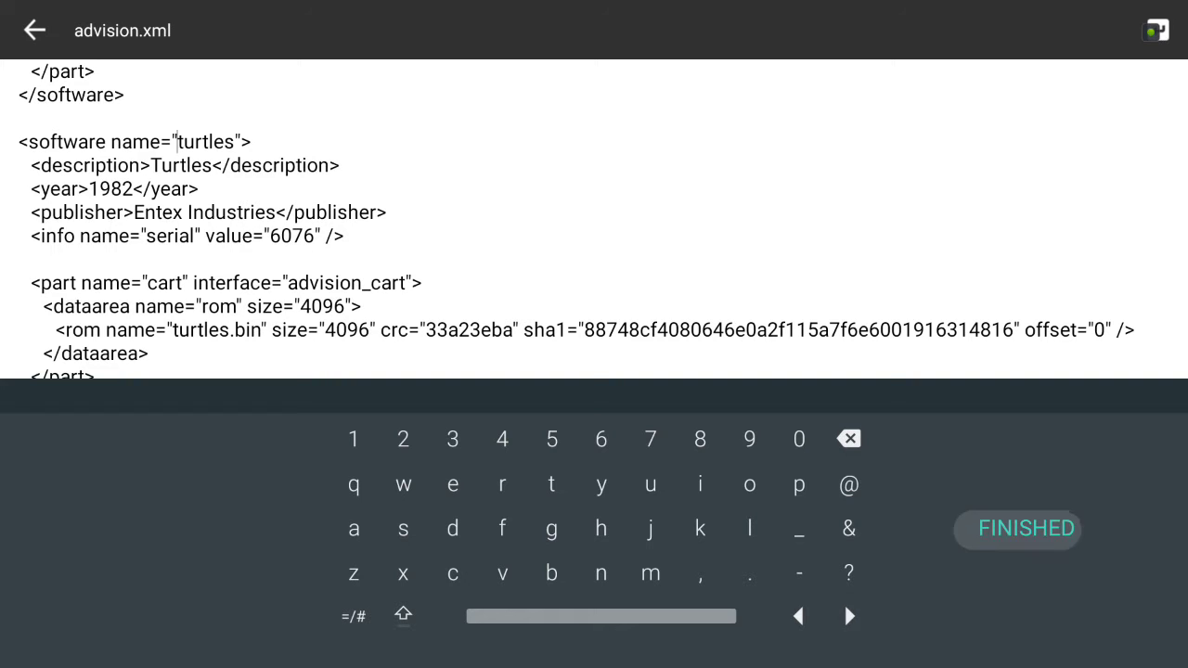
Step: Trace the turtles software name by moving the text cursor back and forth between its first and last letters
key(Left)
key(Return)
key(Return)
key(Return)
key(Return)
key(Return)
key(Return)
key(Return)
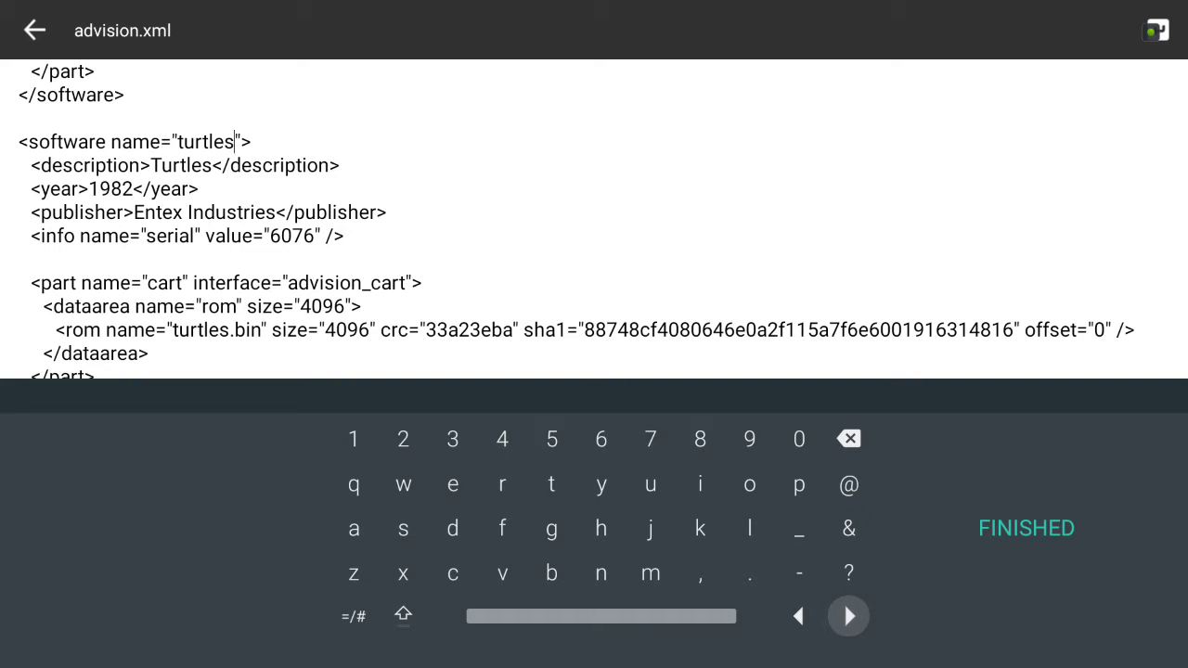
key(Left)
key(Return)
key(Return)
key(Return)
click(798, 616)
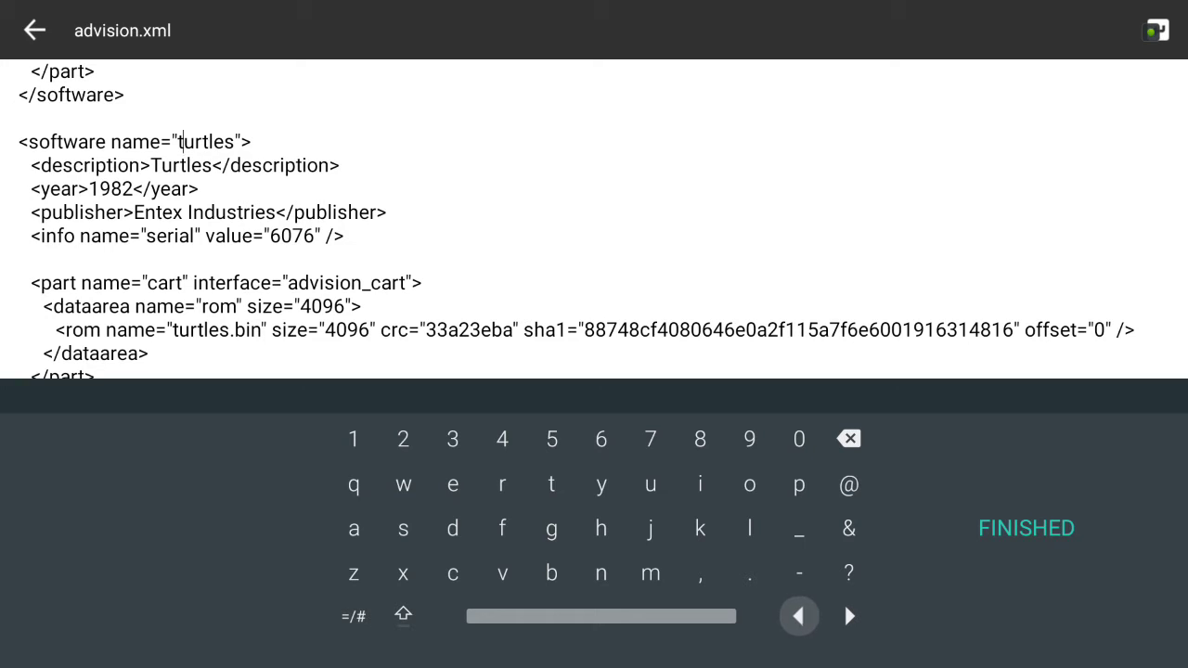
click(799, 616)
click(844, 602)
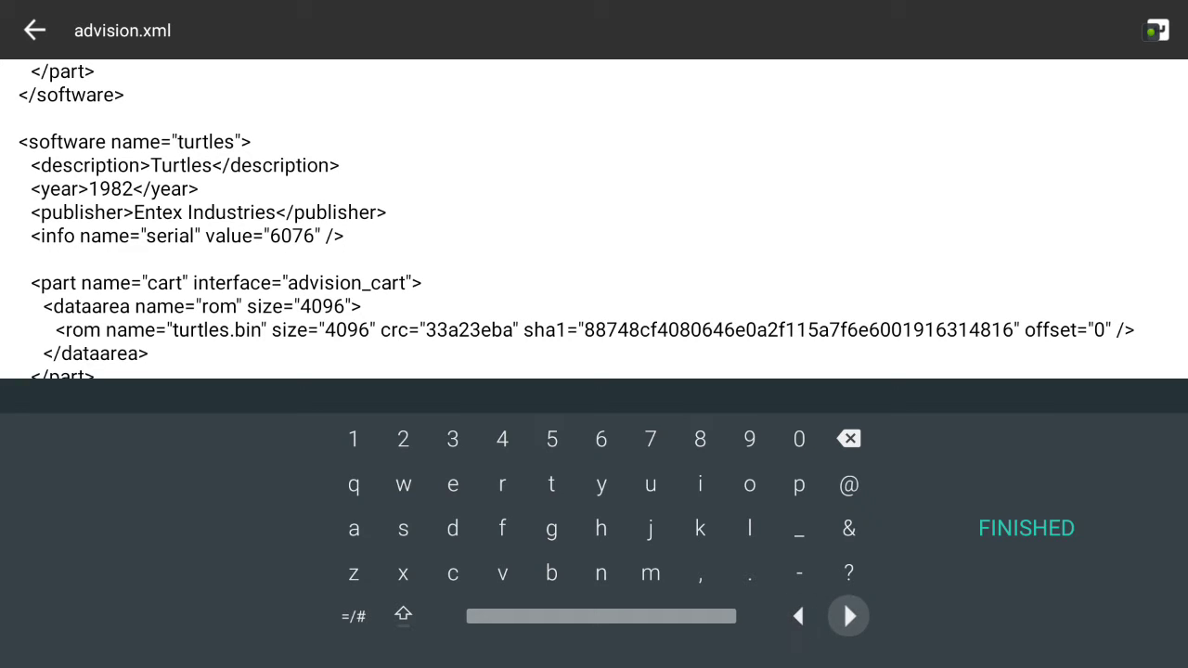
click(844, 602)
click(844, 603)
click(844, 602)
click(844, 602)
click(844, 603)
click(844, 603)
click(844, 603)
key(Left)
key(Return)
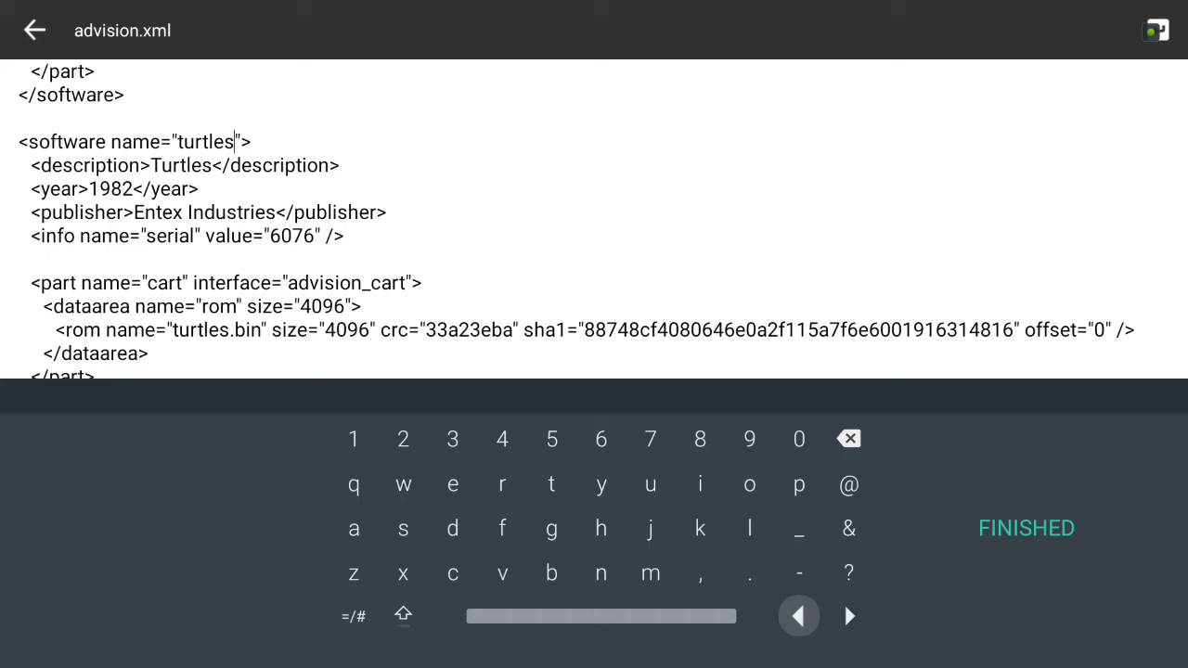
key(Right)
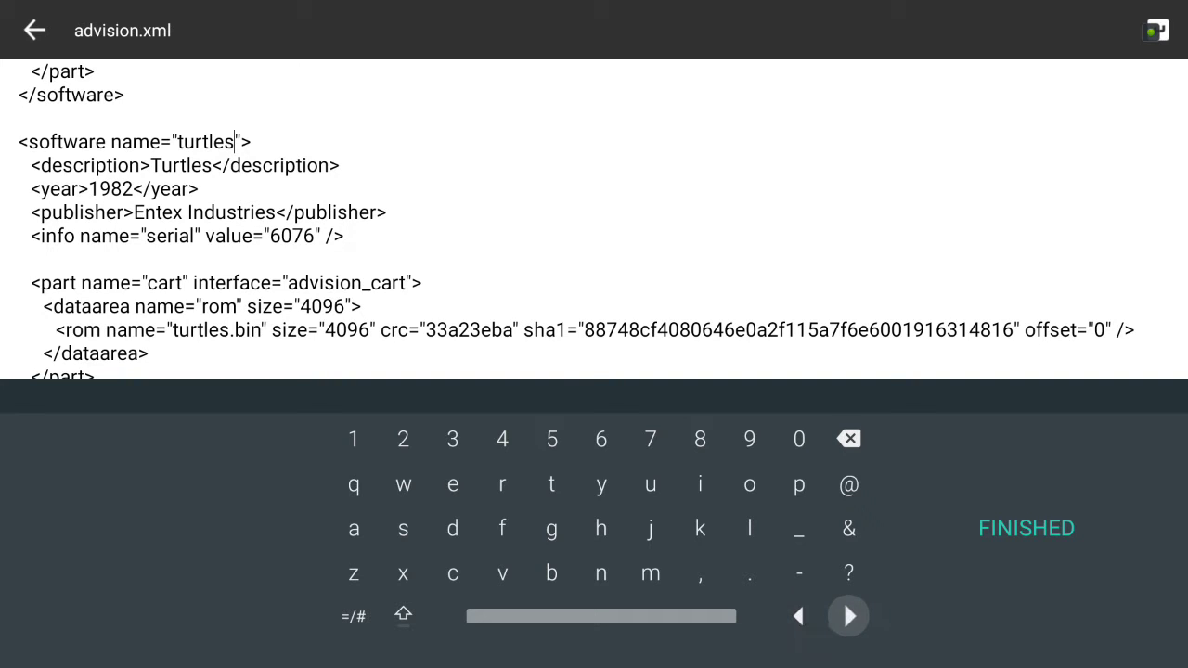
key(Left)
key(Return)
key(Return)
key(Return)
key(Return)
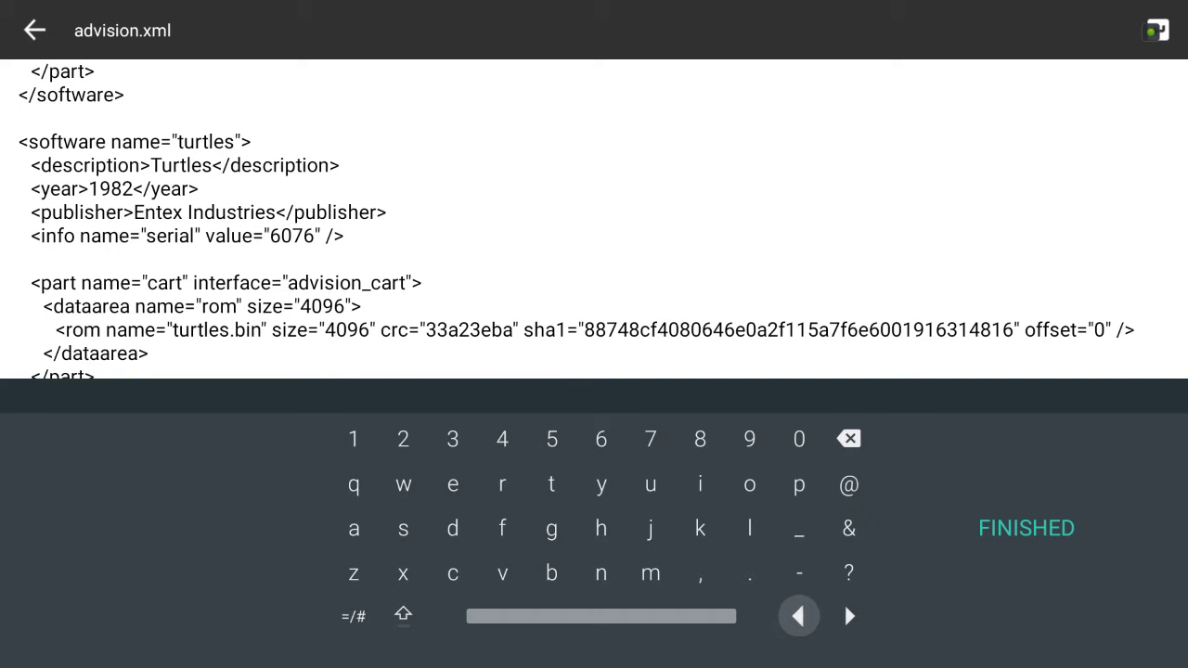
key(Return)
key(Return)
key(Return)
Step: Close advision.xml and go back up through the hash and mame folders to RetroArch's system folder
key(Escape)
key(Escape)
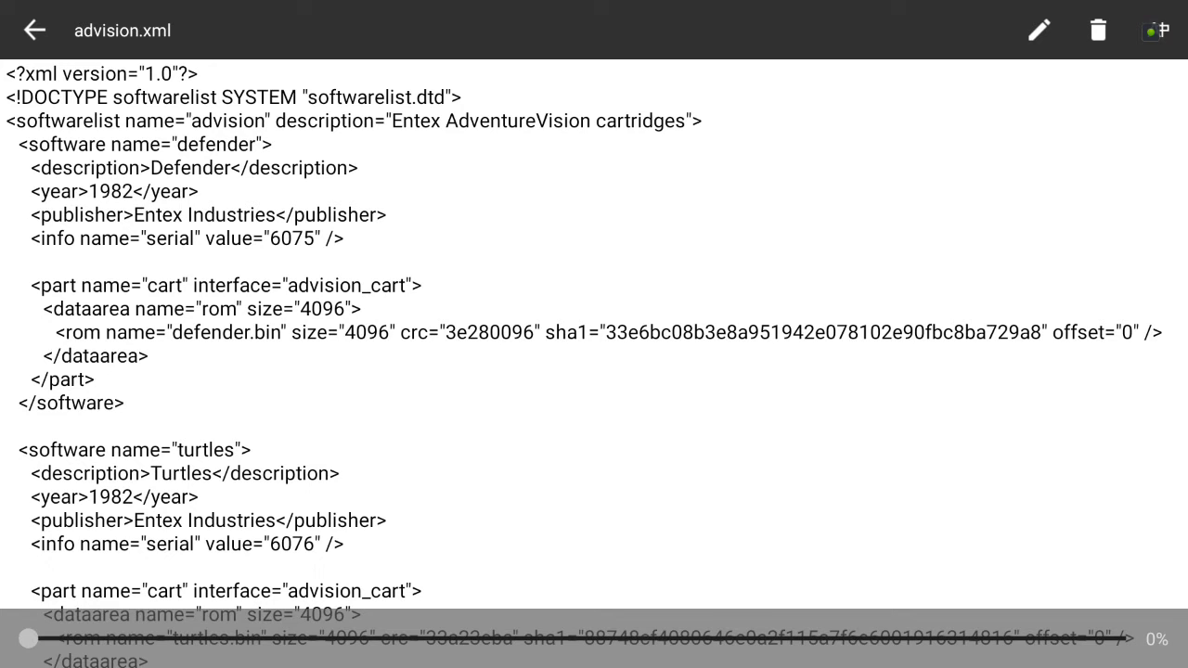
key(Escape)
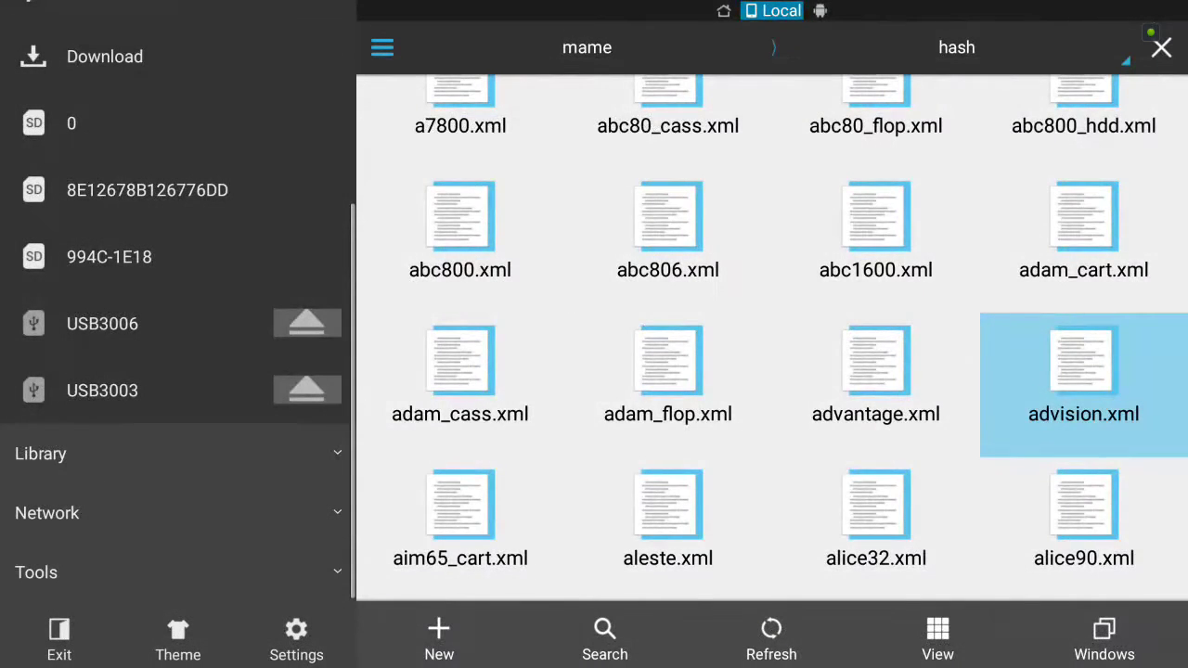
key(Escape)
key(Left)
key(Up)
key(Up)
key(Up)
key(Down)
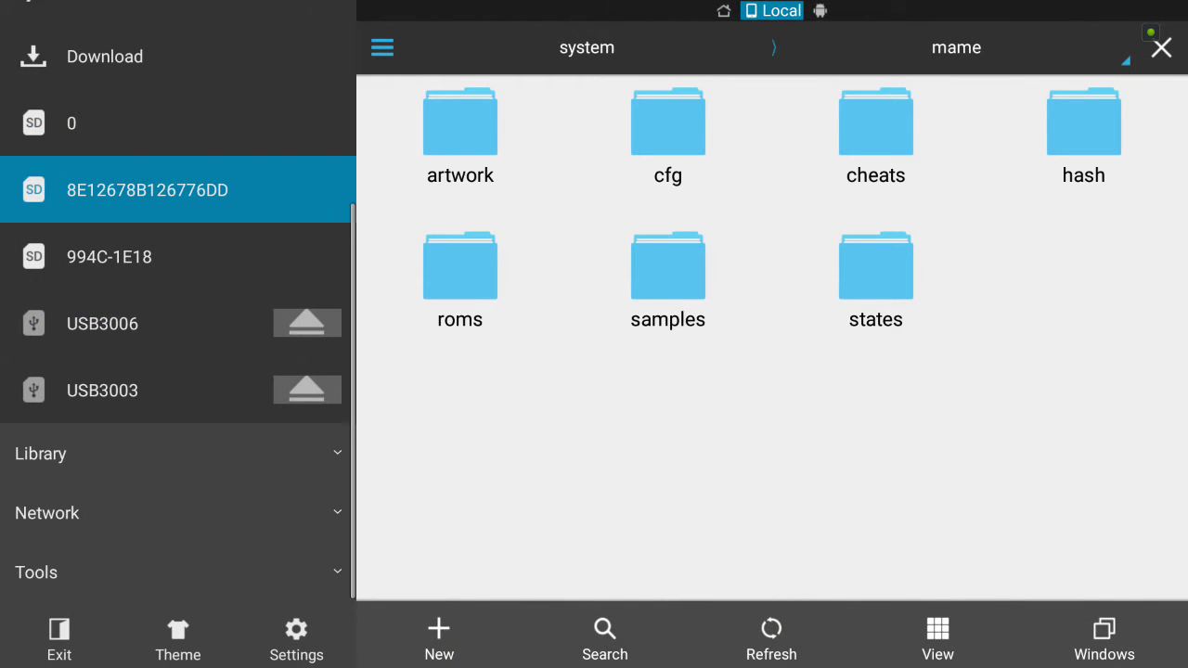
key(Right)
key(Down)
key(Escape)
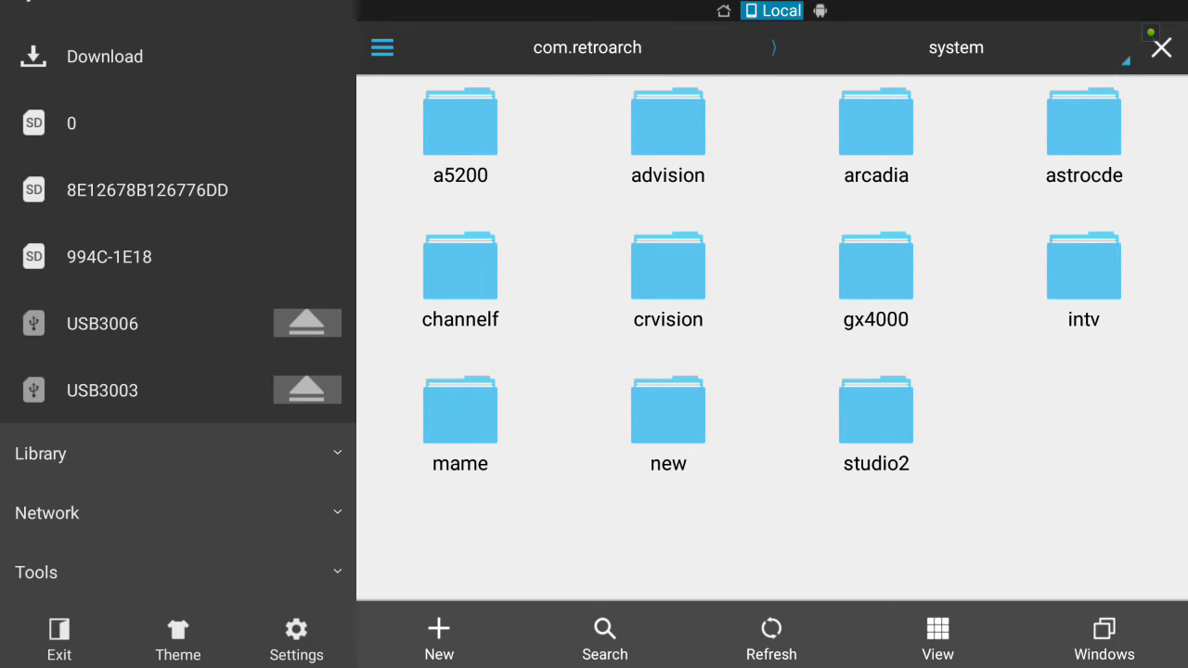
Step: Go up to the com.retroarch folder and reopen its system folder
key(Left)
key(Up)
key(Up)
key(Down)
key(Right)
key(Escape)
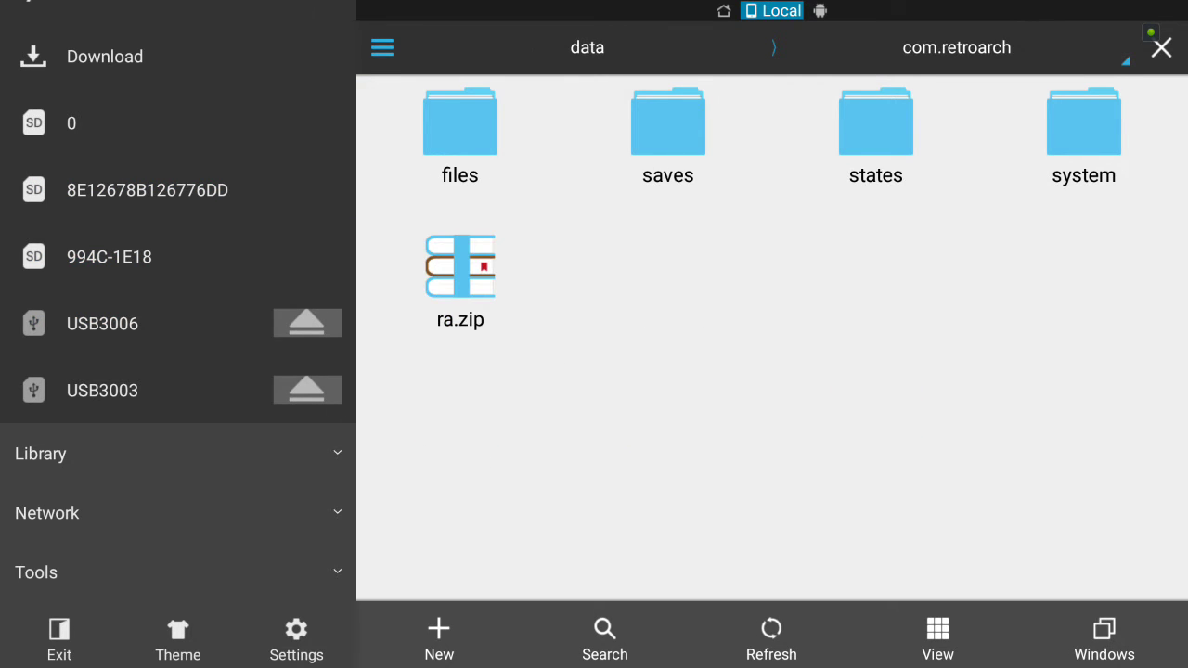
key(Left)
key(Up)
key(Up)
key(Right)
key(Right)
key(Right)
key(Right)
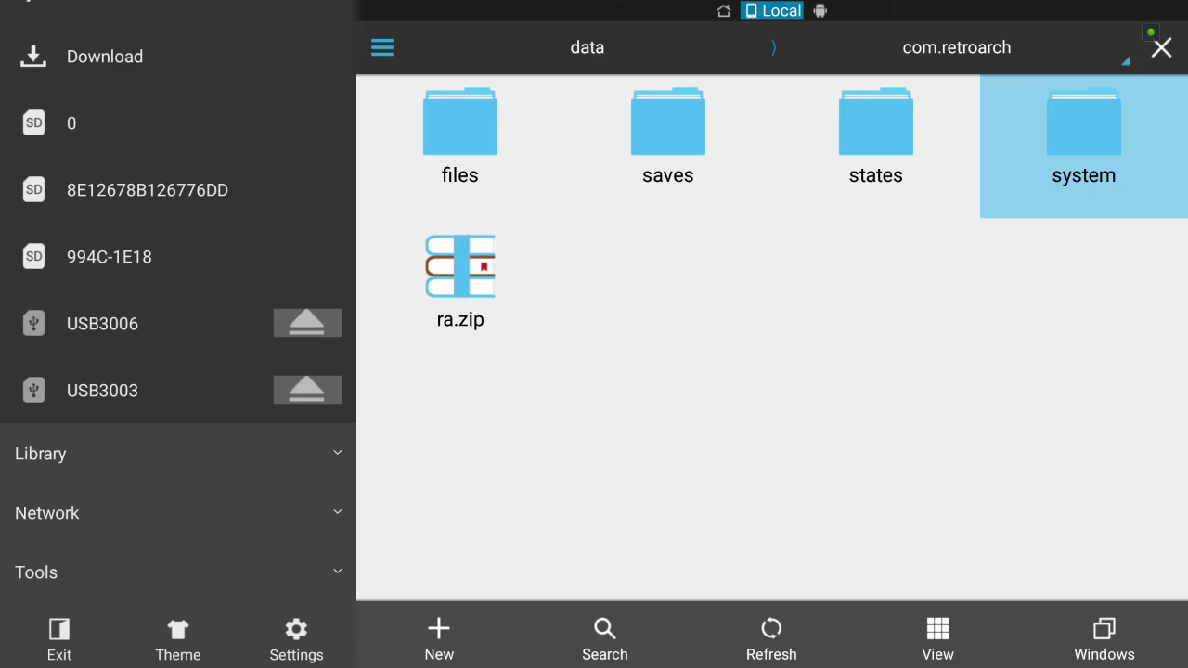
key(Left)
key(Right)
key(Return)
Step: Open the advision folder inside the system folder
key(Left)
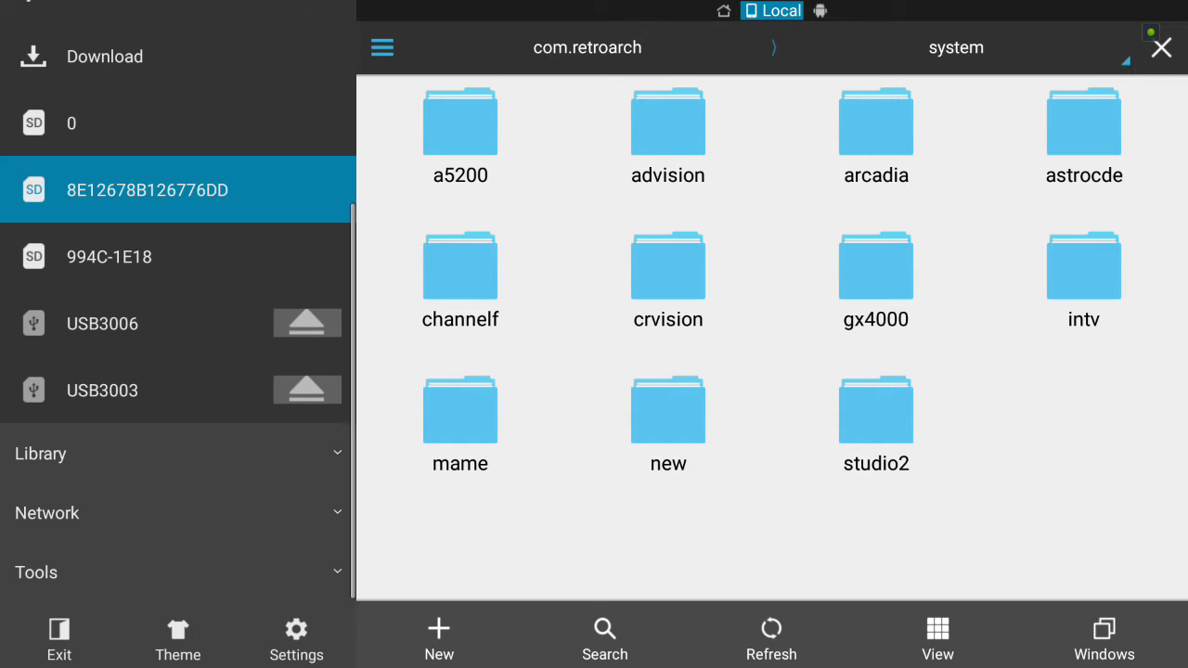
key(Right)
key(Down)
key(Up)
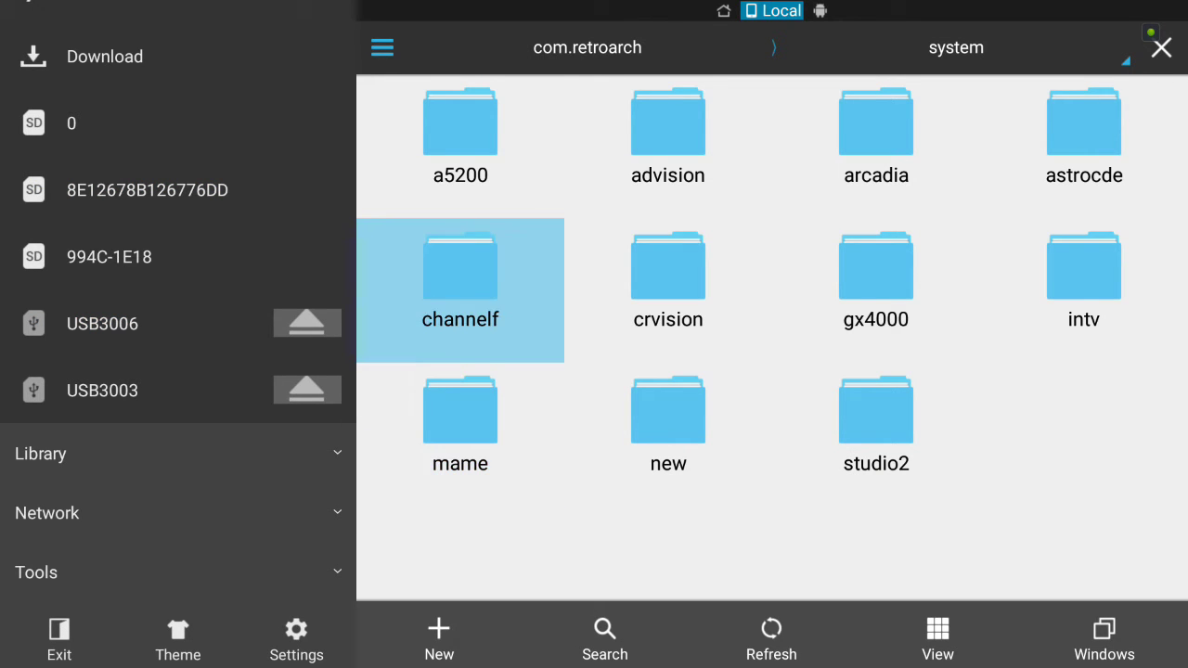
key(Up)
key(Right)
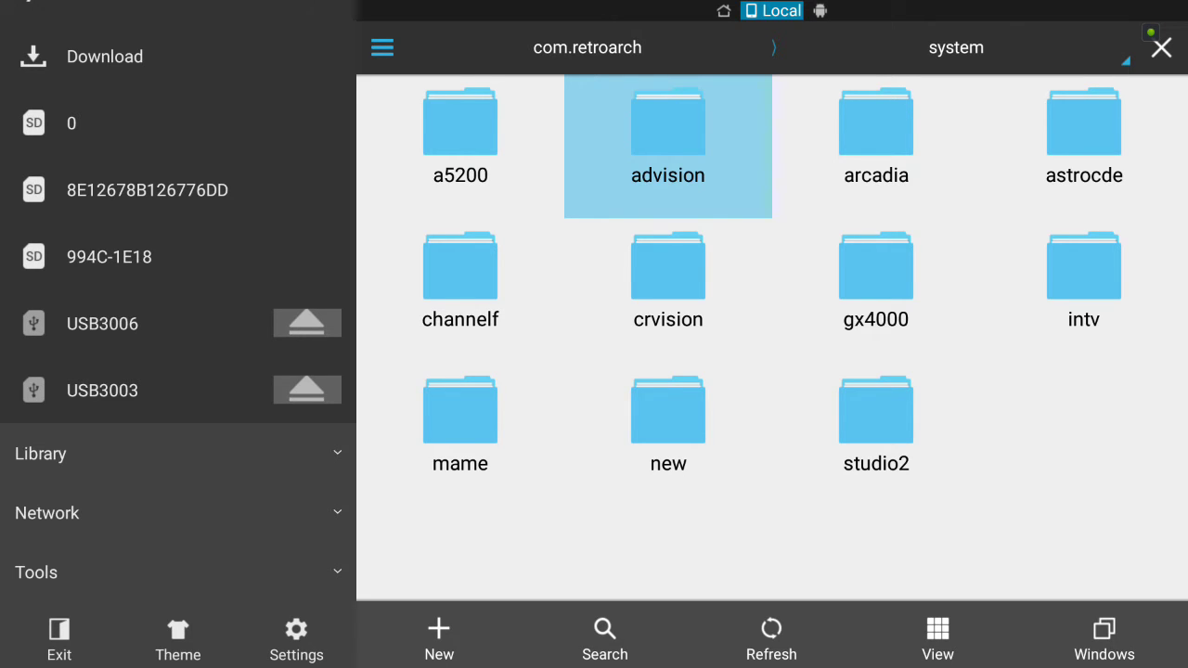
key(Return)
Step: Look through the advision subfolder and the game zip files in the advision folder
key(Left)
key(Left)
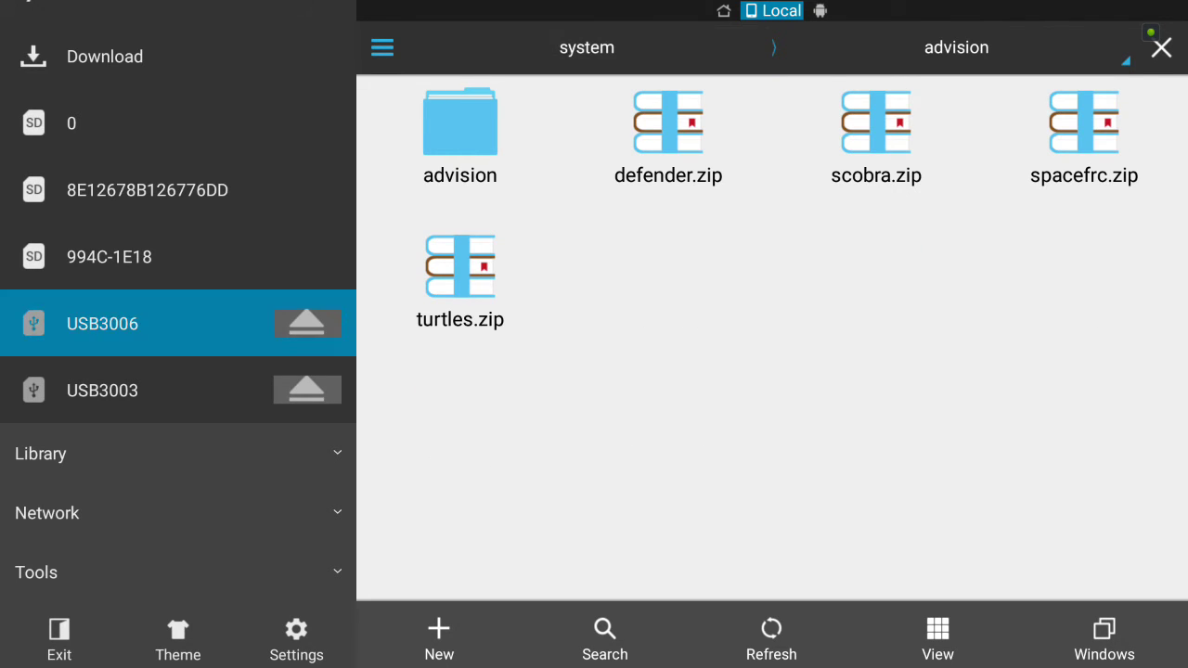
key(Right)
key(Left)
key(Up)
key(Up)
key(Right)
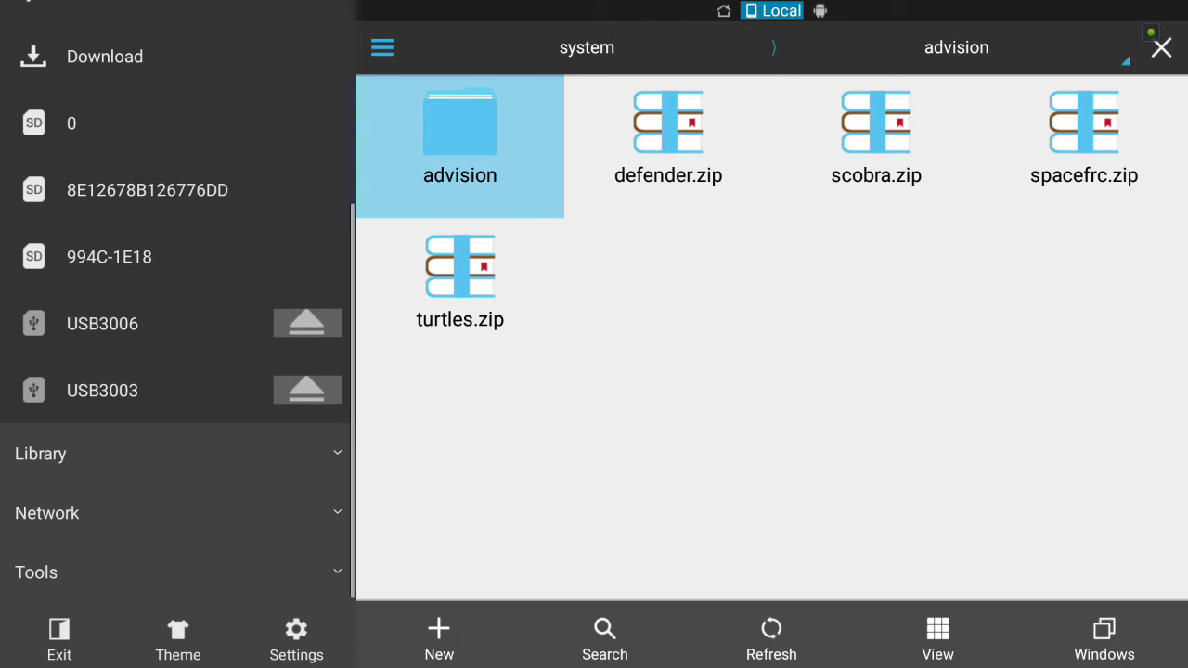
key(Right)
key(Down)
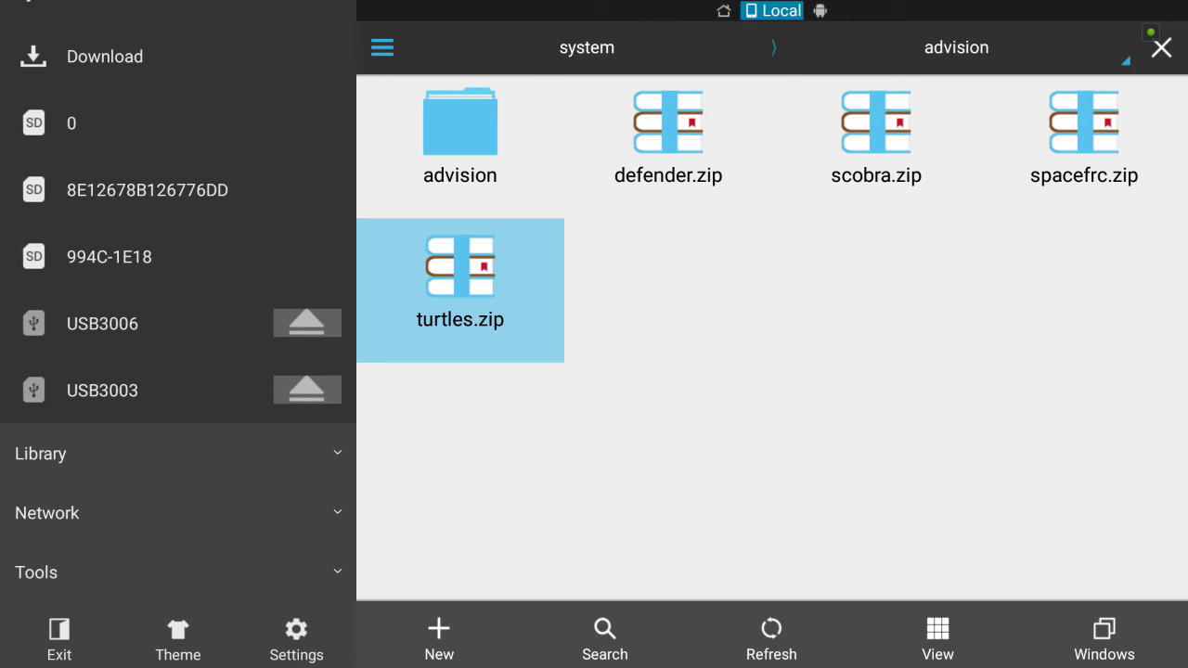
key(Up)
key(Right)
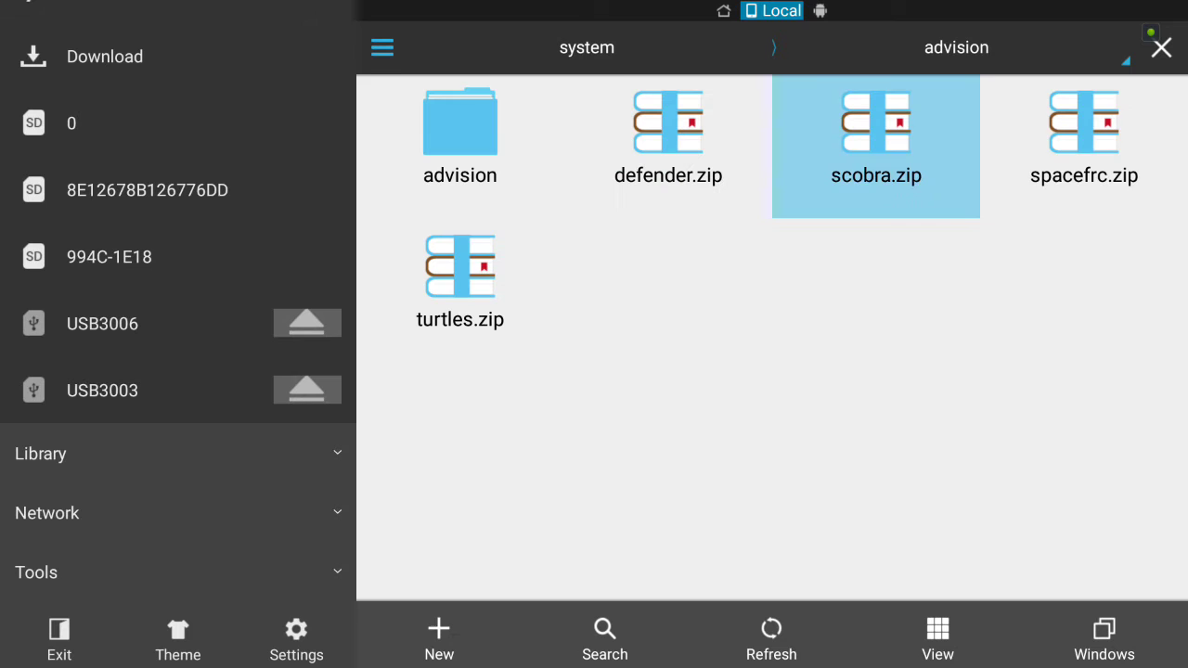
key(Right)
key(Left)
key(Left)
key(Down)
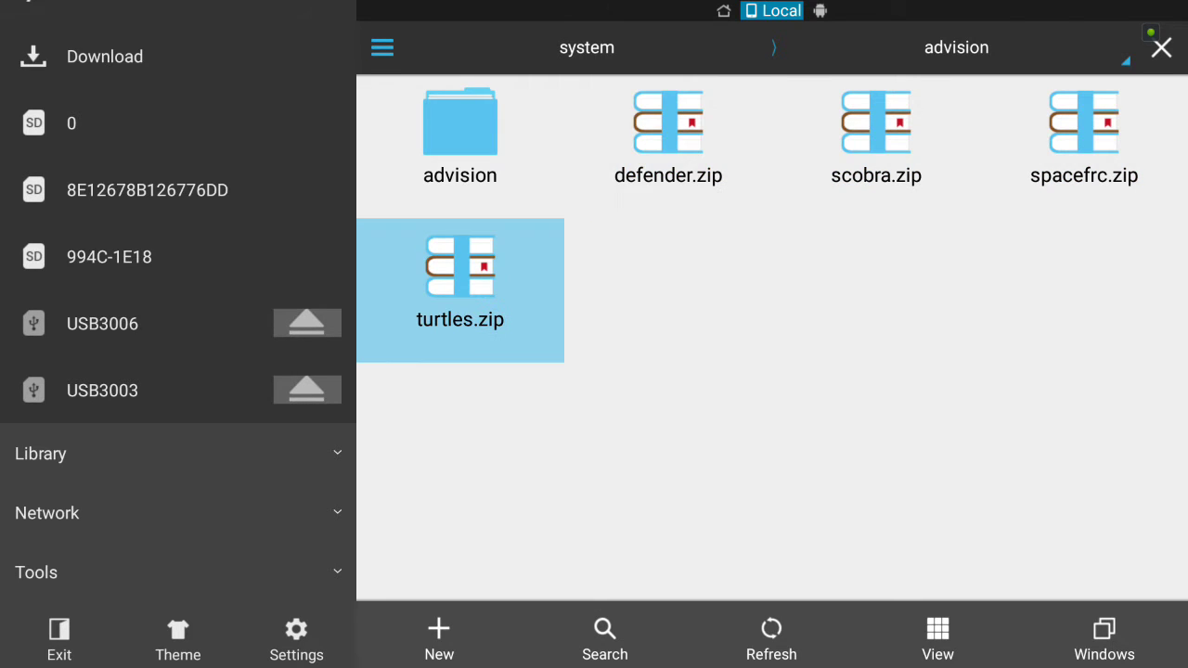
Step: Open turtles.zip with ES Zip Viewer to inspect its contents
key(Up)
key(Right)
key(Left)
key(Down)
key(Return)
key(Down)
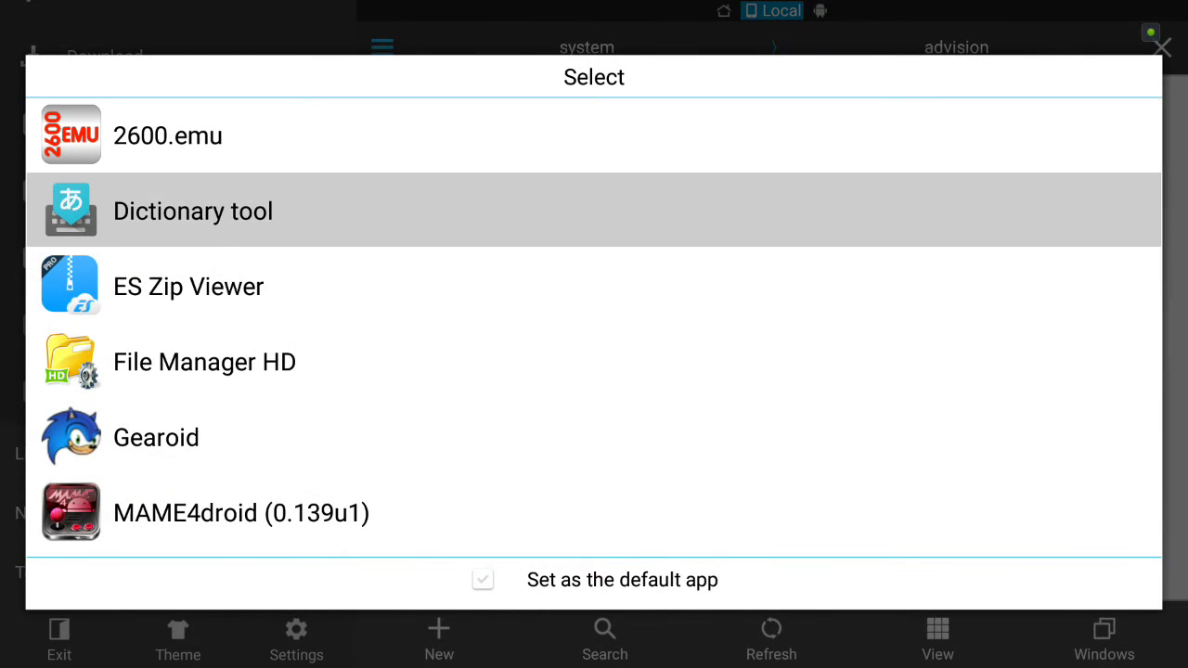
key(Down)
key(Return)
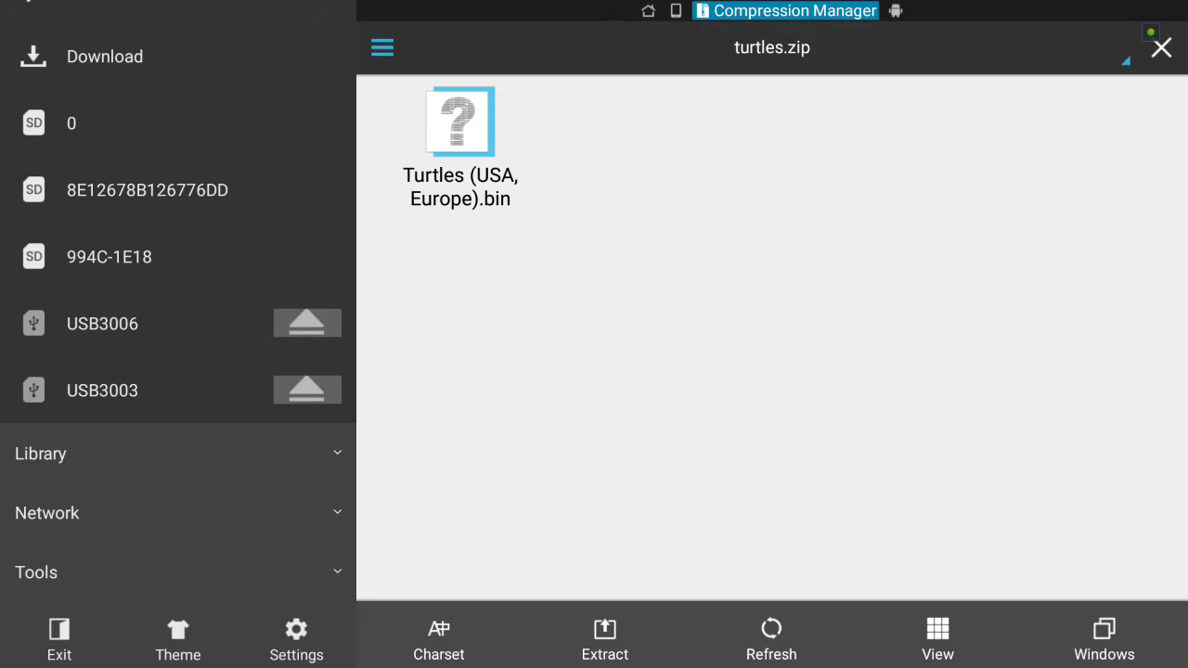
Step: Return to the advision folder and review the names of the defender, scobra and turtles zip files
key(Escape)
key(Up)
key(Right)
key(Right)
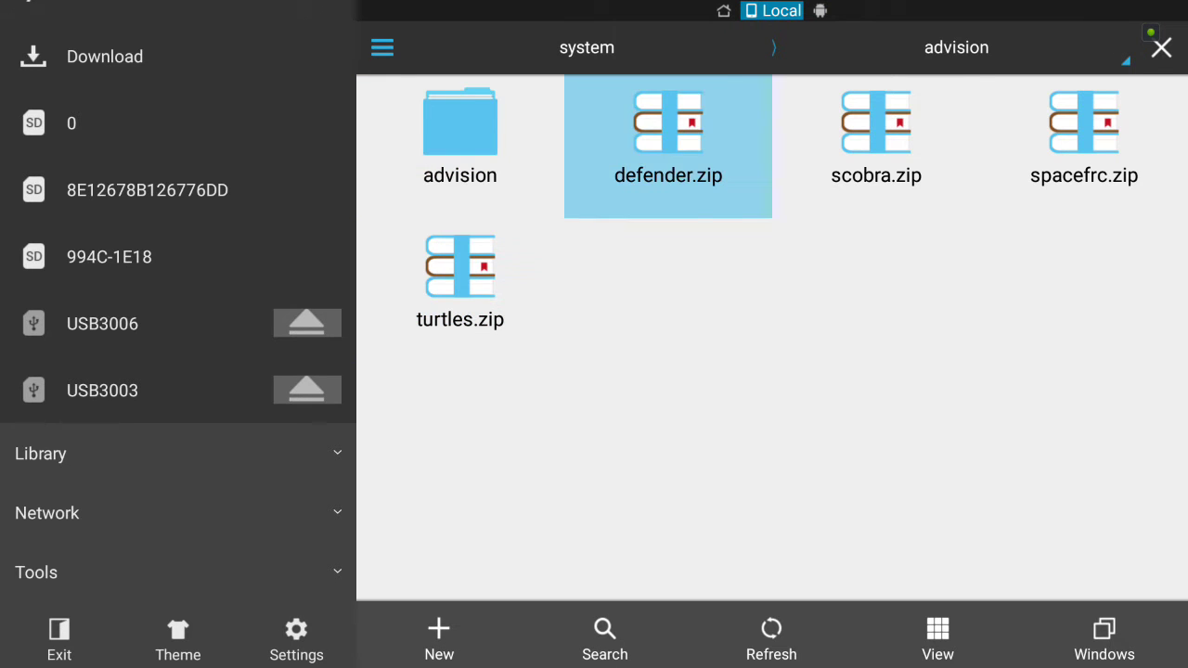
key(Right)
key(Left)
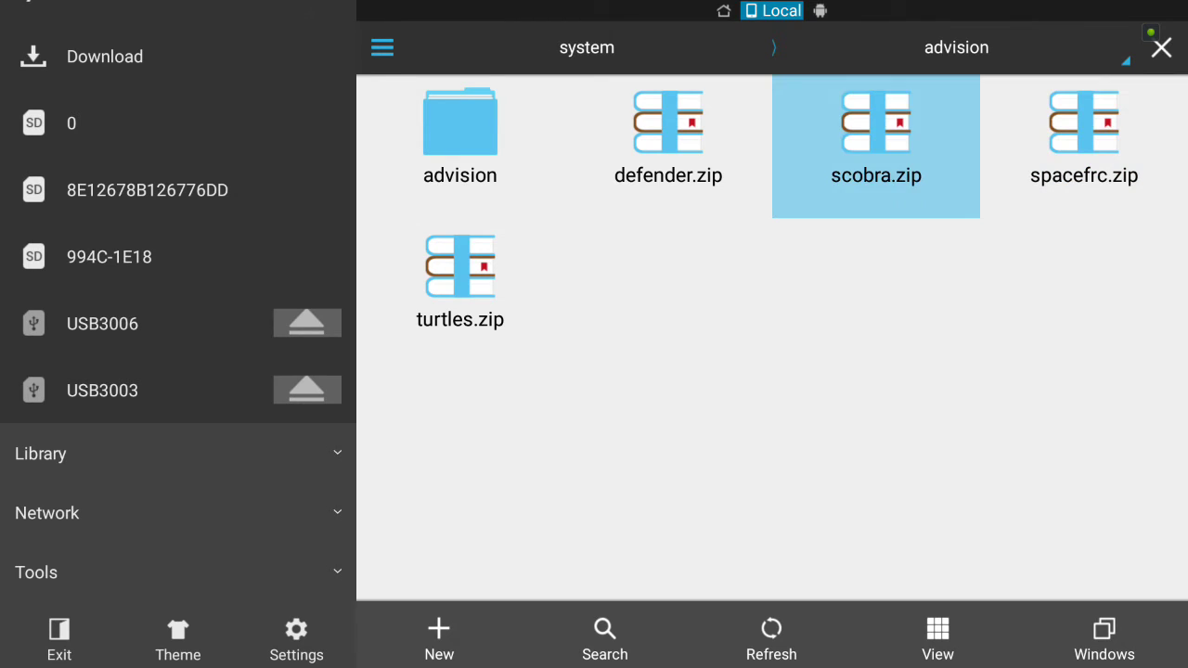
key(Left)
key(Left)
key(Down)
key(Right)
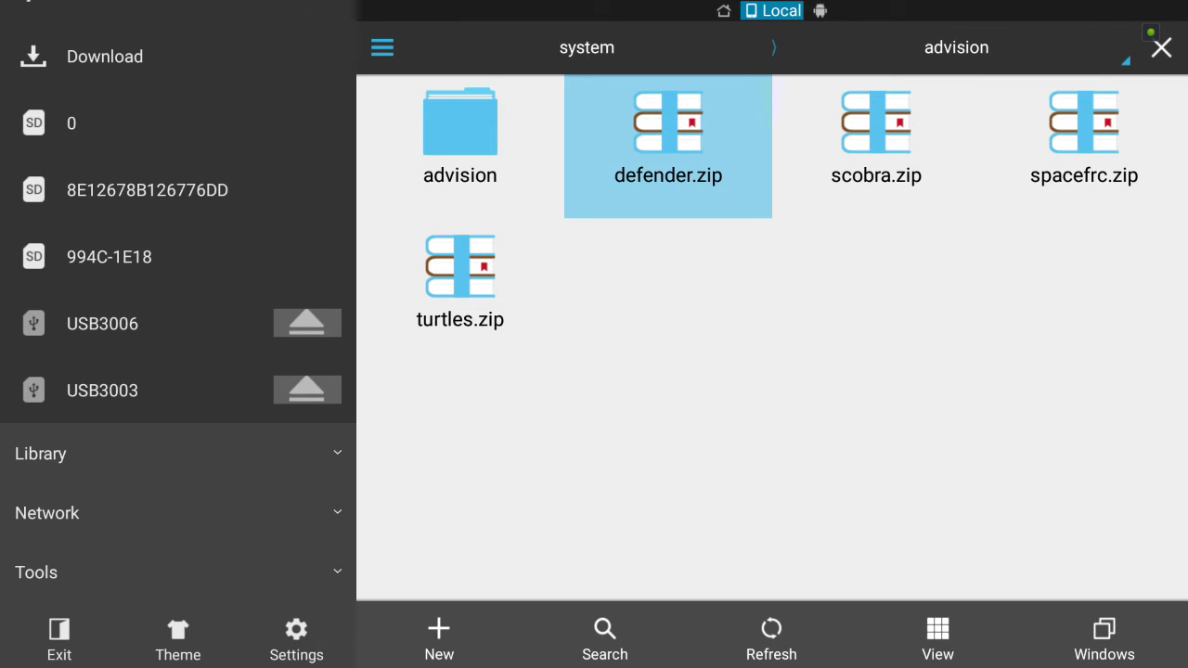
key(Right)
key(Right)
key(Left)
key(Left)
key(Down)
key(Up)
key(Down)
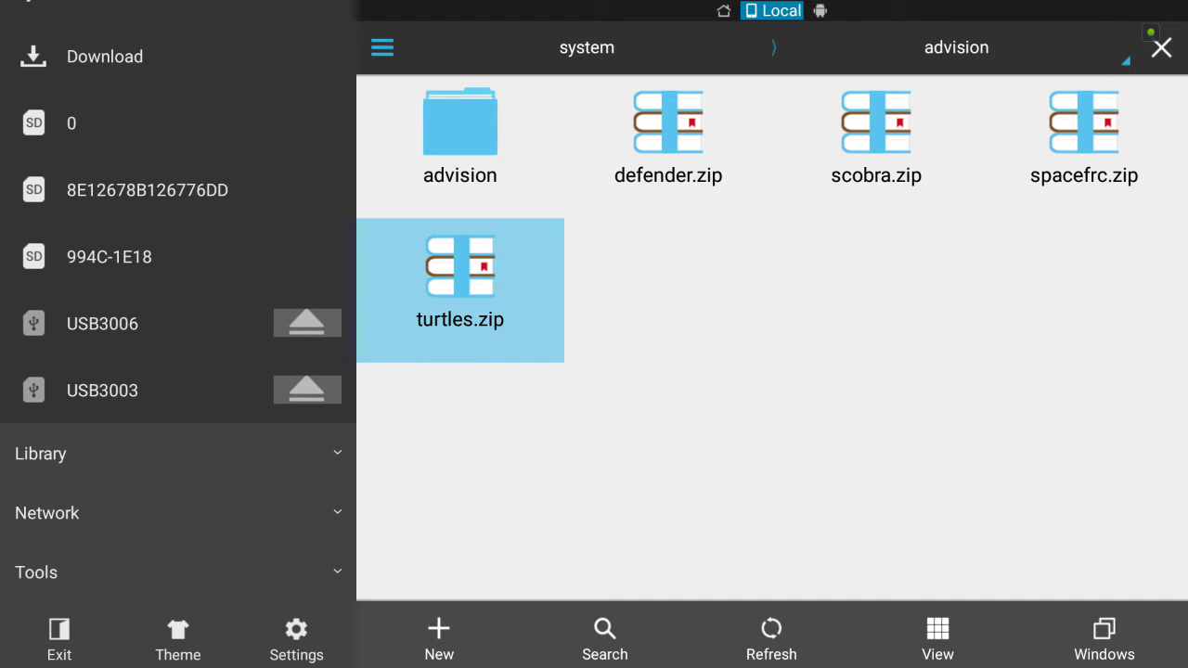
Step: Leave the advision folder, go up to com.retroarch and enter the system folder again
key(Escape)
key(Left)
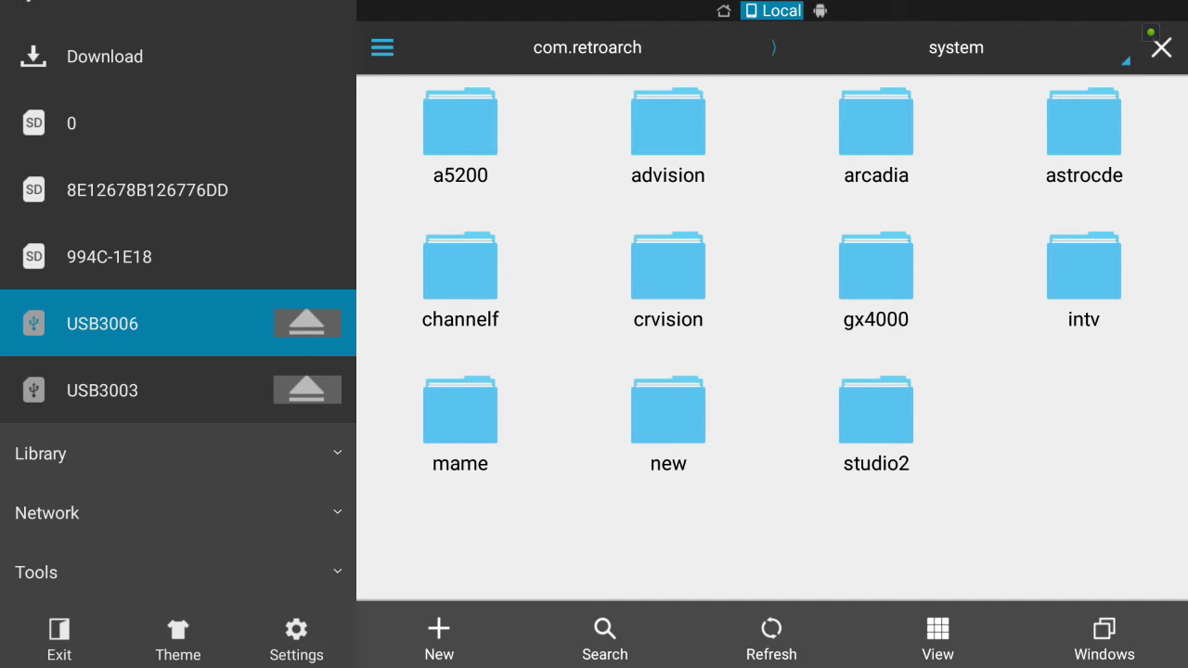
key(Escape)
key(Up)
key(Up)
key(Up)
key(Right)
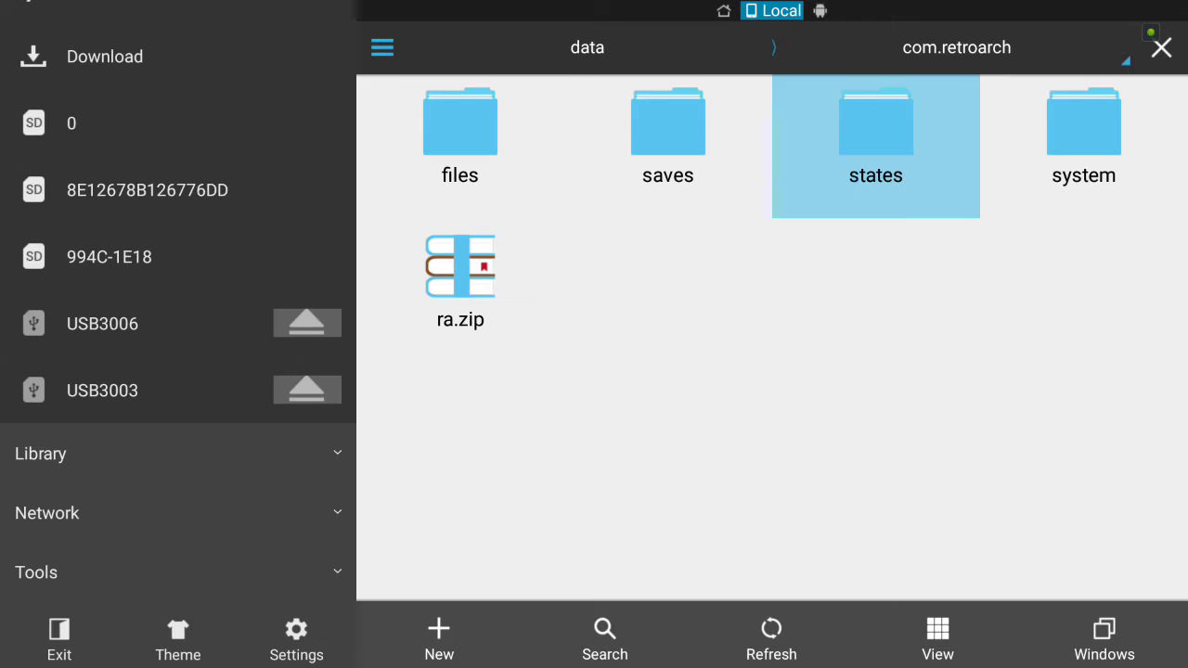
key(Right)
key(Return)
Step: Highlight the advision folder among the console folders in the system folder
key(Left)
key(Up)
key(Up)
key(Up)
key(Right)
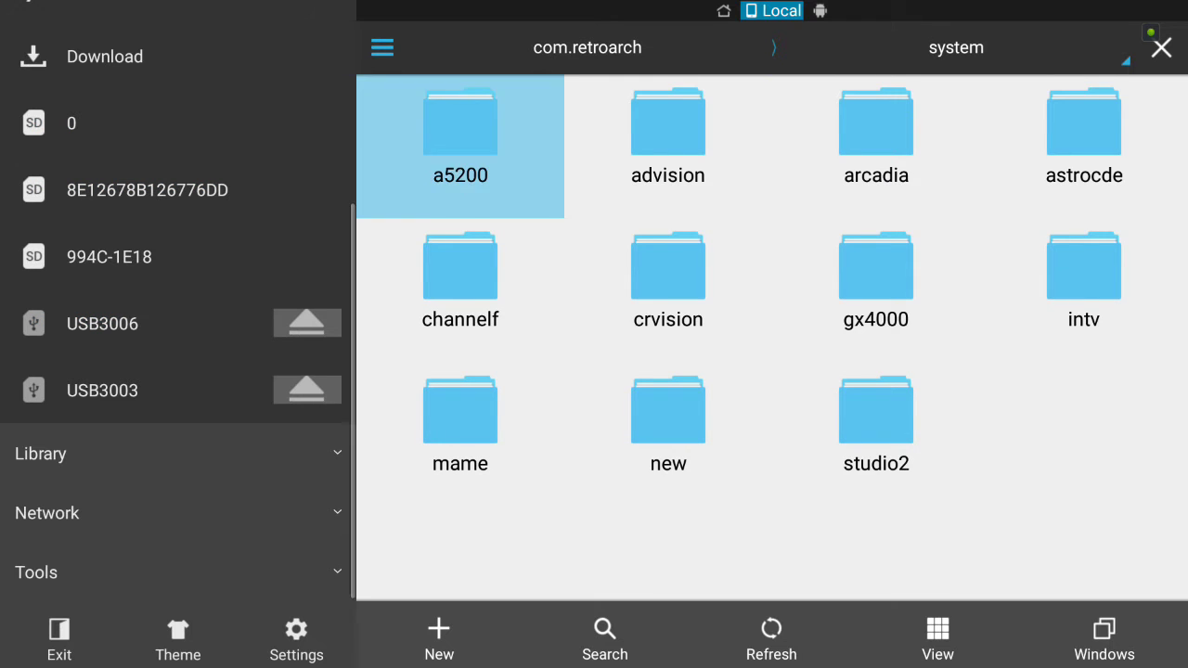
key(Down)
key(Down)
key(Up)
key(Up)
key(Right)
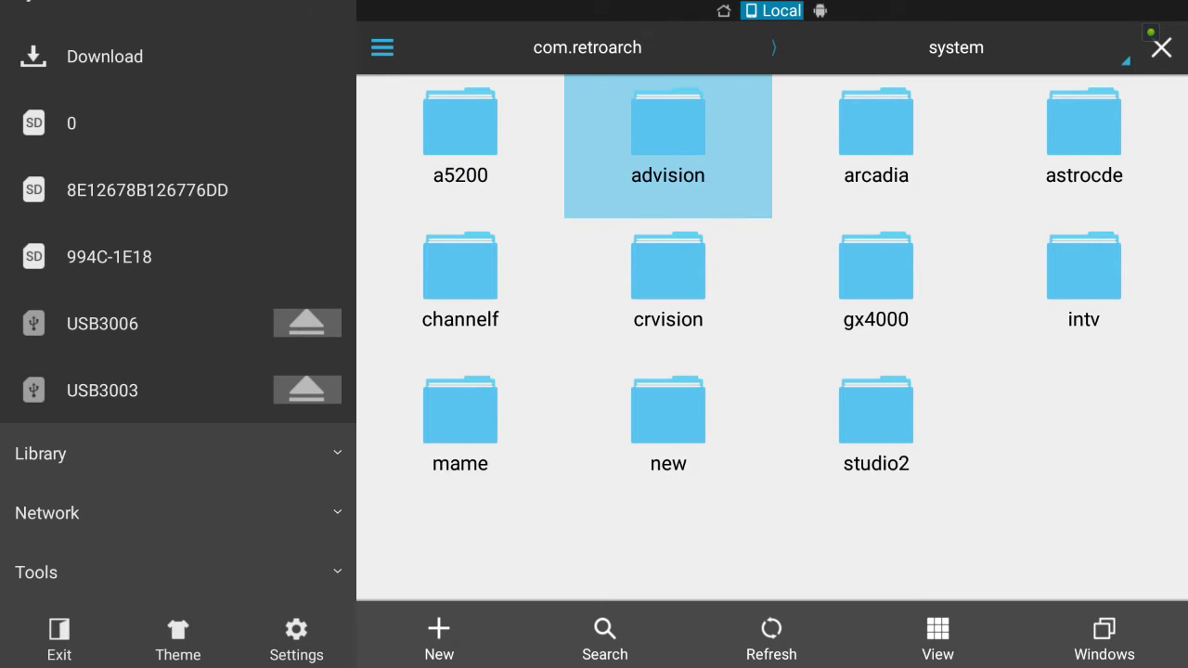
Step: Open the advision folder in system and review its defender, scobra, spacefrc and turtles zip files
key(Return)
key(Left)
key(Up)
key(Up)
key(Up)
key(Right)
key(Right)
key(Right)
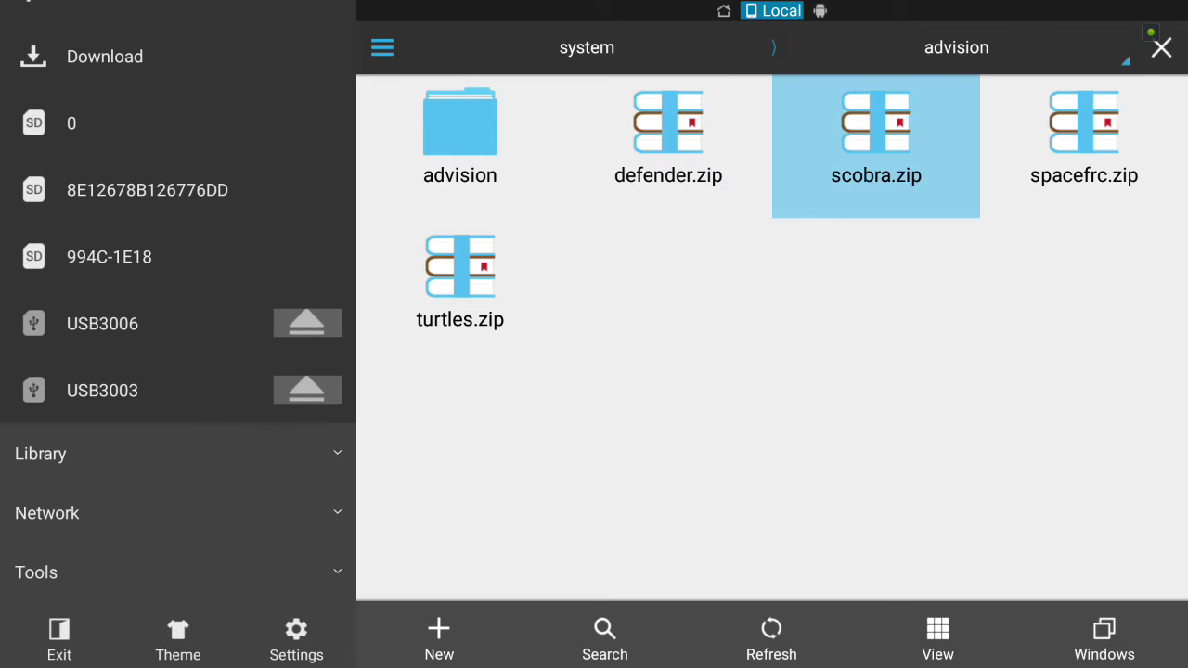
key(Left)
key(Down)
key(Up)
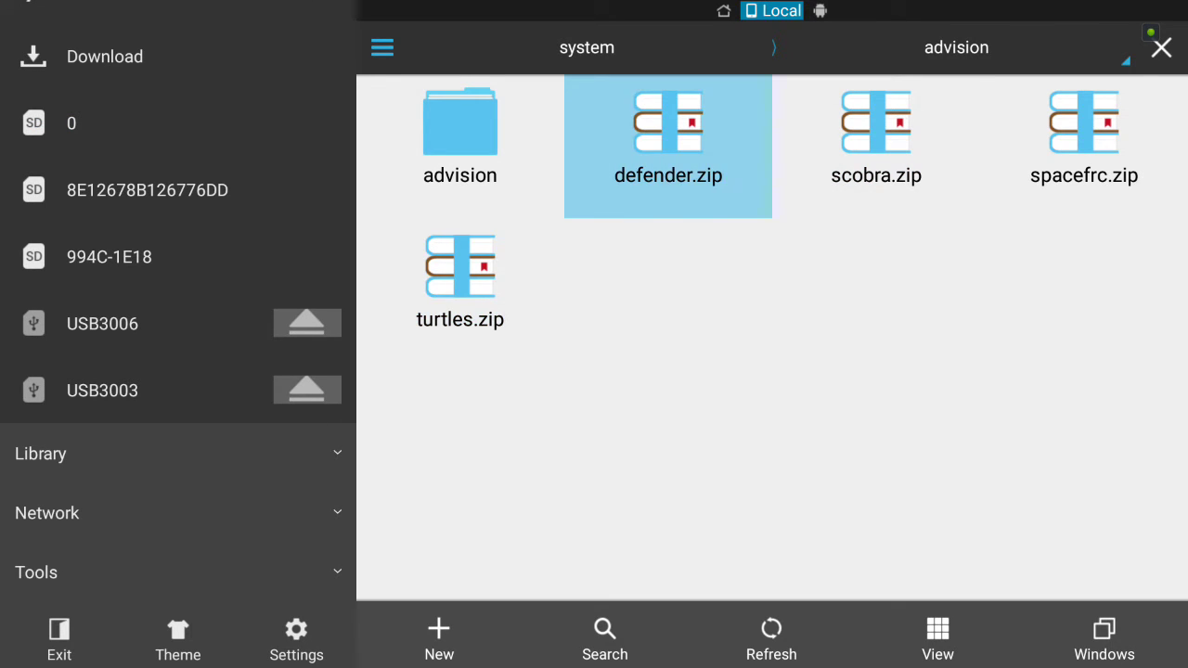
key(Down)
key(Up)
key(Right)
key(Right)
key(Left)
key(Left)
key(Left)
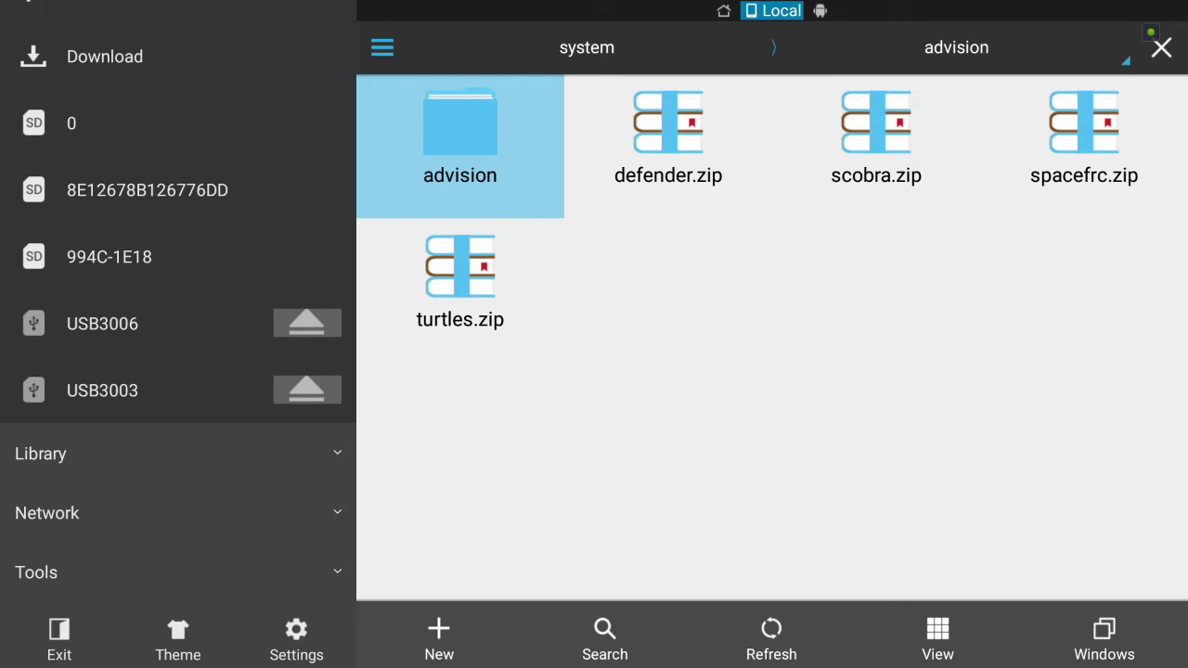
Step: Enter the nested advision folder and examine the names of the loose .u5 and .u8 files beside advision.zip
key(Return)
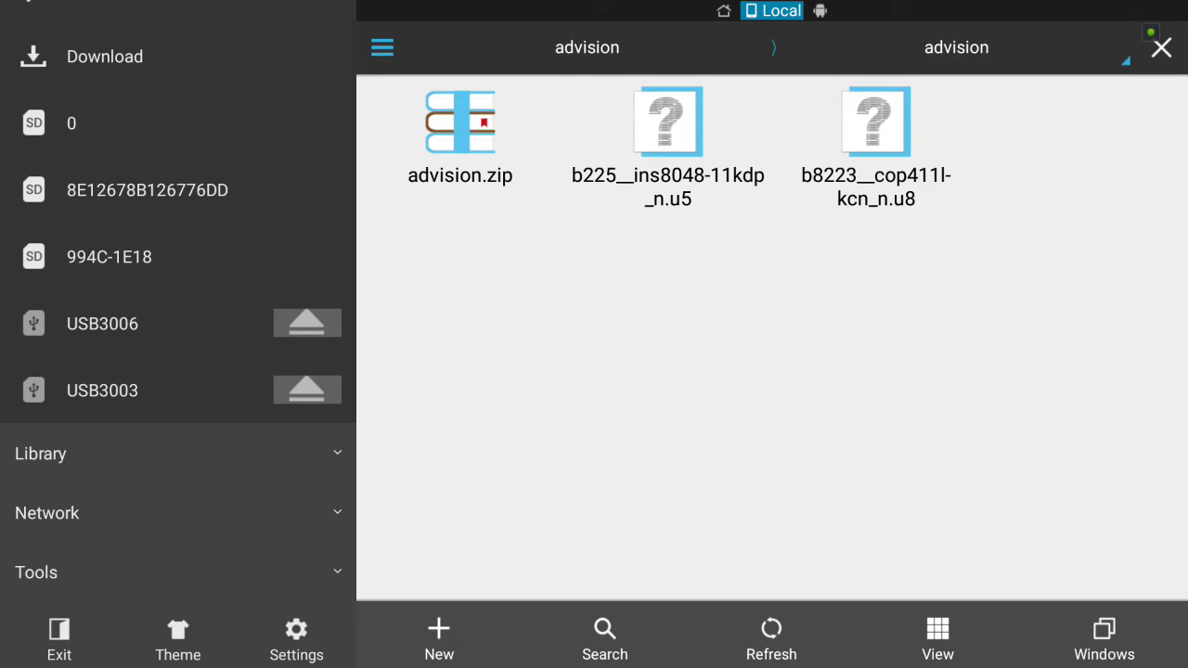
key(Left)
key(Right)
key(Right)
key(Right)
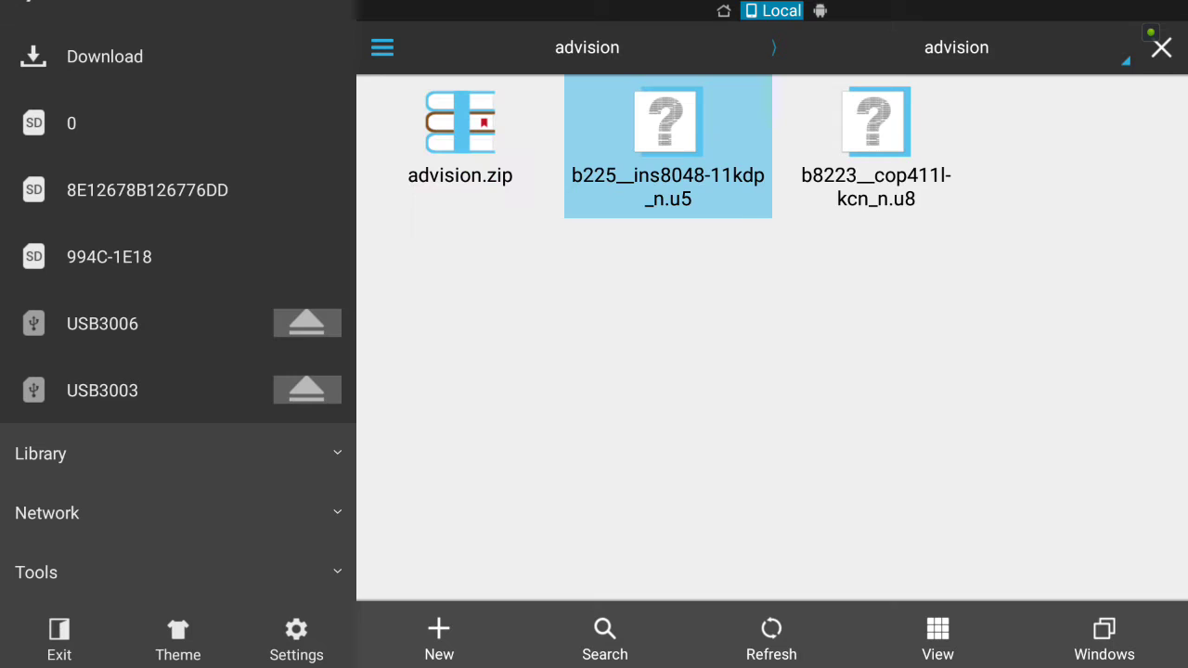
key(Left)
key(Right)
key(Left)
key(Right)
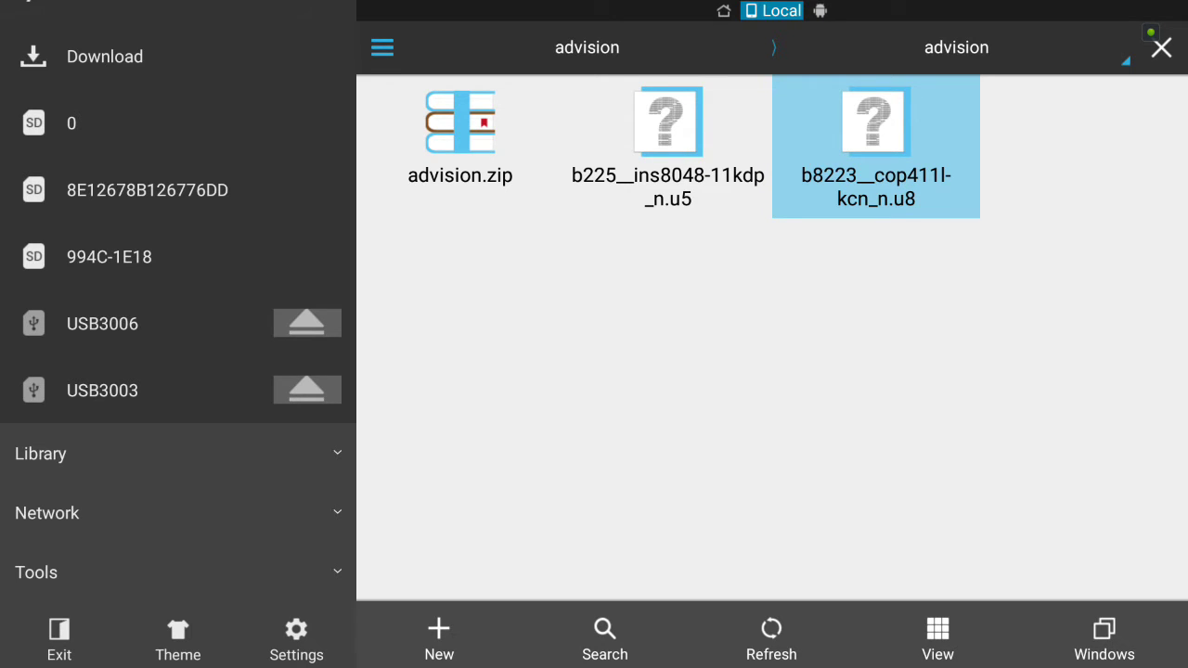
key(Left)
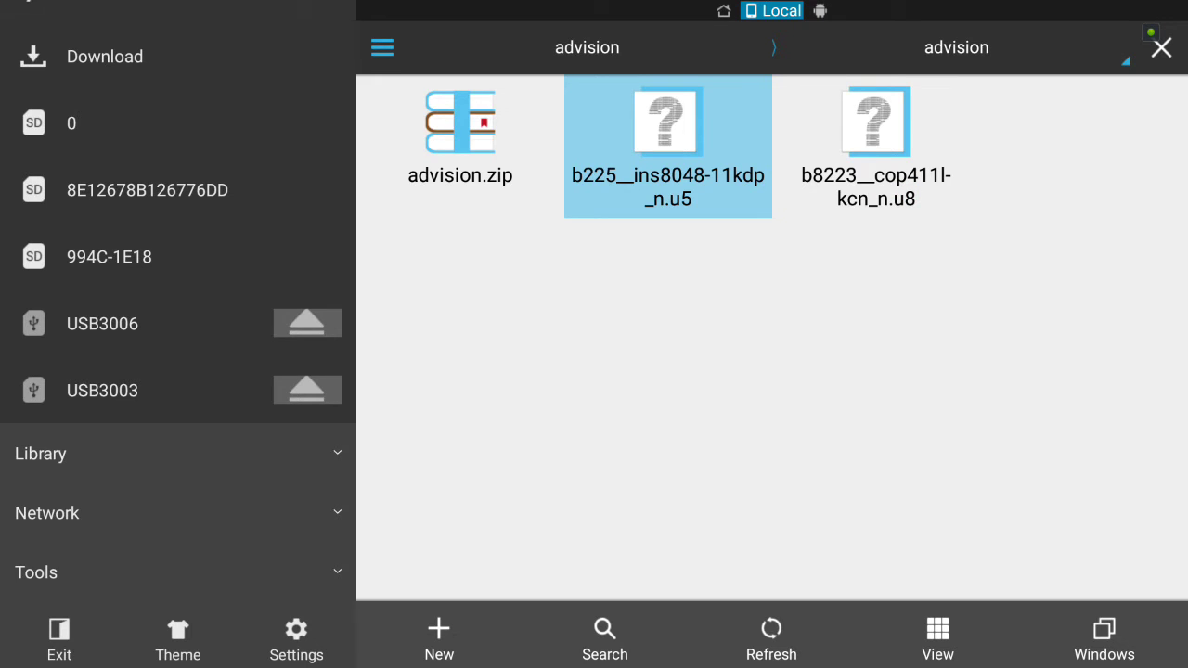
key(Right)
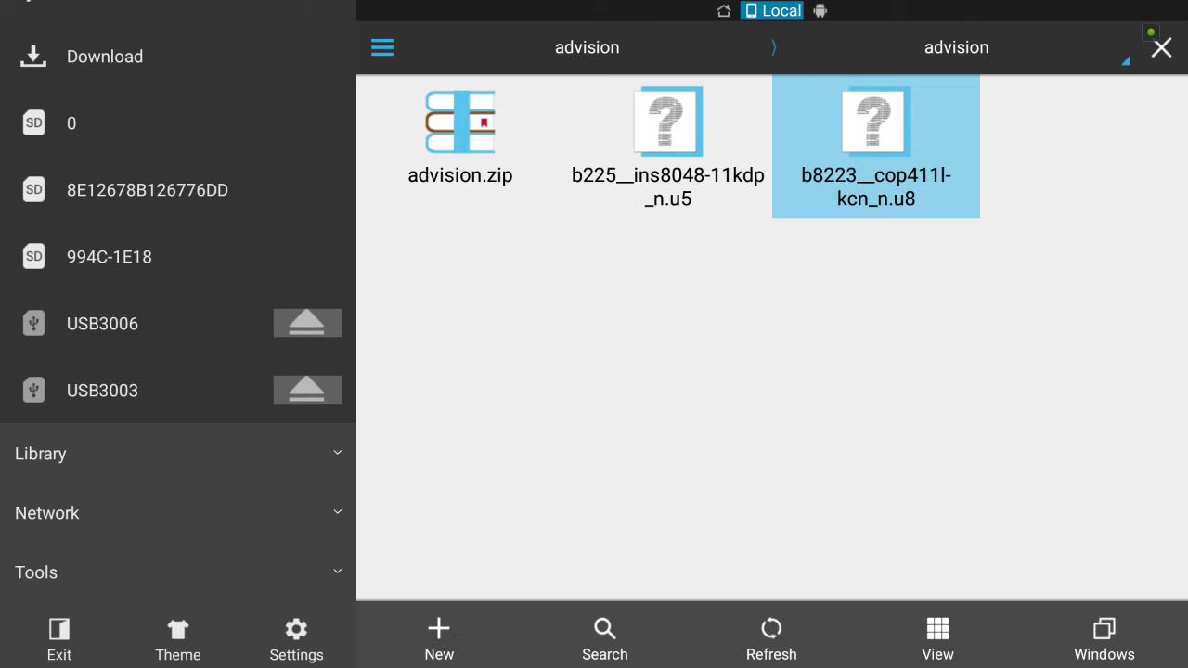
key(Left)
key(Right)
Step: Open advision.zip with ES Zip Viewer to inspect its contents
key(Left)
key(Left)
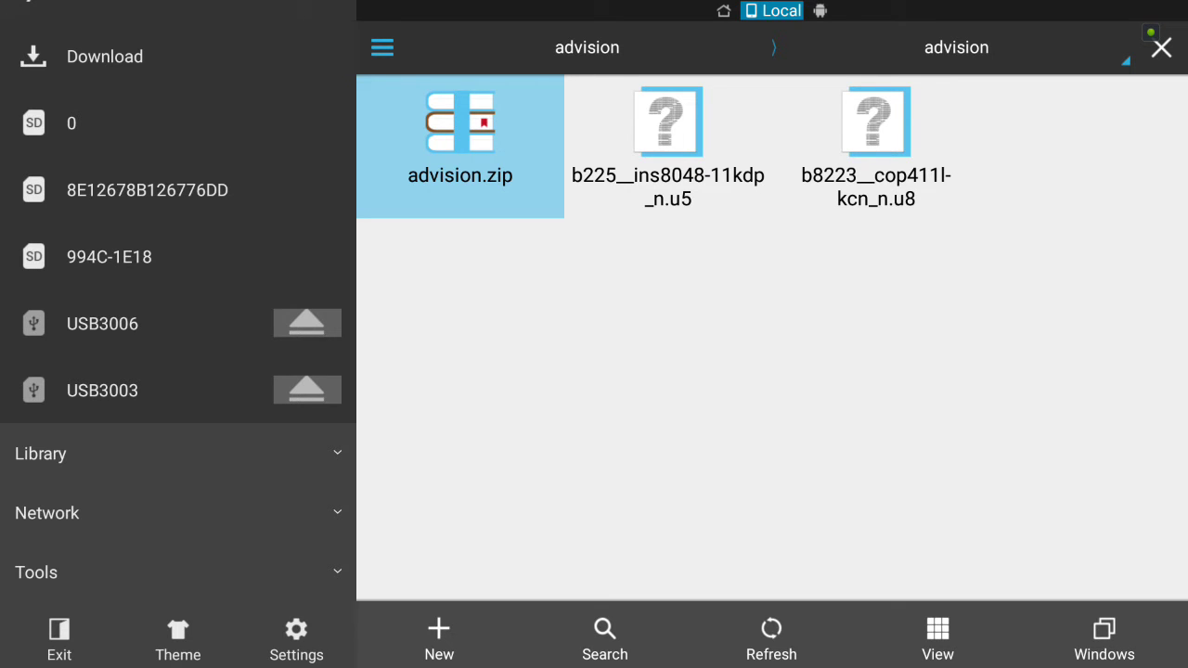
key(Return)
key(Down)
key(Down)
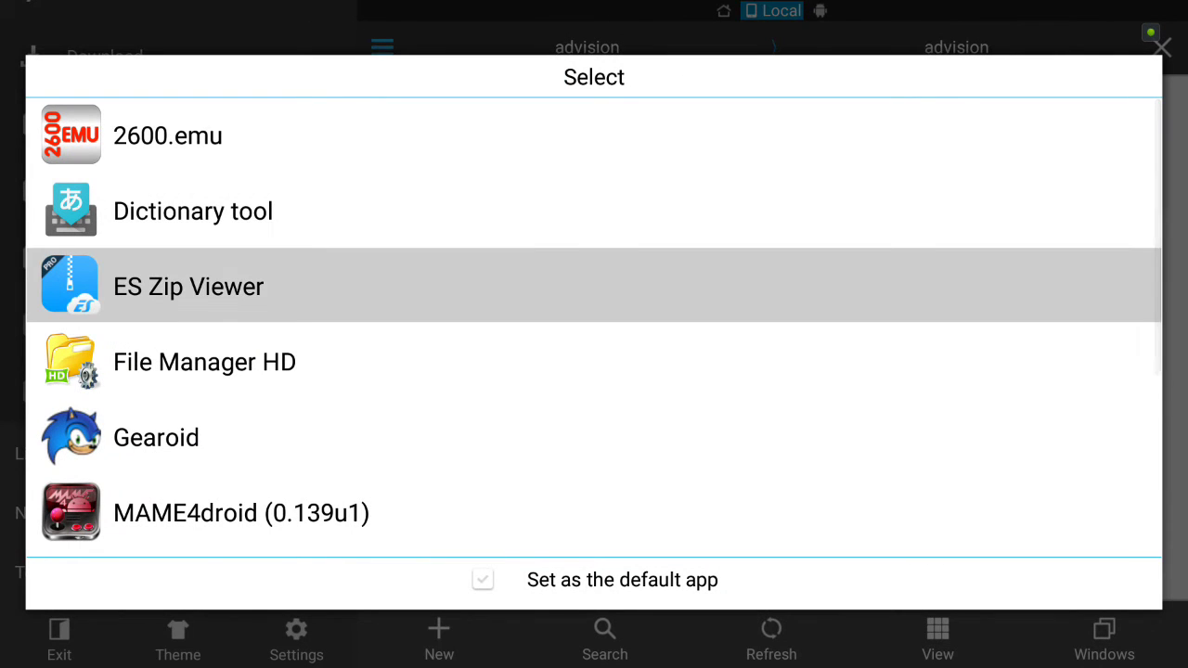
key(Return)
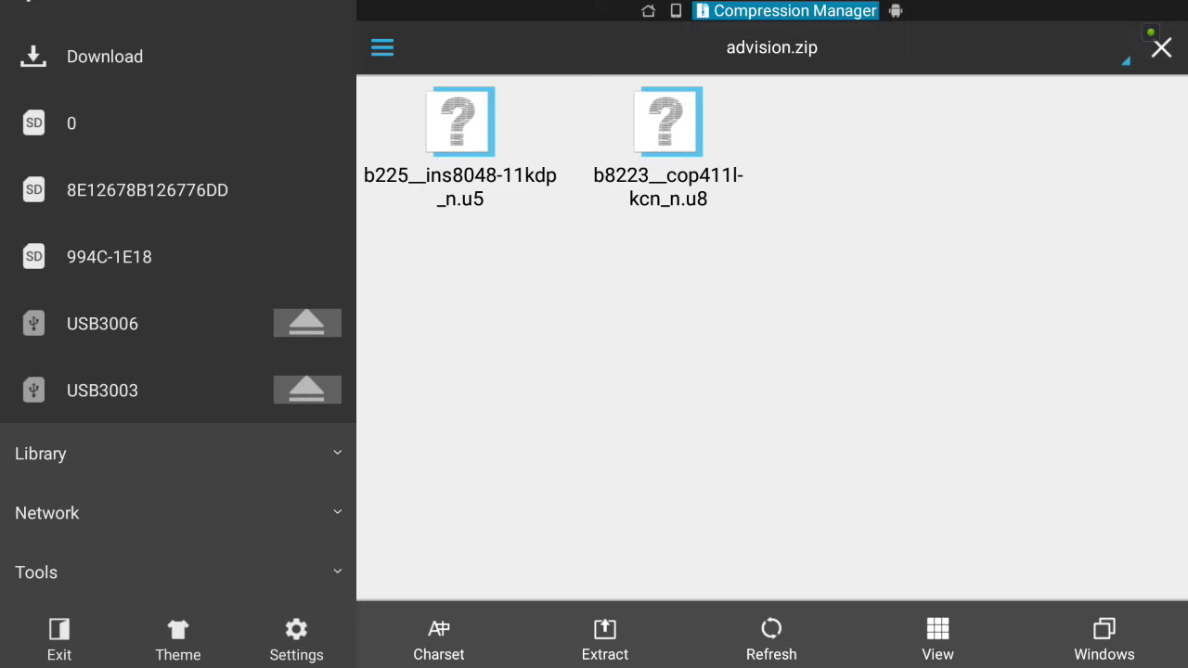
Step: Close advision.zip and go back up through the system and com.retroarch folders to Android's data folder
key(Escape)
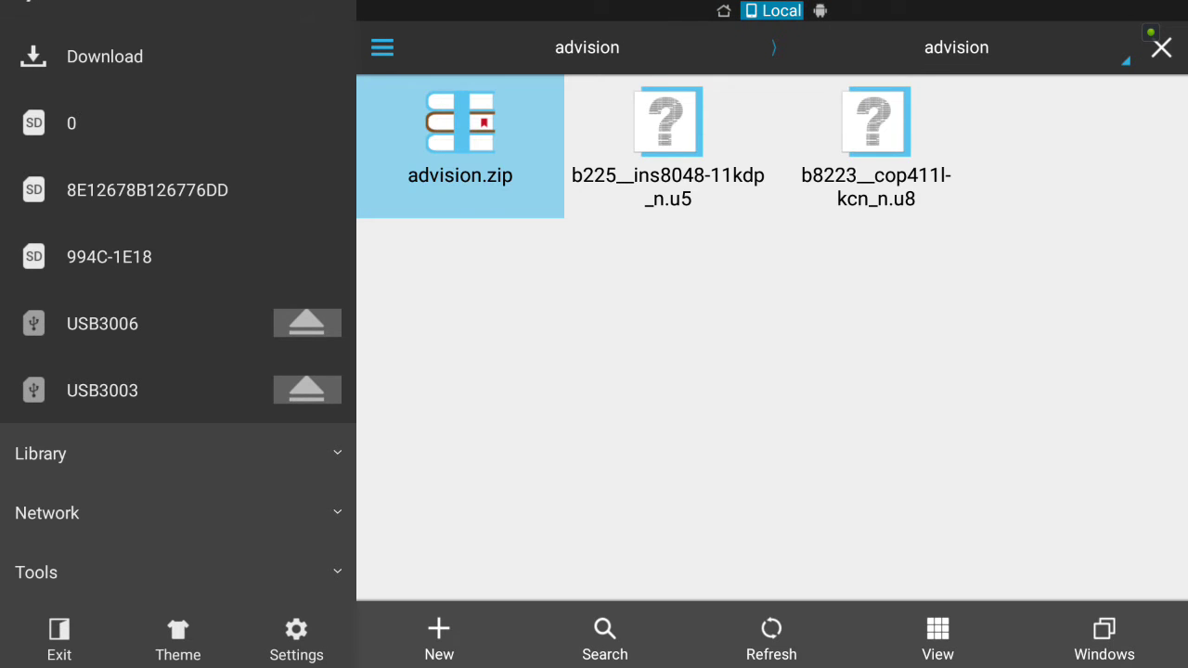
key(Escape)
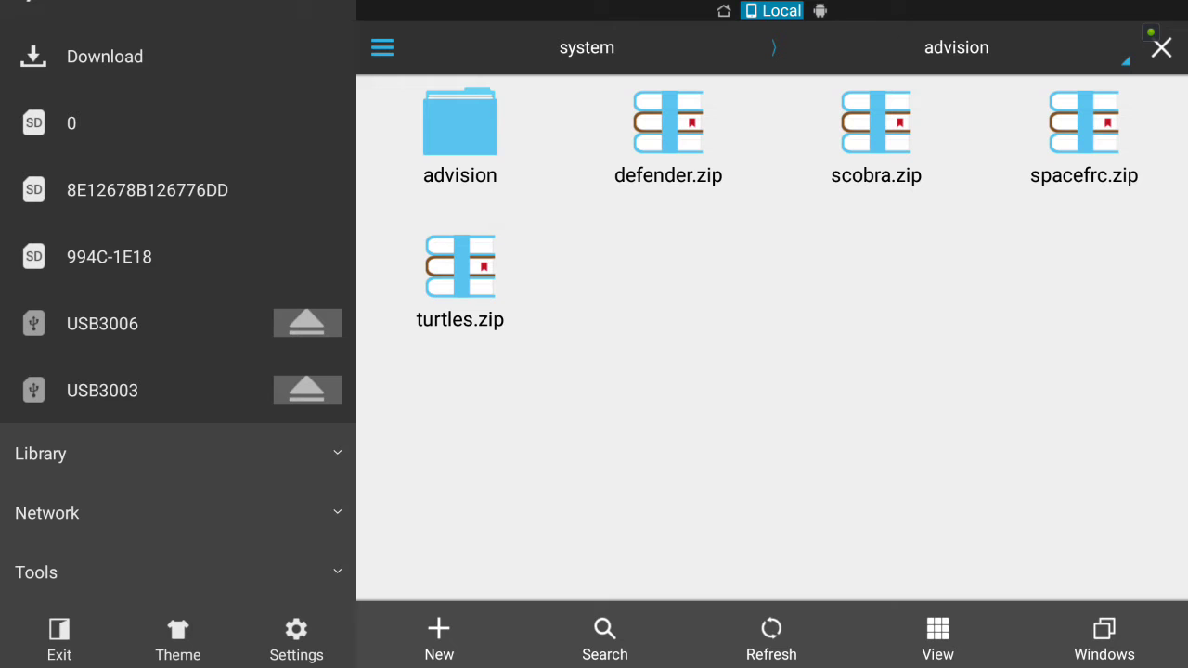
key(Escape)
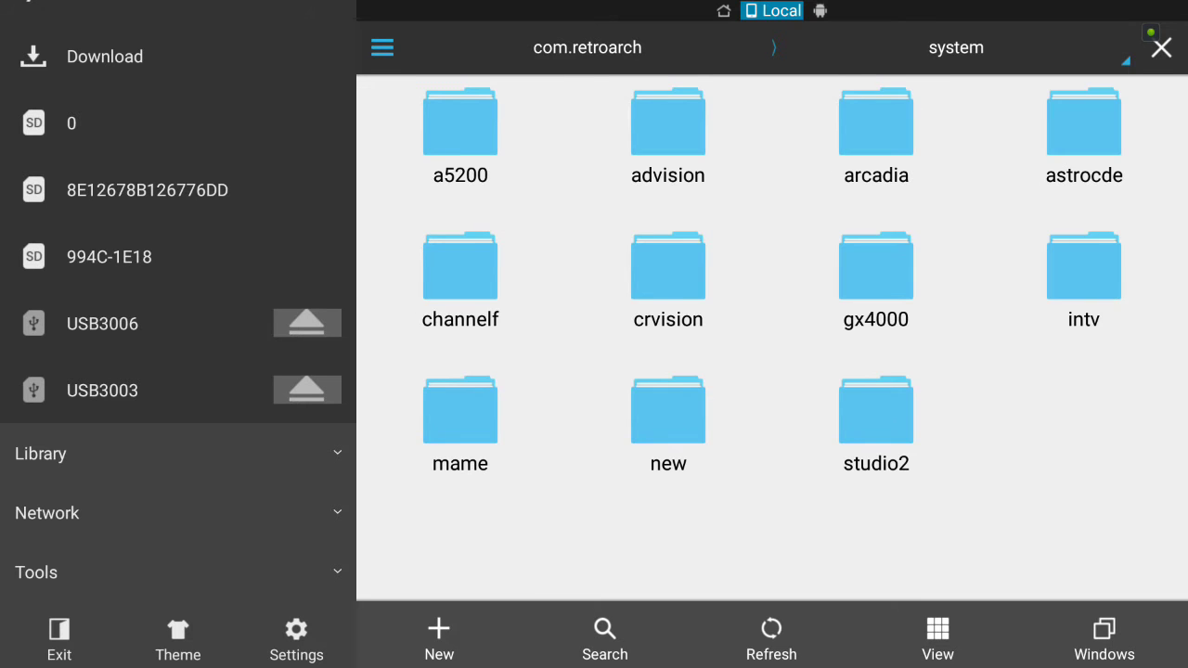
key(Escape)
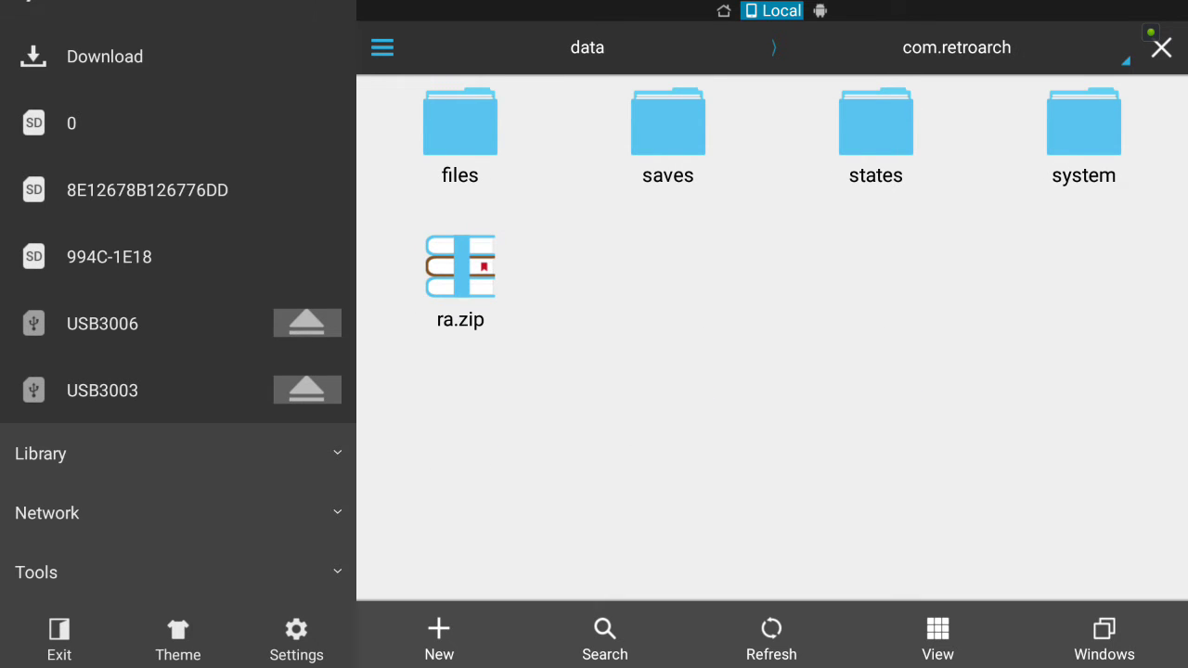
key(Escape)
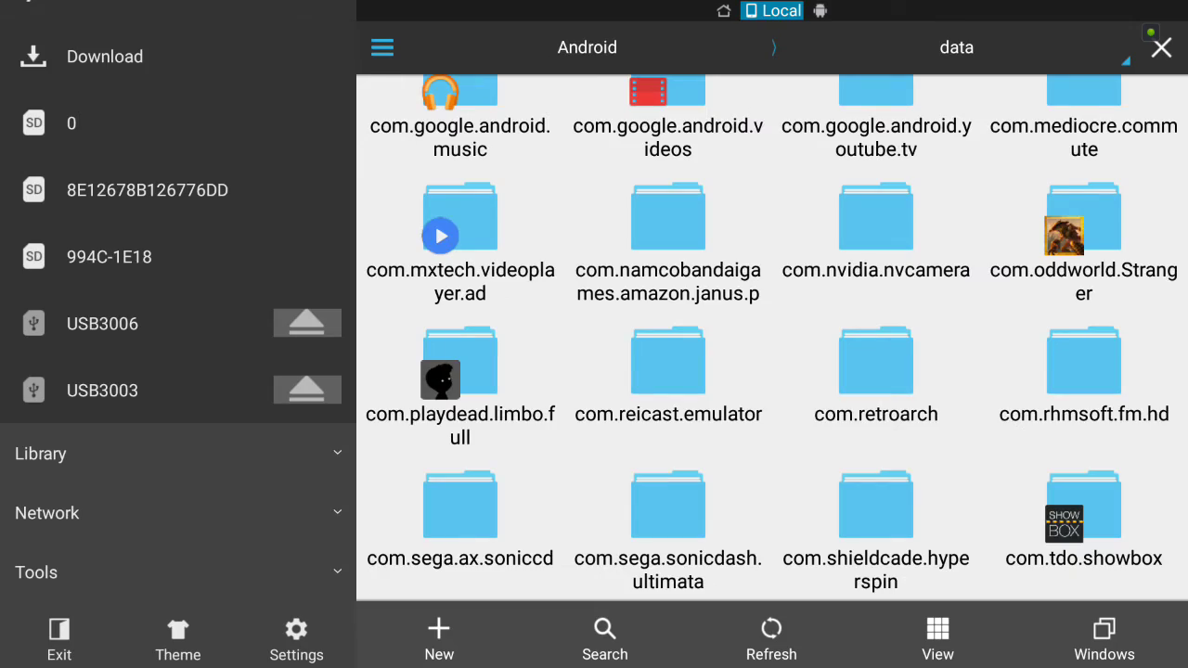
Step: Return to the Android TV home screen and launch RetroArch from the Apps row
key(Home)
key(Down)
key(Down)
key(Down)
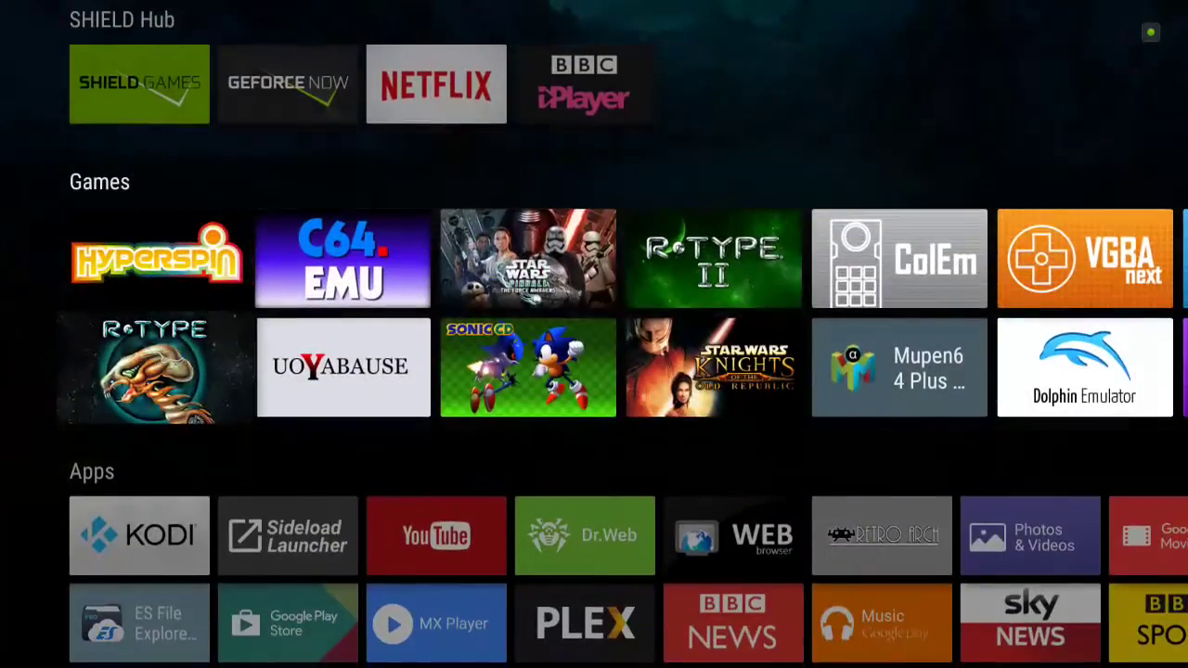
key(Down)
key(Right)
key(Right)
key(Right)
key(Right)
key(Right)
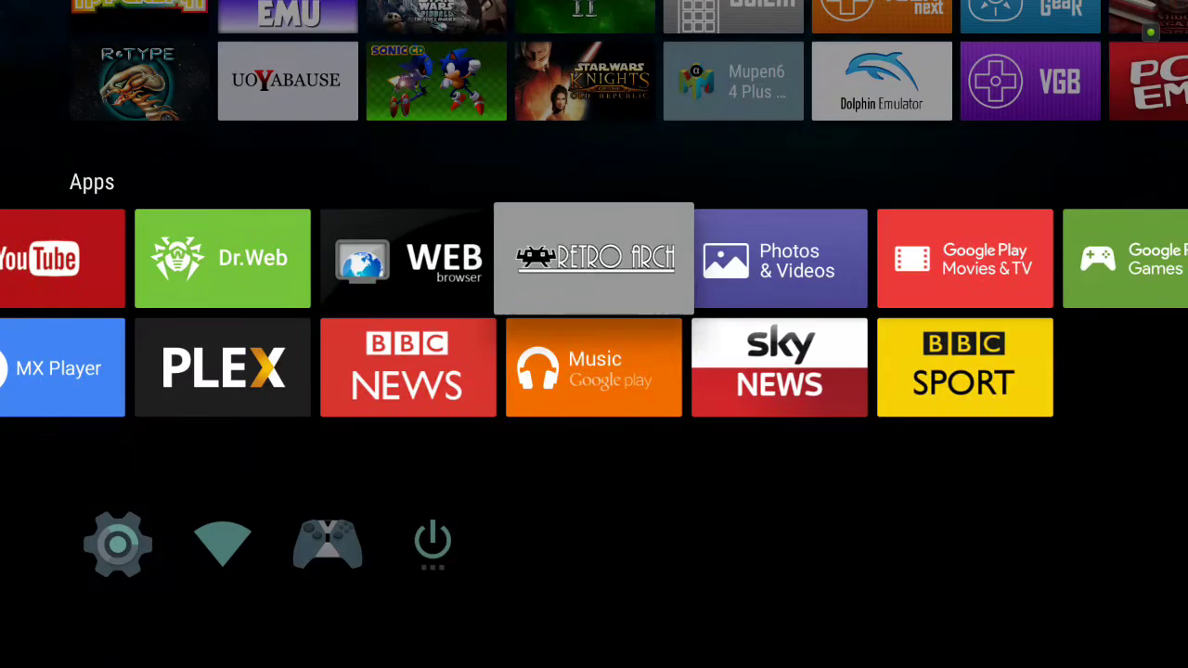
key(Return)
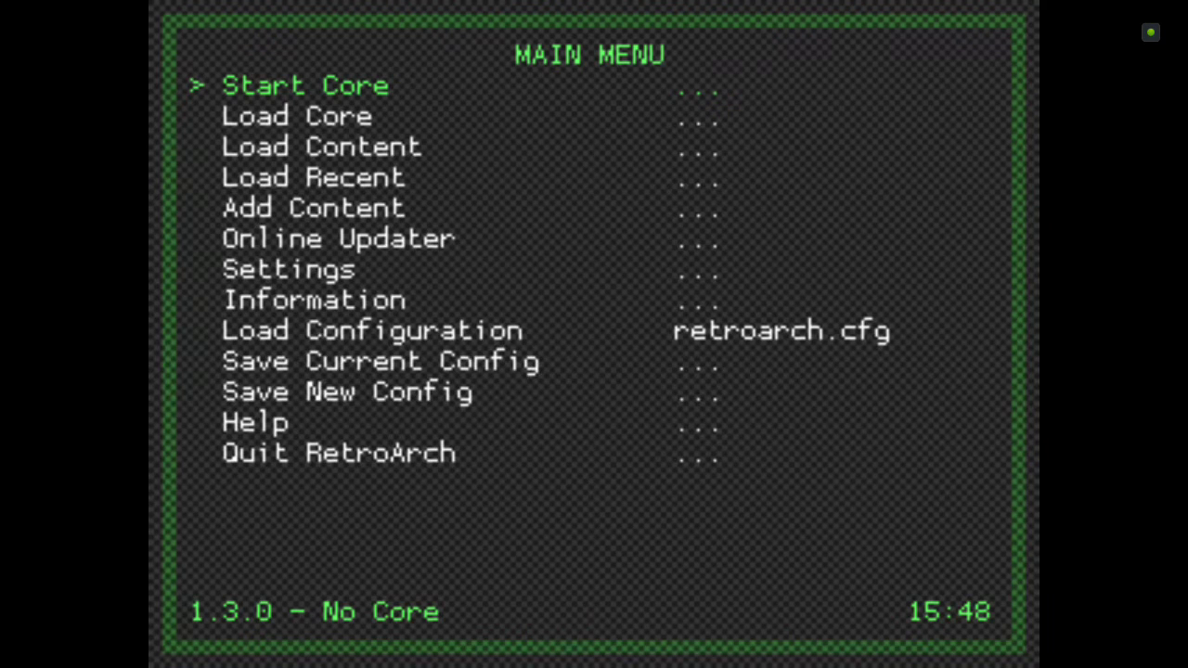
Step: Open the Online Updater's Core Updater list and highlight the Arcade (MAME) core
key(Down)
key(Down)
key(Down)
key(Down)
key(Down)
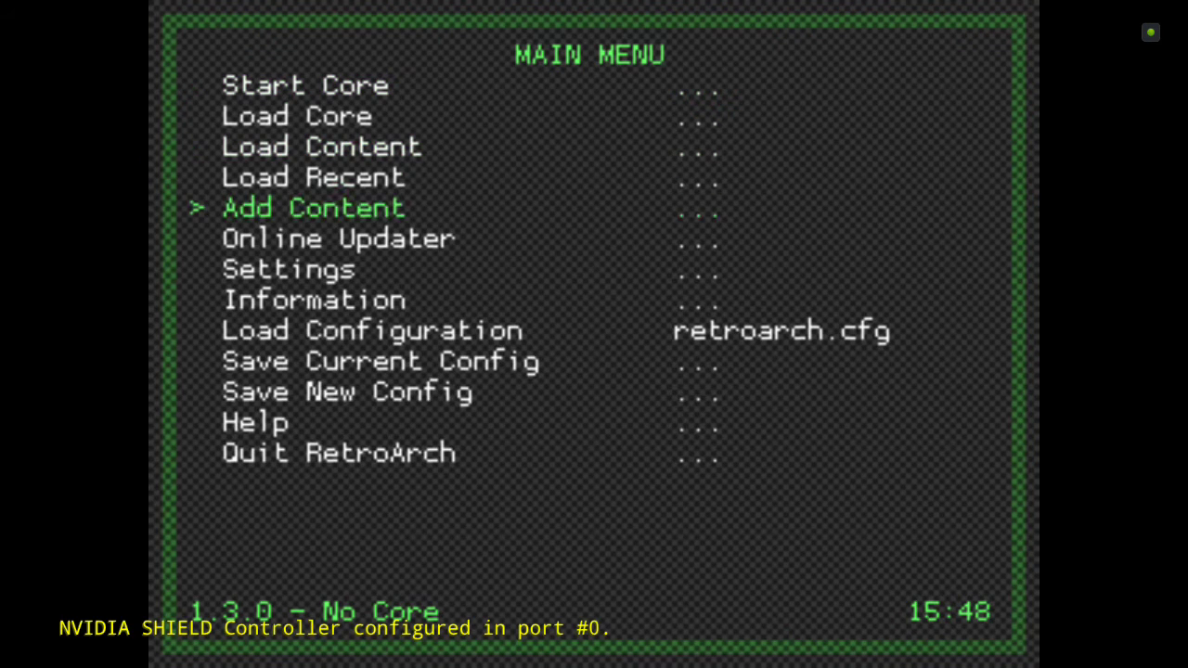
key(Return)
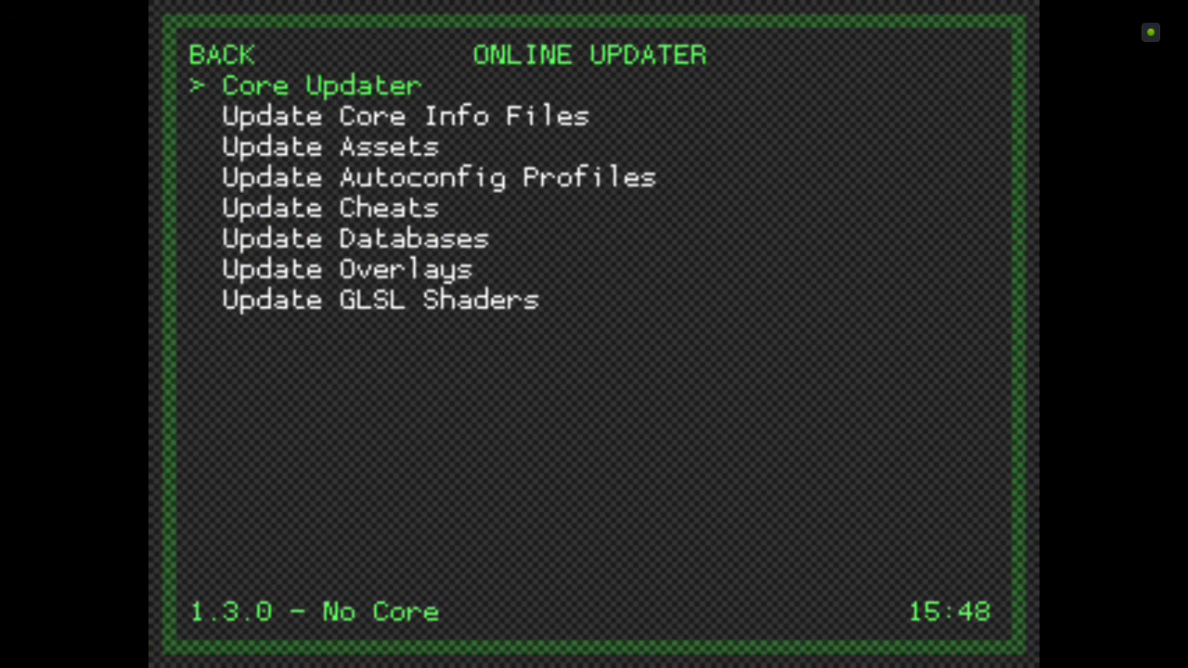
key(Return)
key(Down)
key(Down)
key(Down)
key(Down)
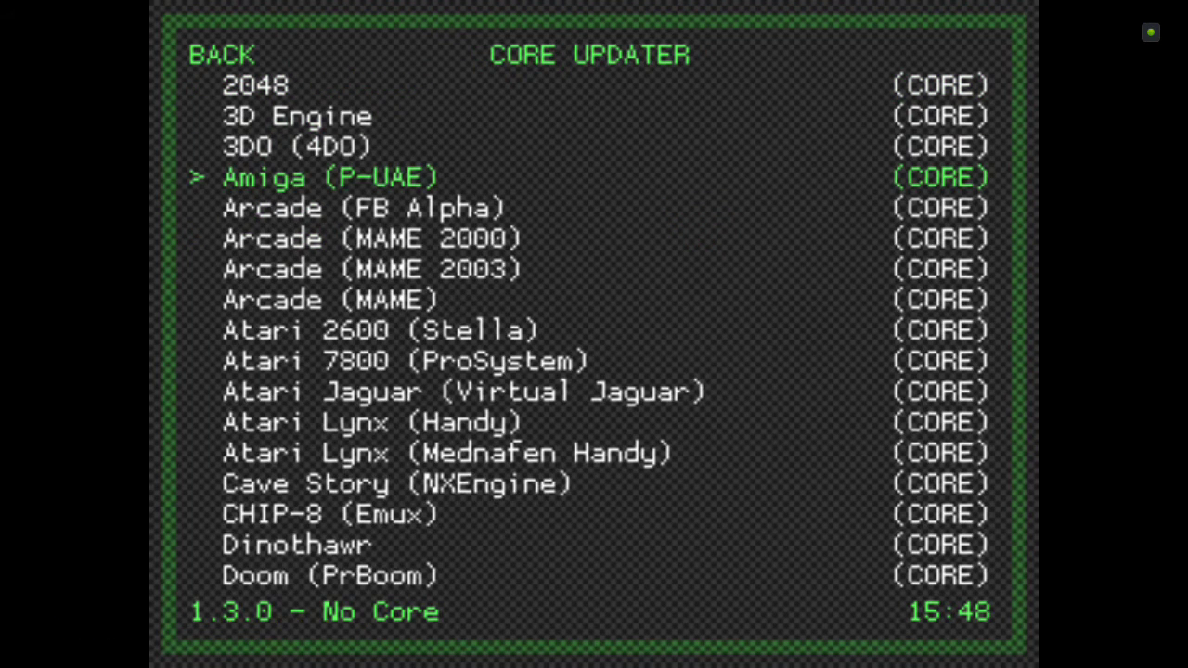
key(Down)
key(Down)
key(Down)
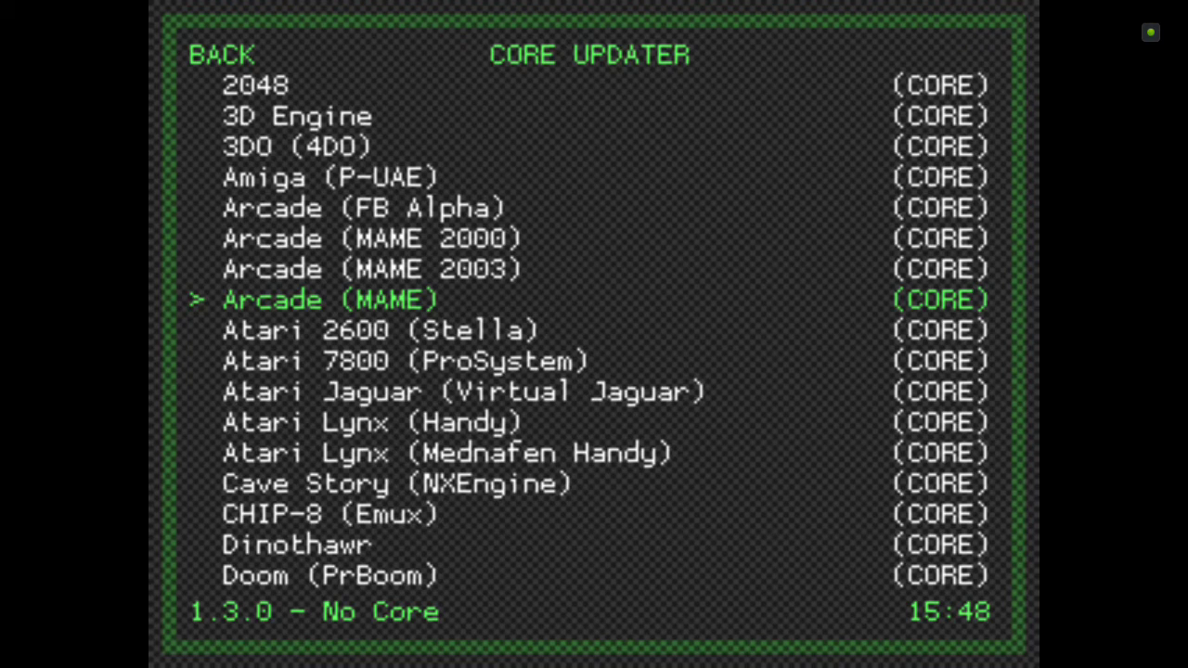
Step: Leave the Core Updater for the main menu and return to its first entry, Start Core
key(BackSpace)
key(BackSpace)
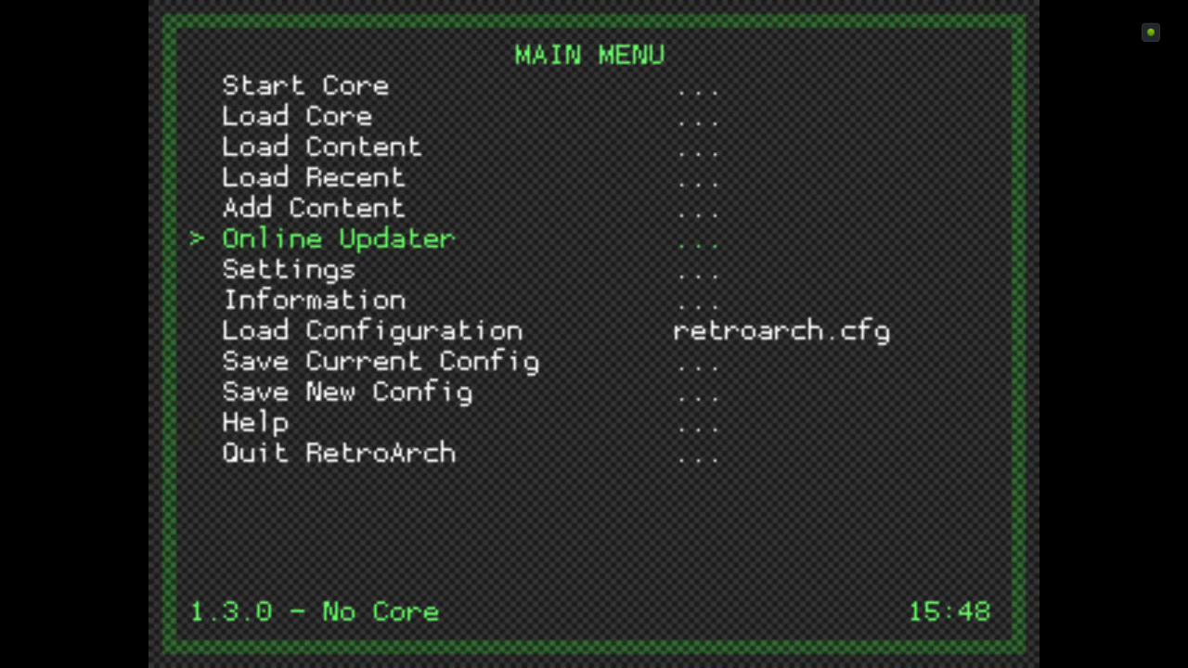
key(Up)
key(Up)
key(Up)
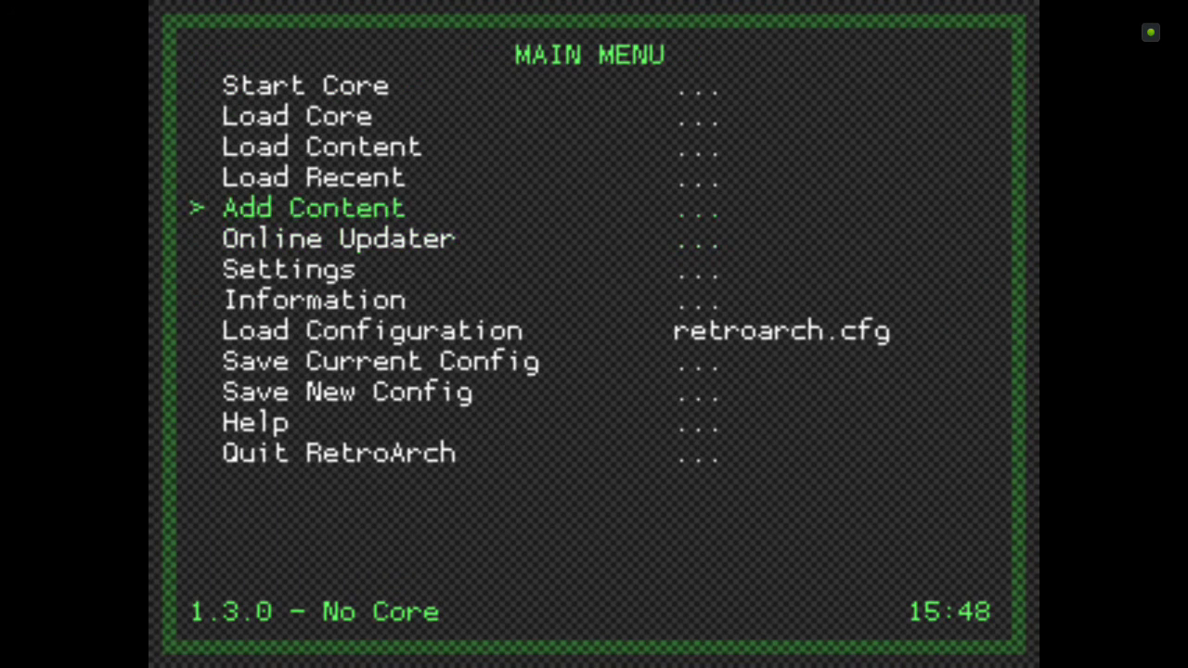
key(Up)
key(Up)
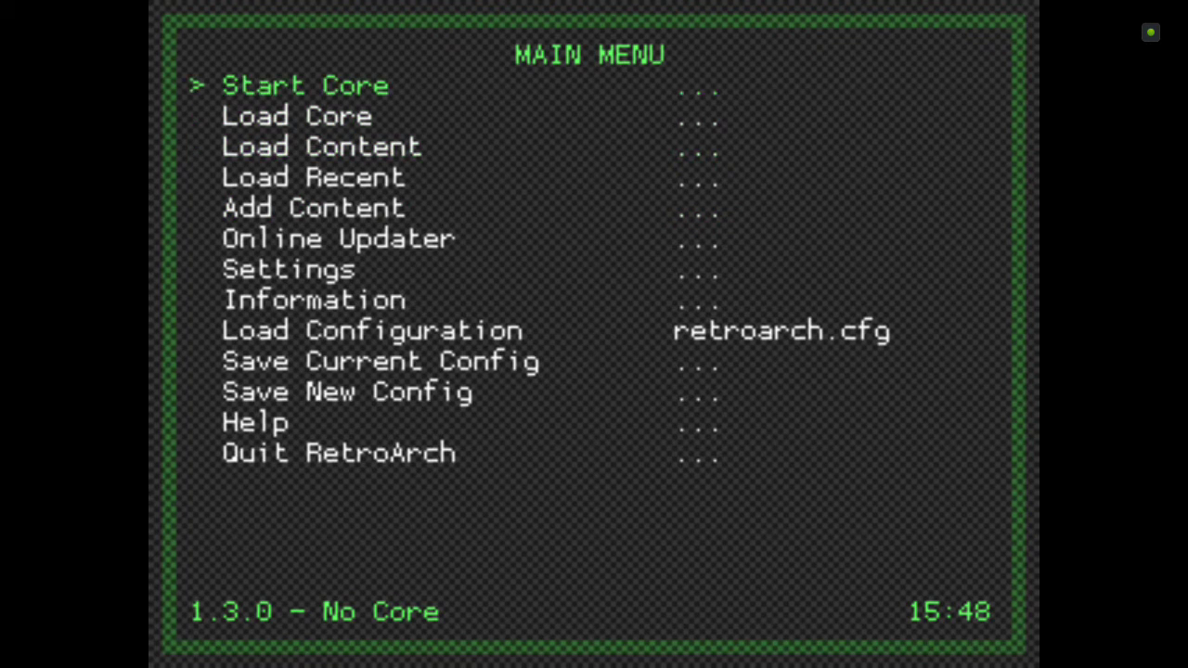
Step: Choose Load Content and open the Select File list of starting directories
key(Down)
key(Down)
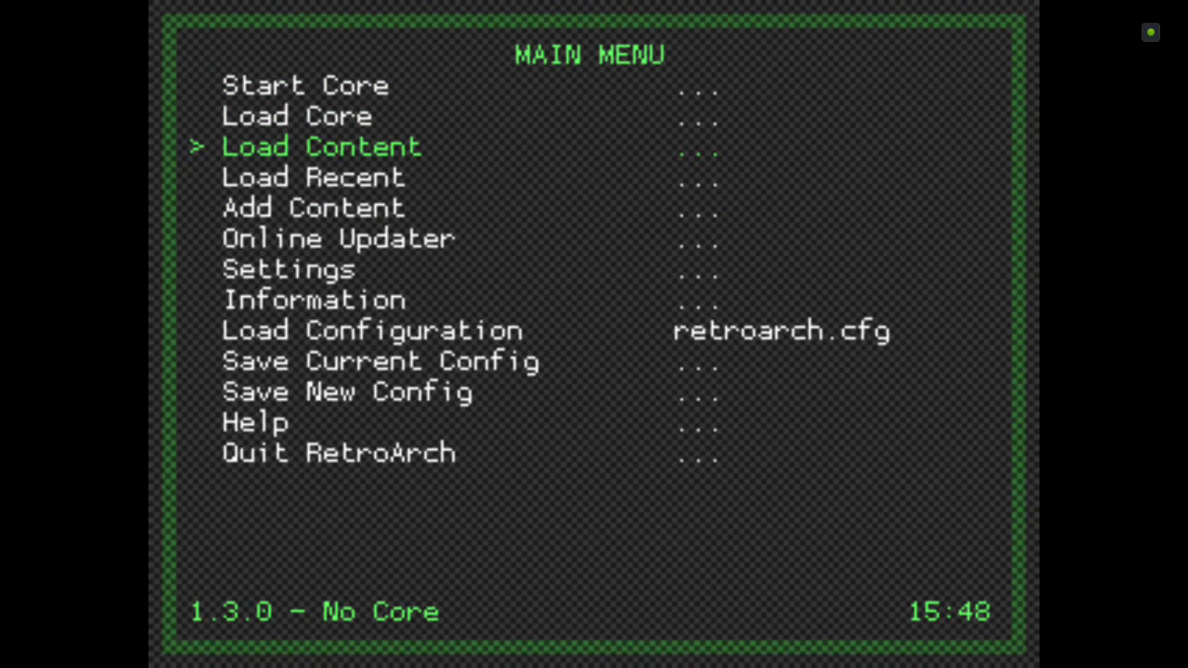
key(Return)
key(Down)
key(Return)
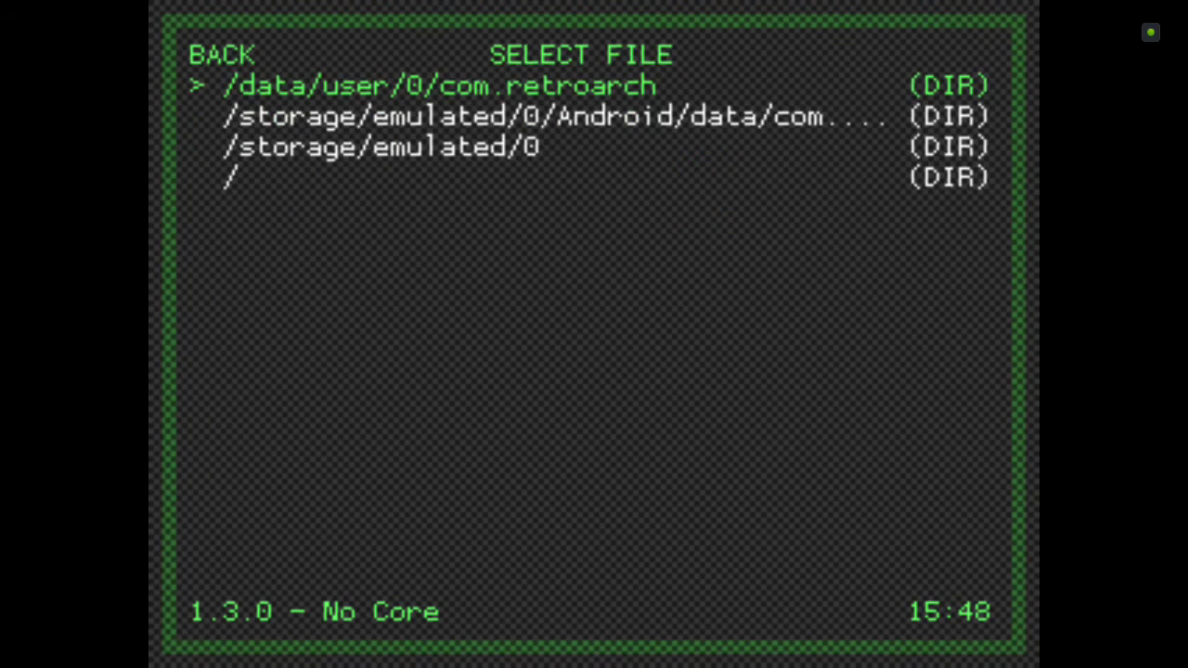
Step: Open the root directory "/" as the place to browse for content
key(Down)
key(Down)
key(Down)
key(Return)
Step: Enter the sdcard folder within the root directory
key(Down)
key(Down)
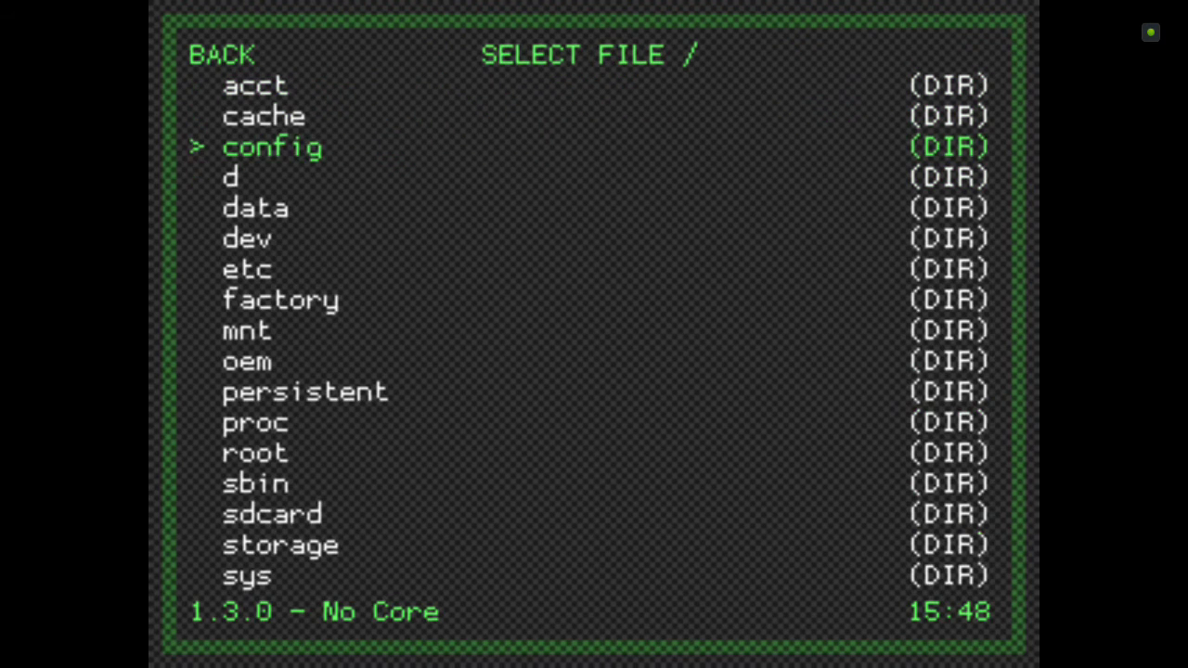
key(Down)
key(Down)
key(Down)
key(Down)
key(Down)
key(Down)
key(Down)
key(Down)
key(Down)
key(Down)
key(Down)
key(Down)
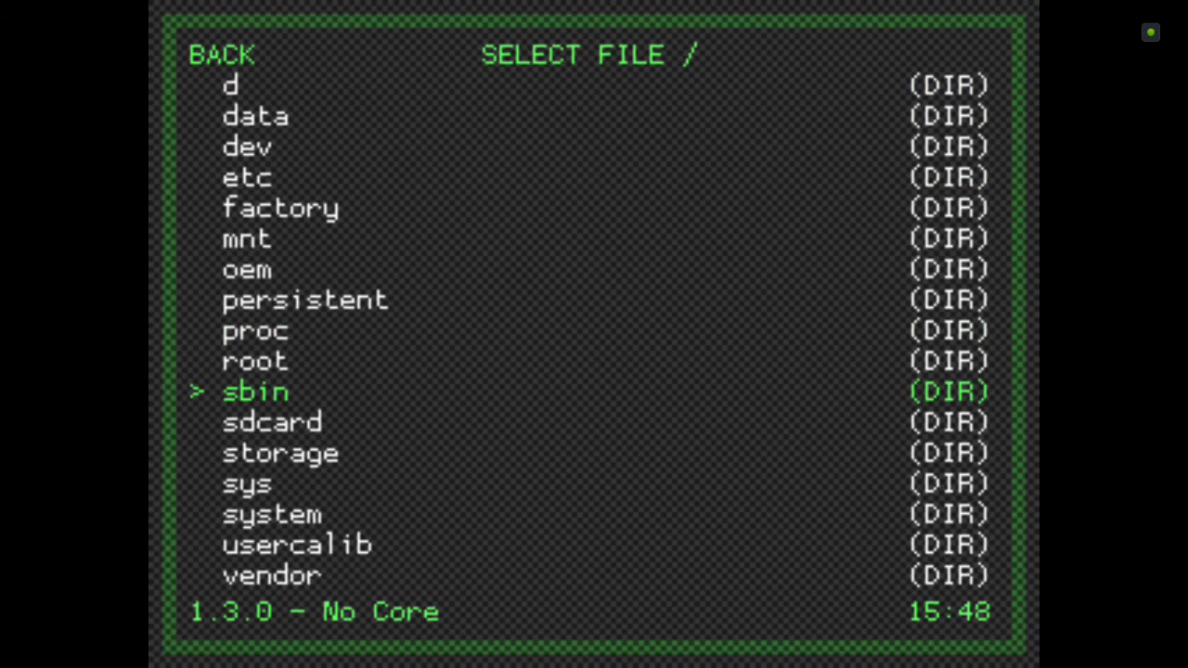
key(Return)
Step: Open the Android folder on the sdcard and enter its data folder
key(Down)
key(Down)
key(Down)
key(Down)
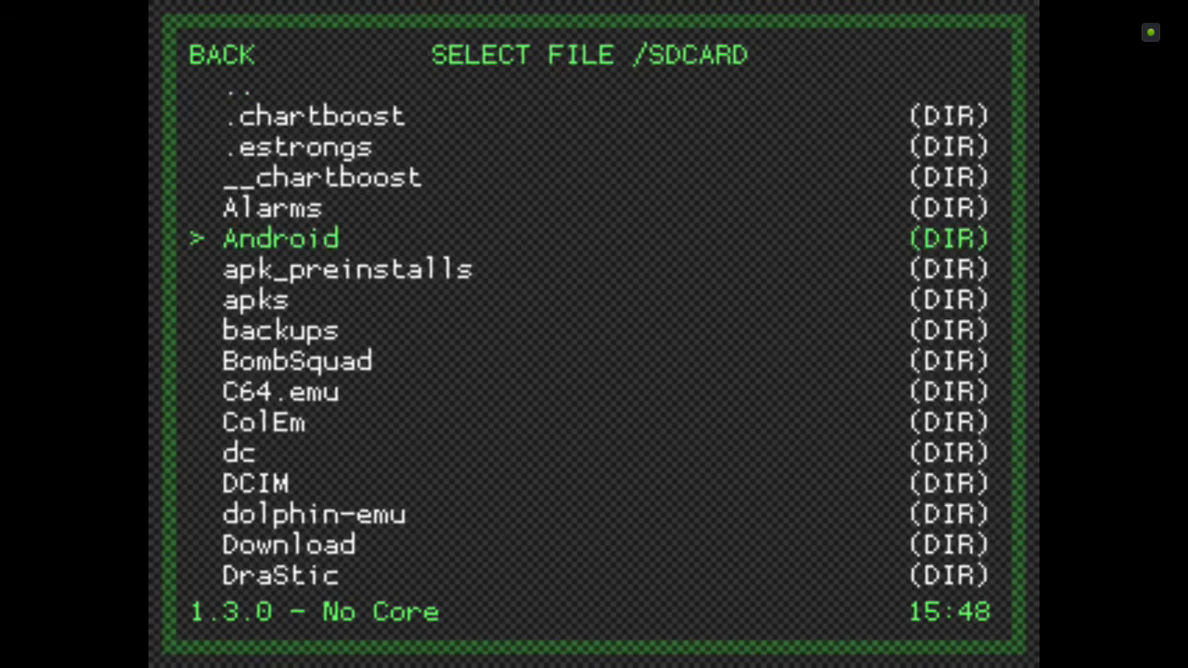
key(Return)
key(Down)
key(Up)
key(Return)
Step: Find the com.retroarch folder in /sdcard/Android/data and enter it
key(Down)
key(Down)
key(Down)
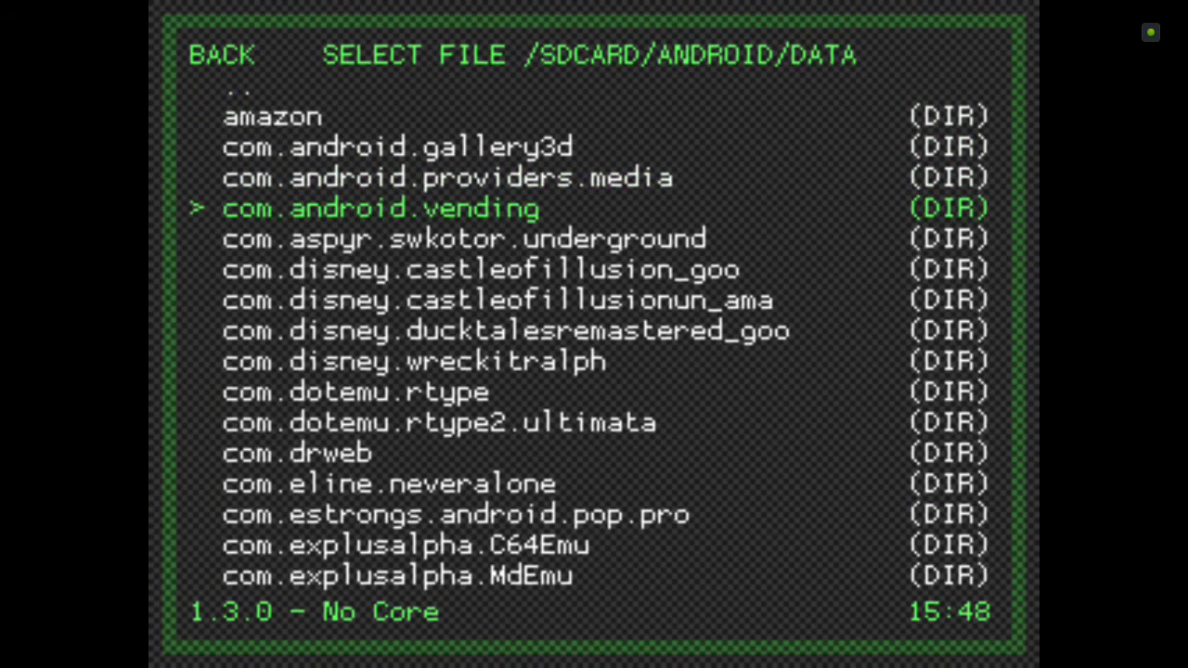
key(Down)
key(Down)
key(Down)
key(Down)
key(Down)
key(Down)
key(Down)
key(Down)
key(Down)
key(Down)
key(Down)
key(Down)
key(Down)
key(Down)
key(Down)
key(Down)
key(Down)
key(Down)
key(Down)
key(Down)
key(Down)
key(Down)
key(Down)
key(Down)
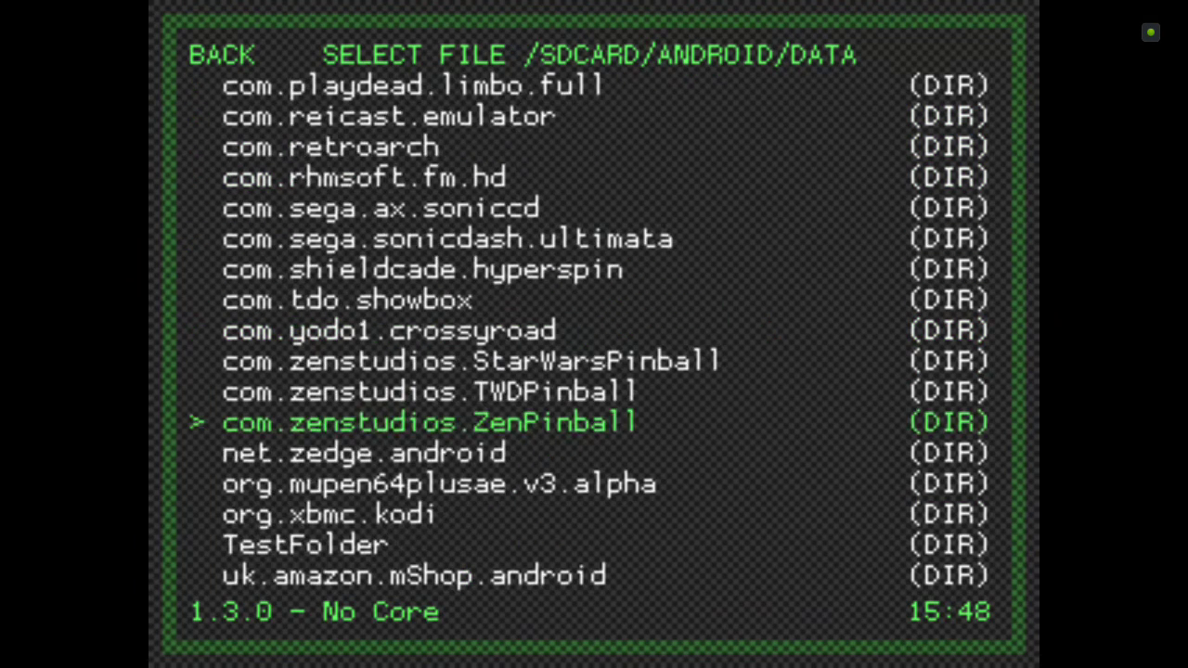
key(Up)
key(Up)
key(Up)
key(Up)
key(Up)
key(Up)
key(Up)
key(Up)
key(Up)
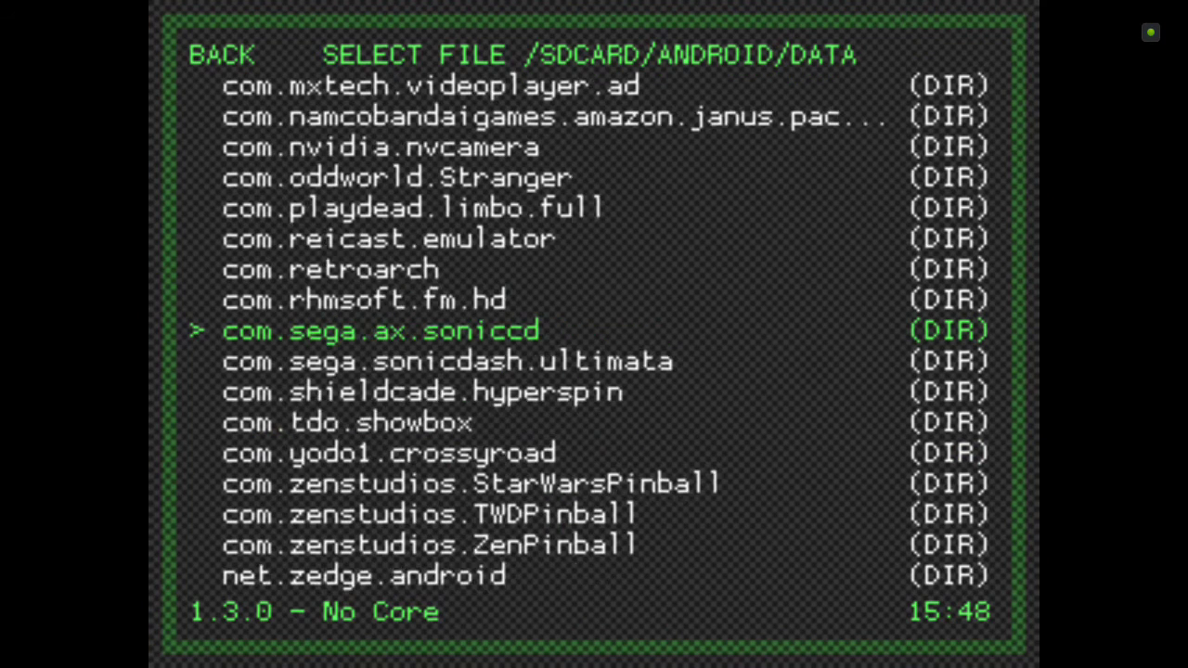
key(Up)
key(Return)
key(Down)
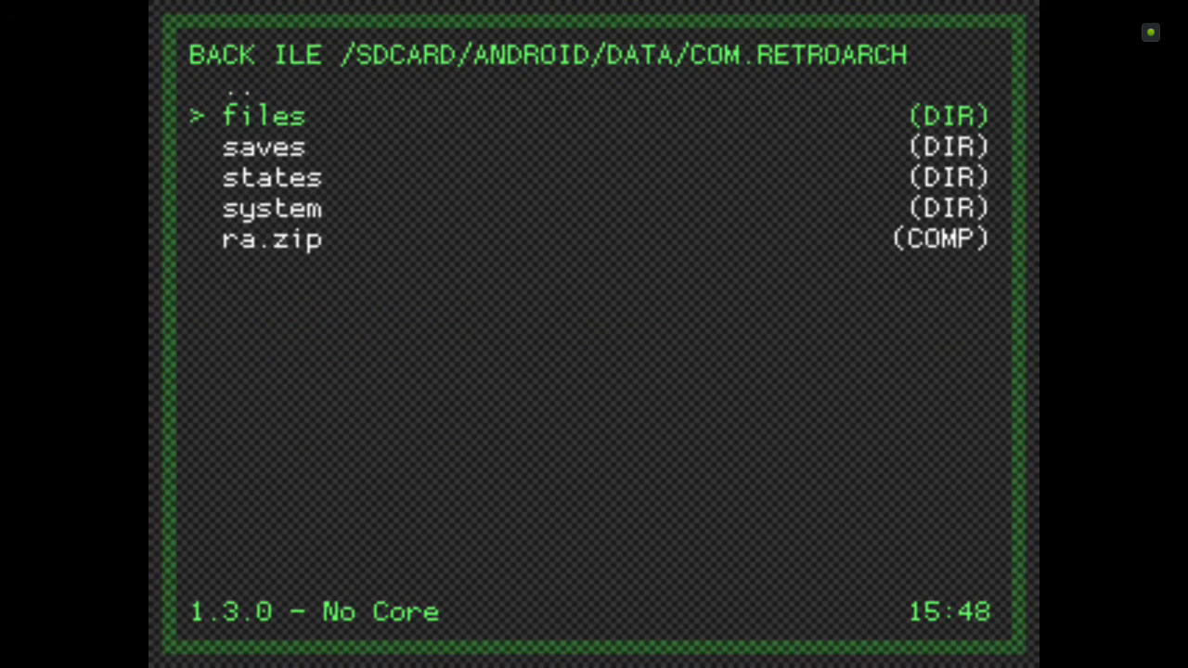
Step: Enter the system folder inside the com.retroarch directory
key(Down)
key(Down)
key(Down)
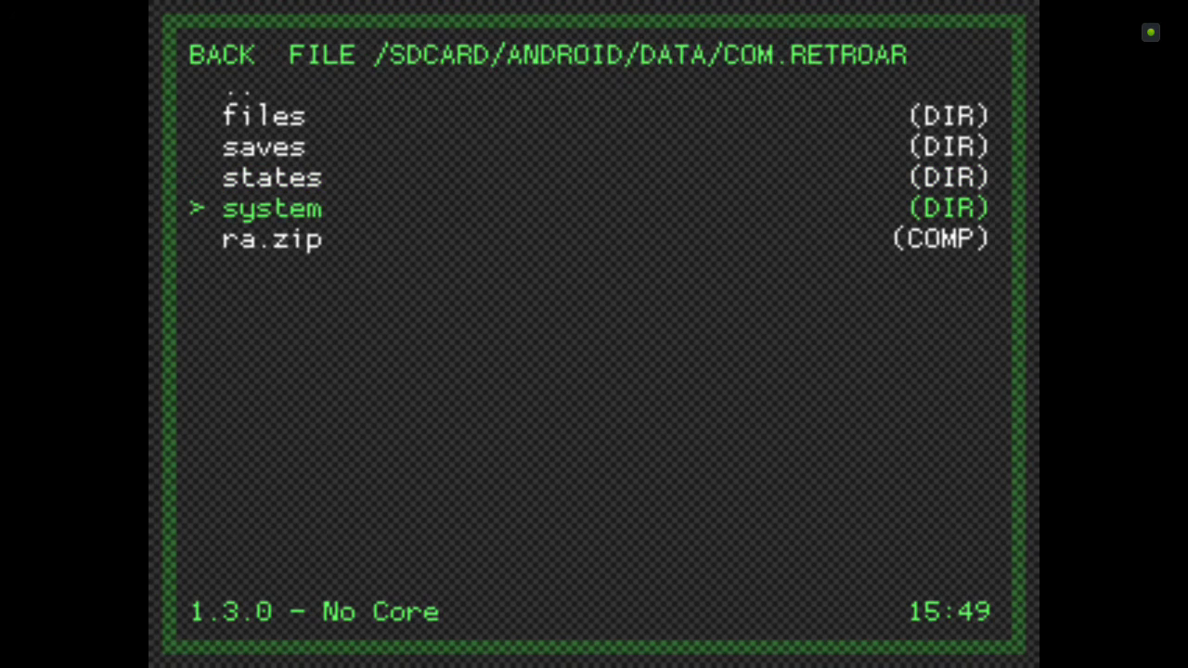
key(Return)
Step: Open the advision folder within the system folder
key(Down)
key(Down)
key(Down)
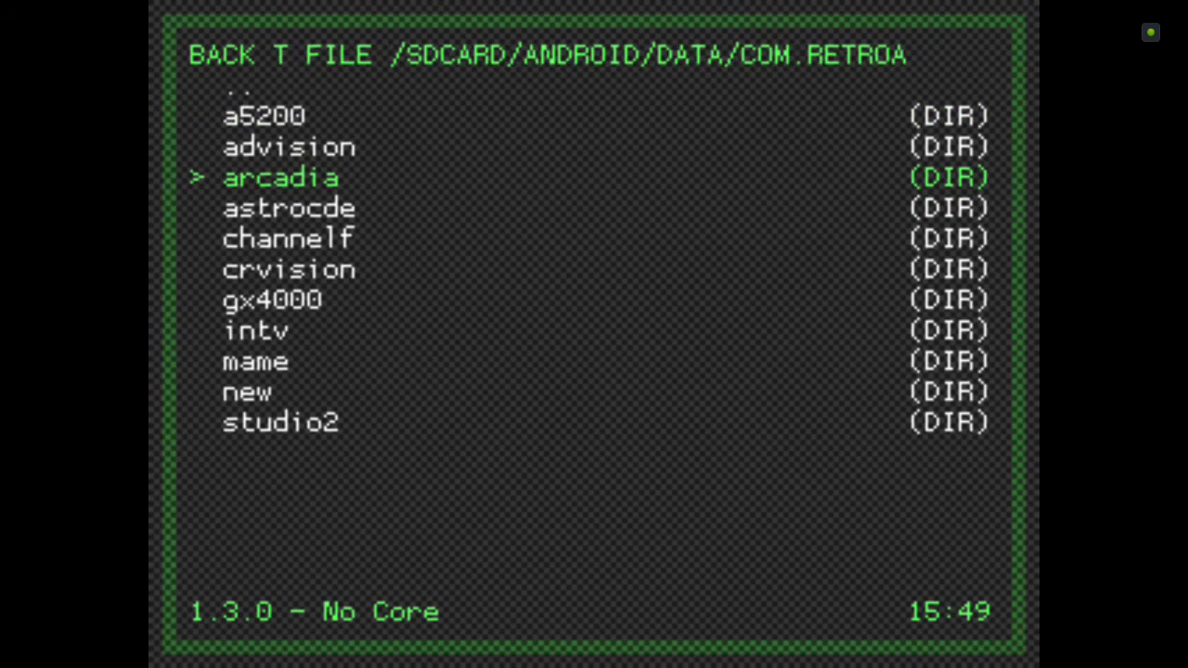
key(Up)
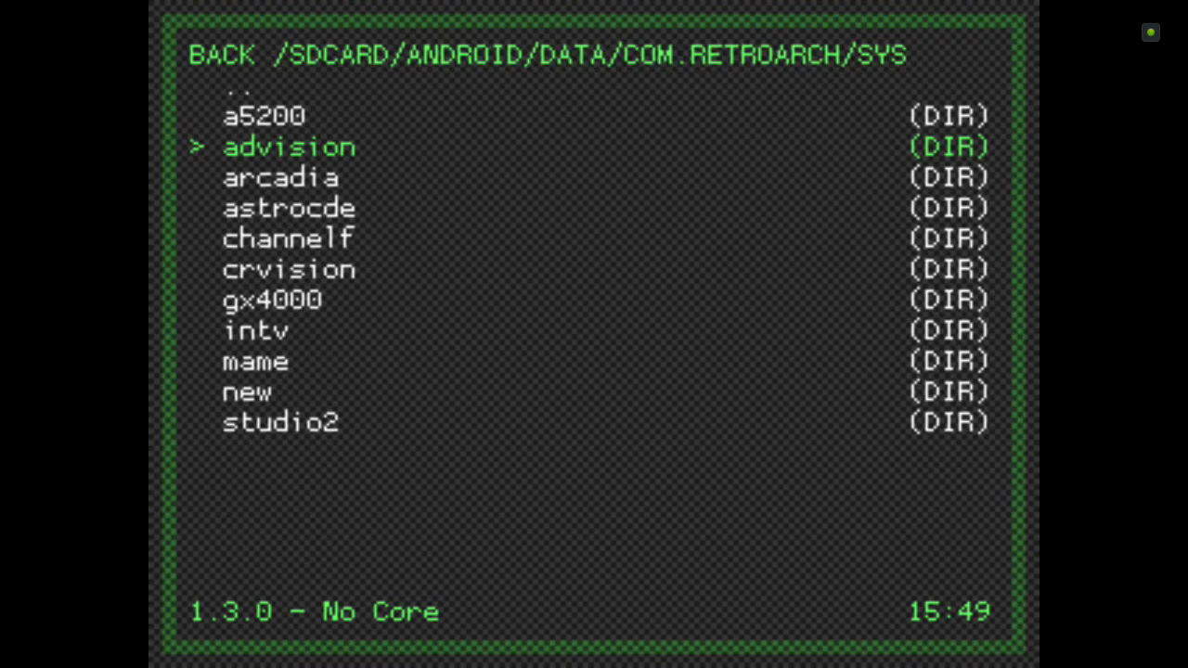
key(Return)
Step: Select defender.zip in the advision folder and choose to load the archive with a core
key(Down)
key(Down)
key(Down)
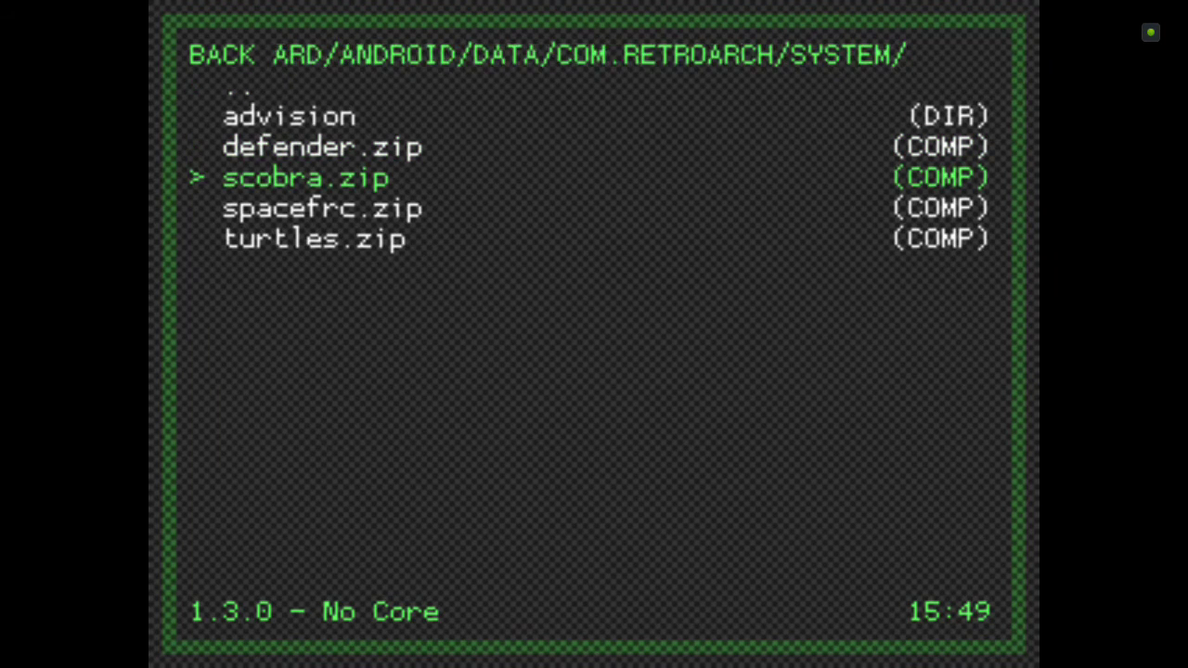
key(Down)
key(Down)
key(Up)
key(Up)
key(Up)
key(Up)
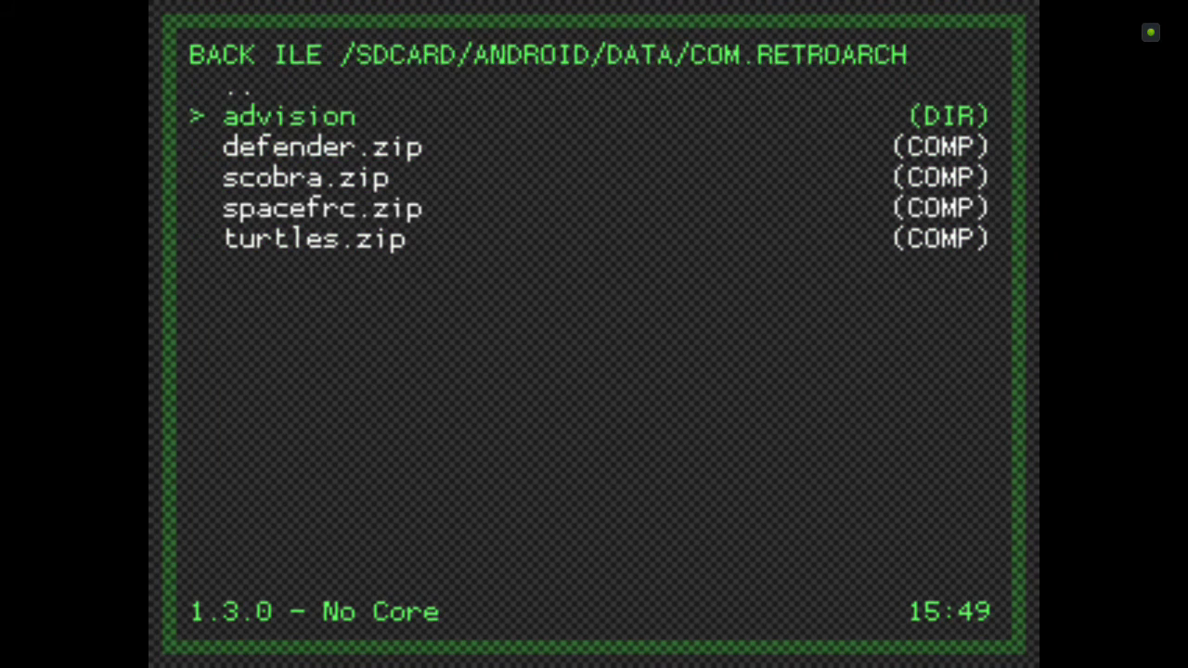
key(Down)
key(Down)
key(Up)
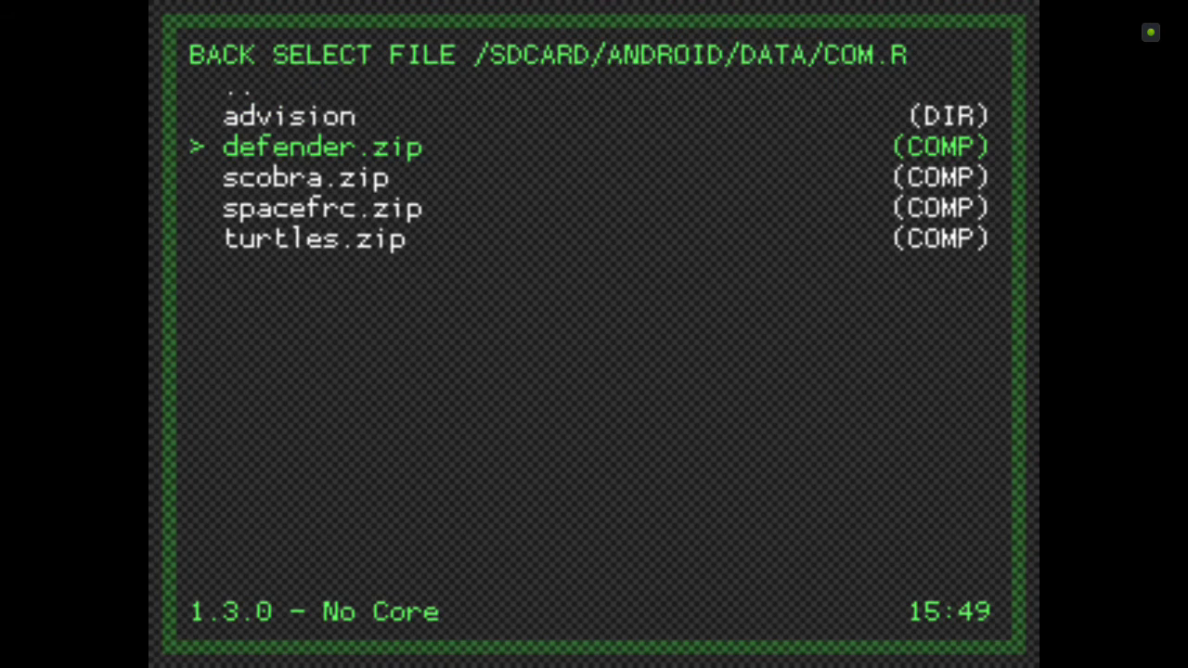
key(Return)
key(Down)
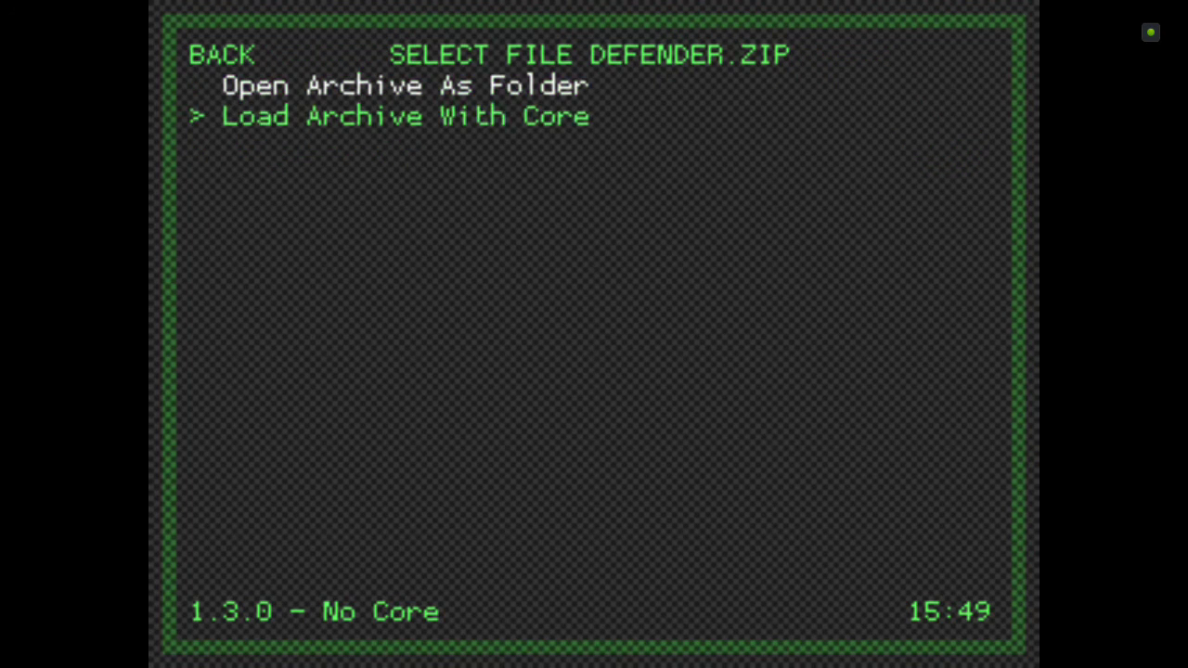
key(Return)
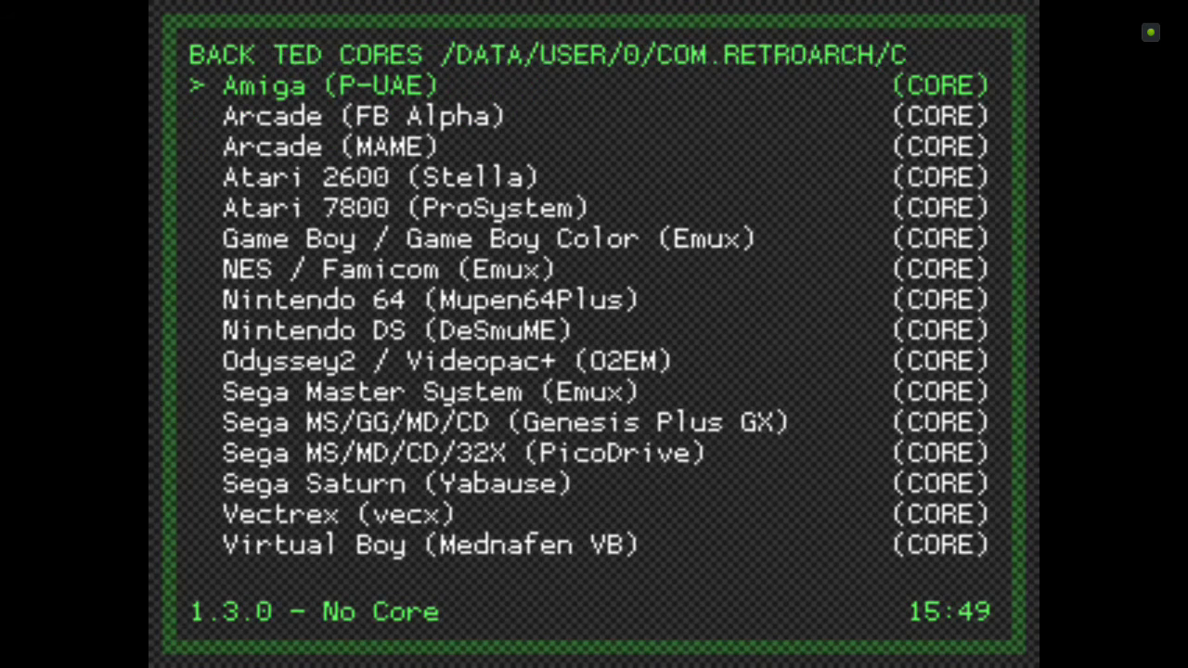
Step: Run defender.zip with the Arcade (MAME) core and continue past the known-problems notice
key(Down)
key(Down)
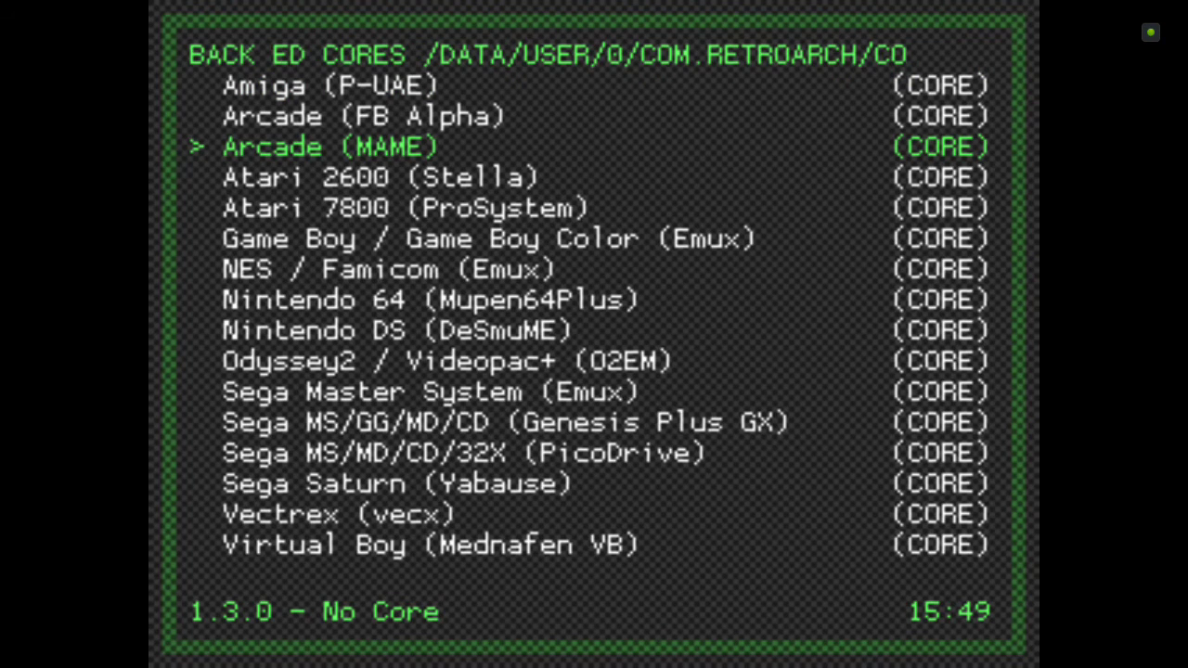
key(Return)
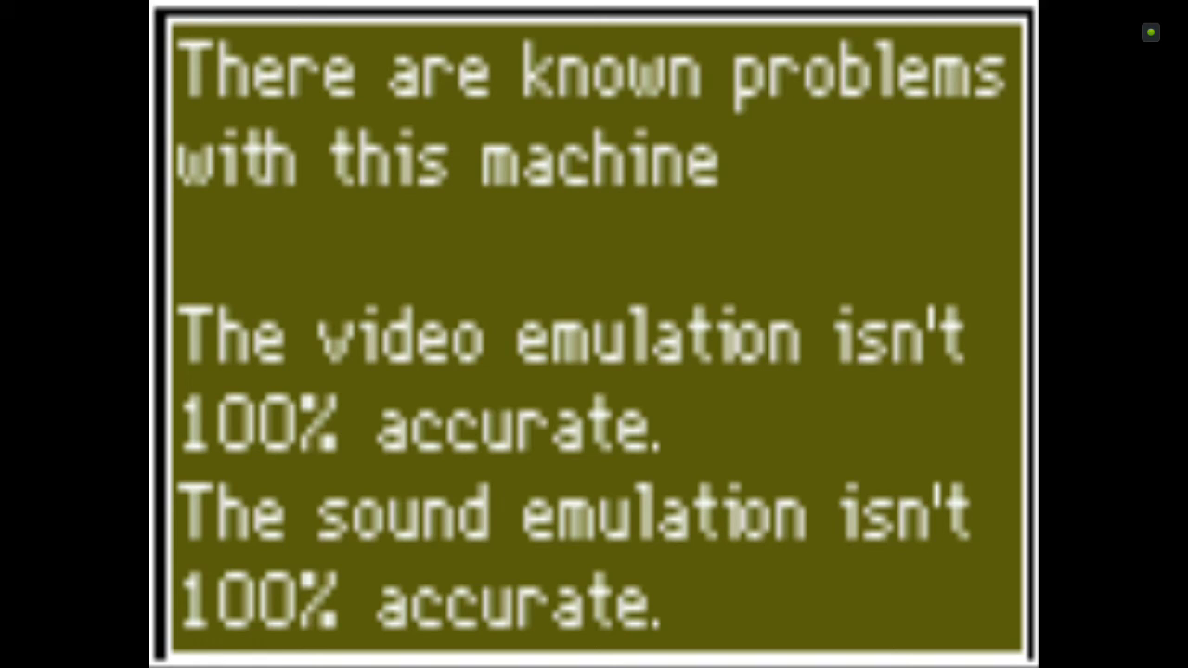
key(Return)
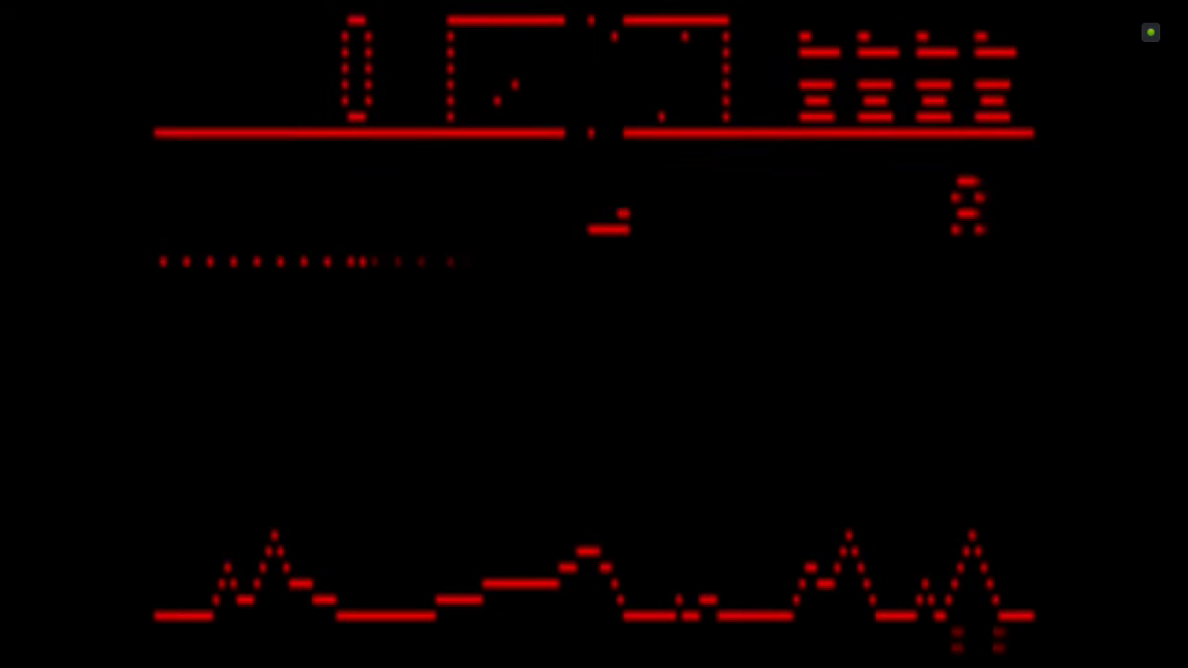
key(ctrl)
key(Right)
key(ctrl)
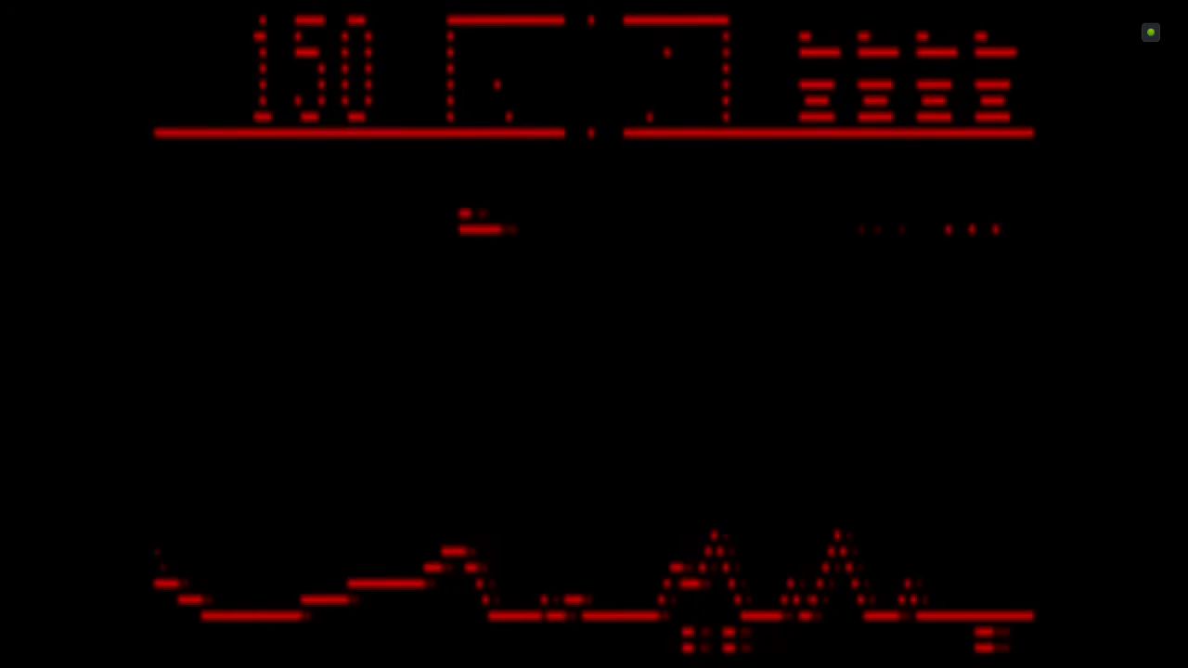
key(ctrl)
key(ctrl)
key(Down)
key(ctrl)
key(Down)
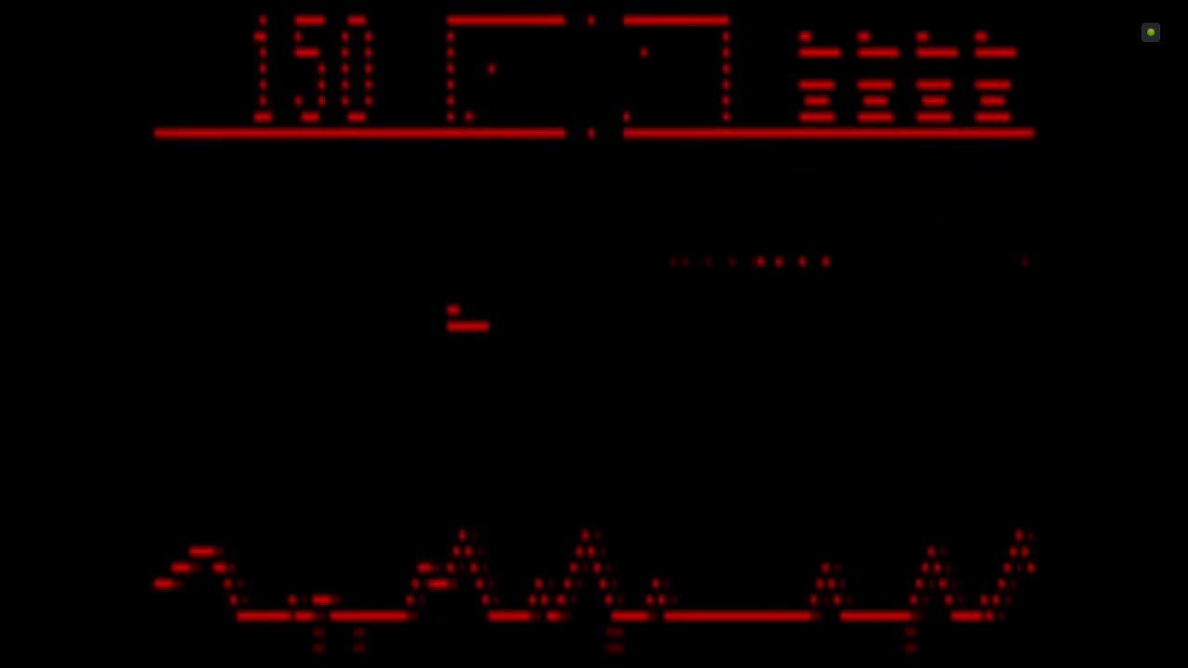
key(ctrl)
key(Up)
key(ctrl)
key(Up)
key(ctrl)
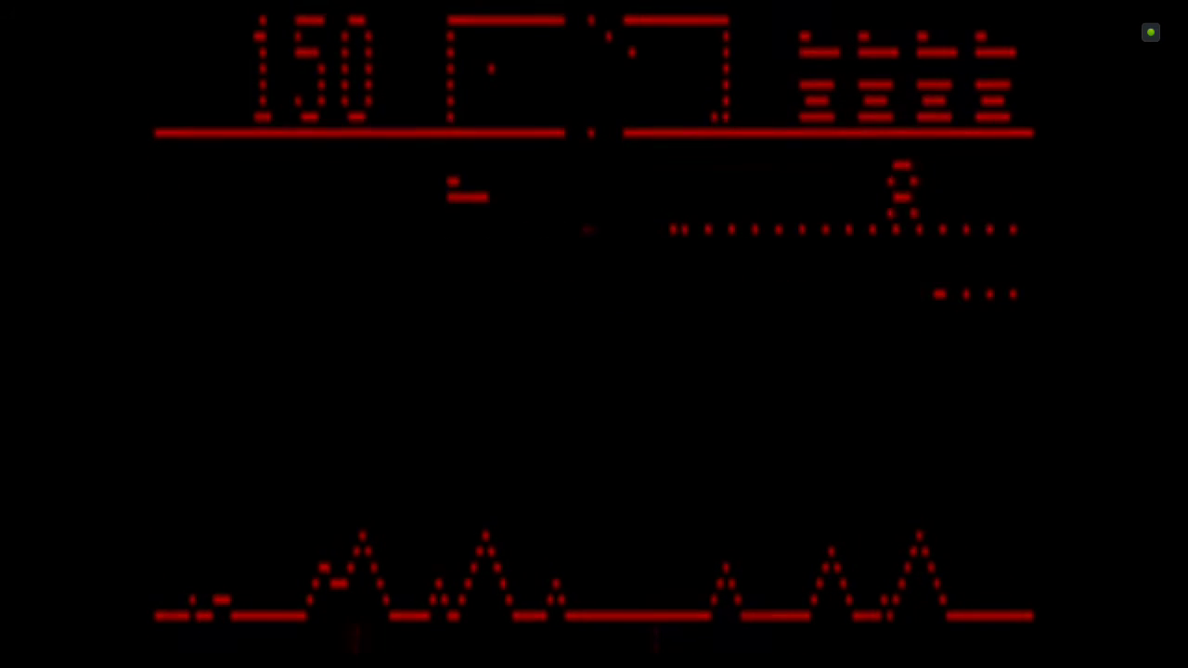
key(ctrl)
key(Down)
key(Left)
key(ctrl)
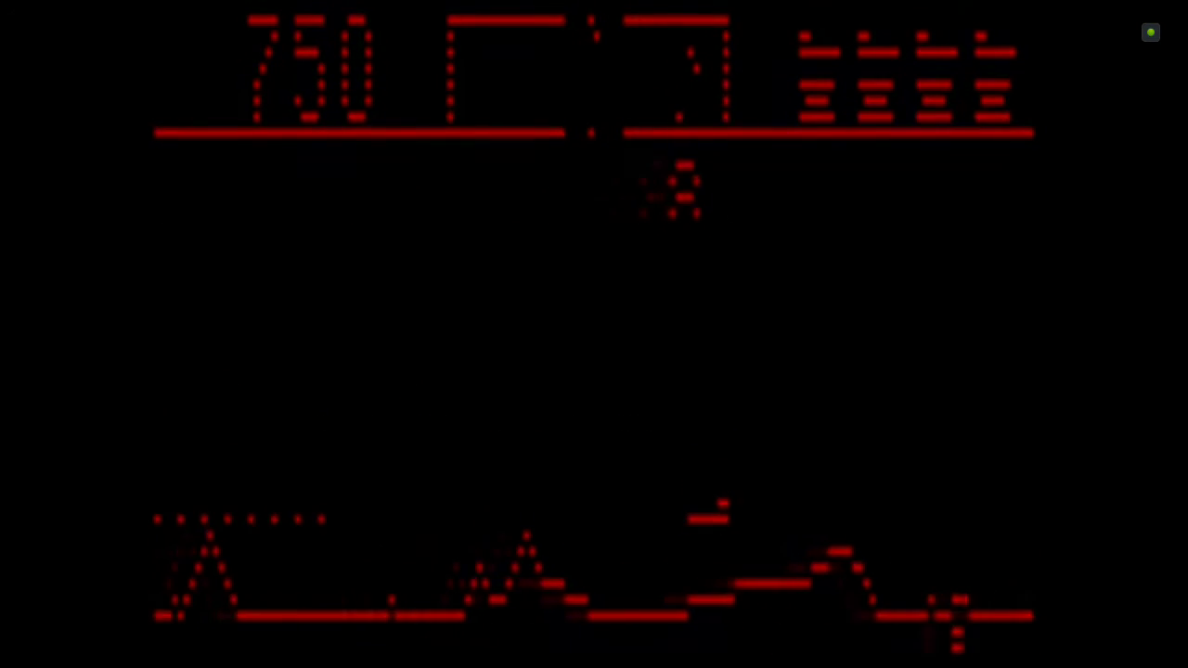
key(Up)
key(Right)
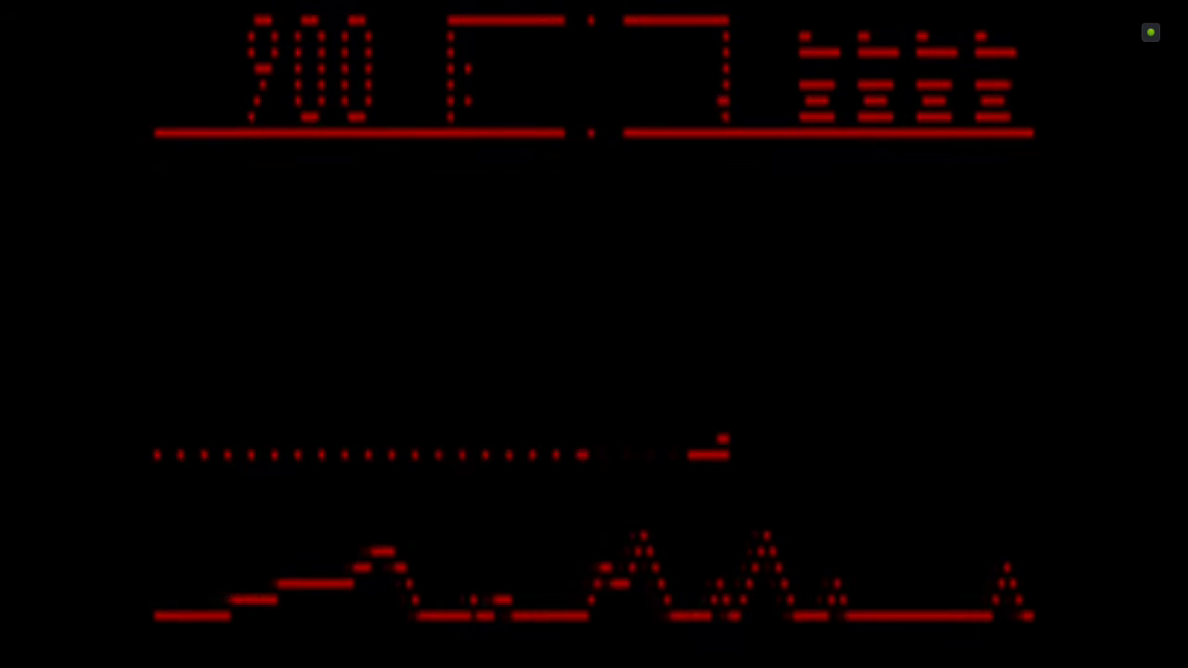
key(Up)
key(ctrl)
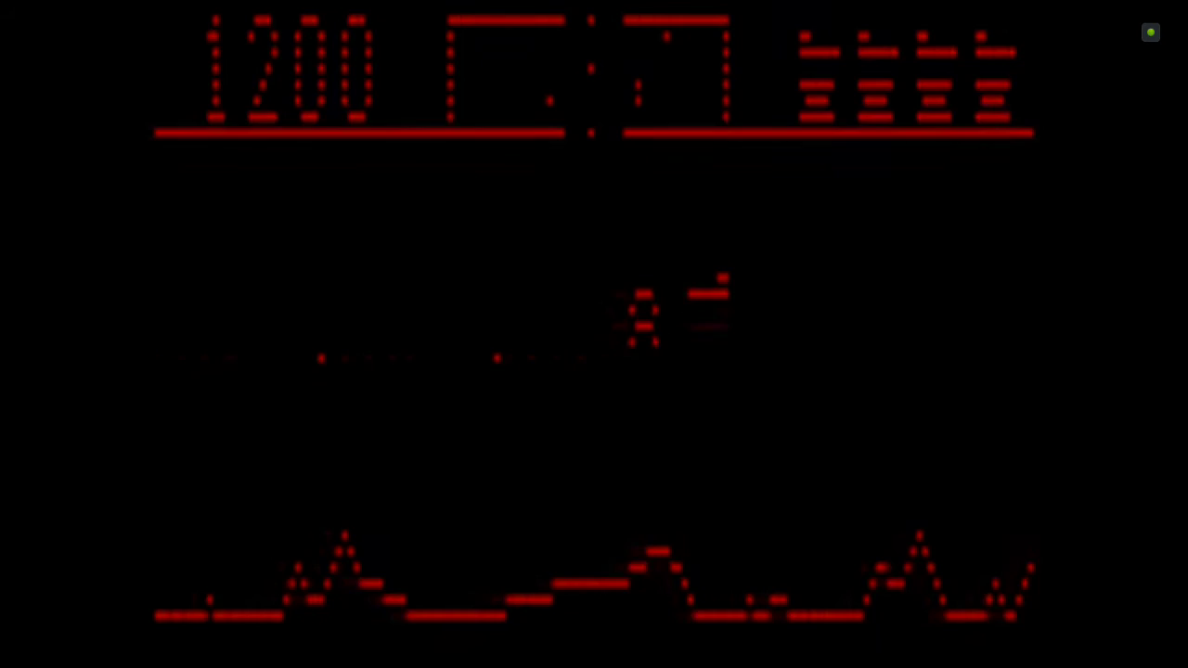
key(ctrl)
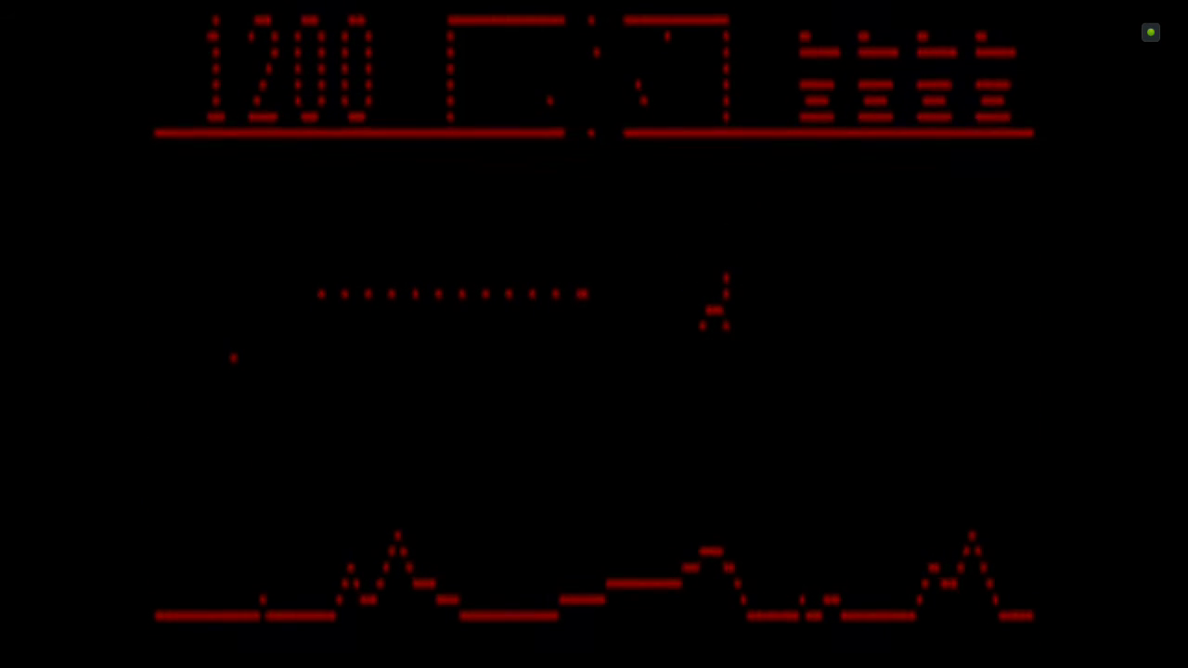
Step: Leave the game for the Android home screen and bring up the Adventure Vision games in HyperSpin
key(Home)
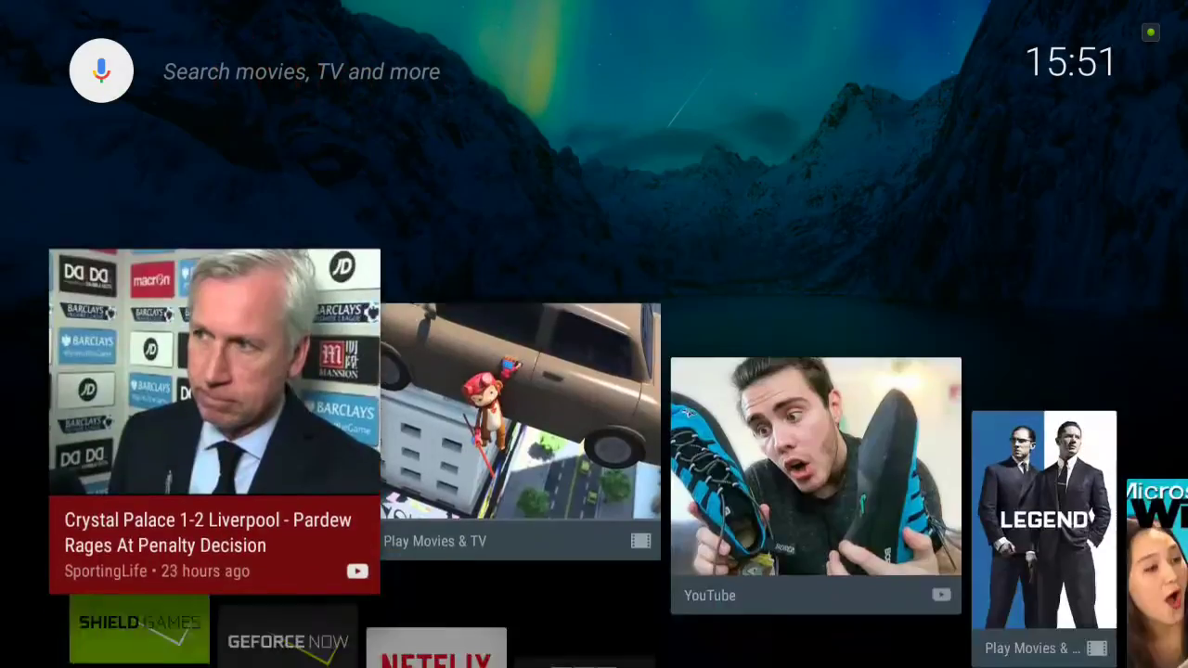
key(Down)
key(Down)
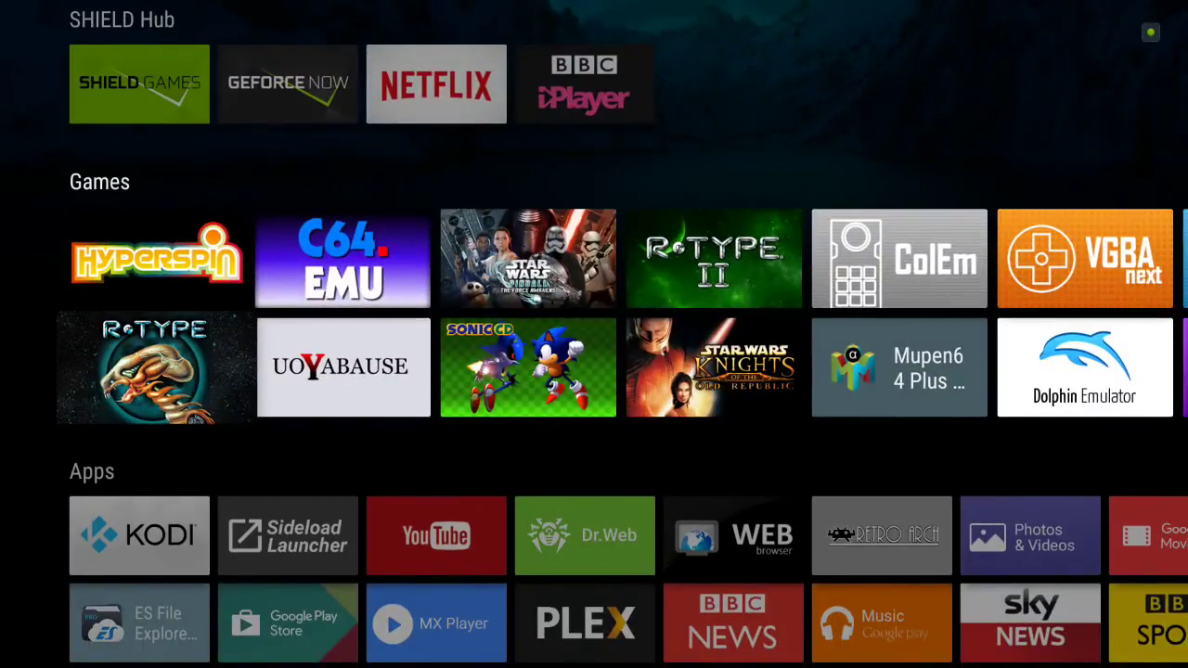
key(Down)
key(Up)
key(Right)
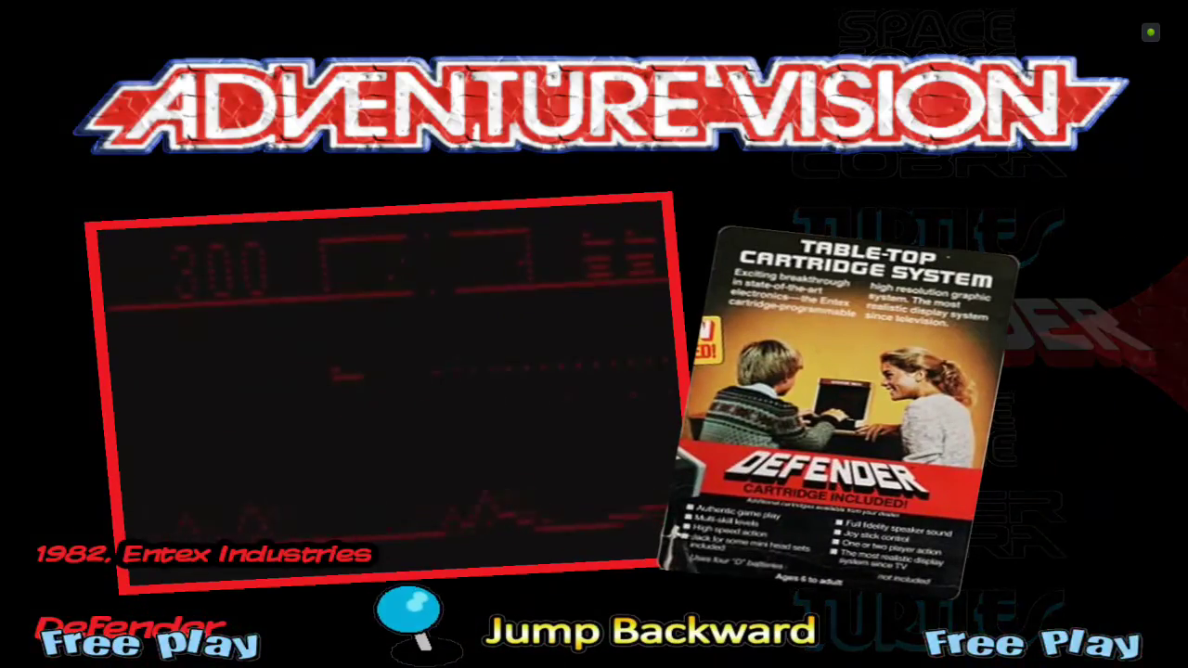
Step: Browse the Adventure Vision game wheel in HyperSpin and launch Defender
key(Up)
key(Up)
key(Down)
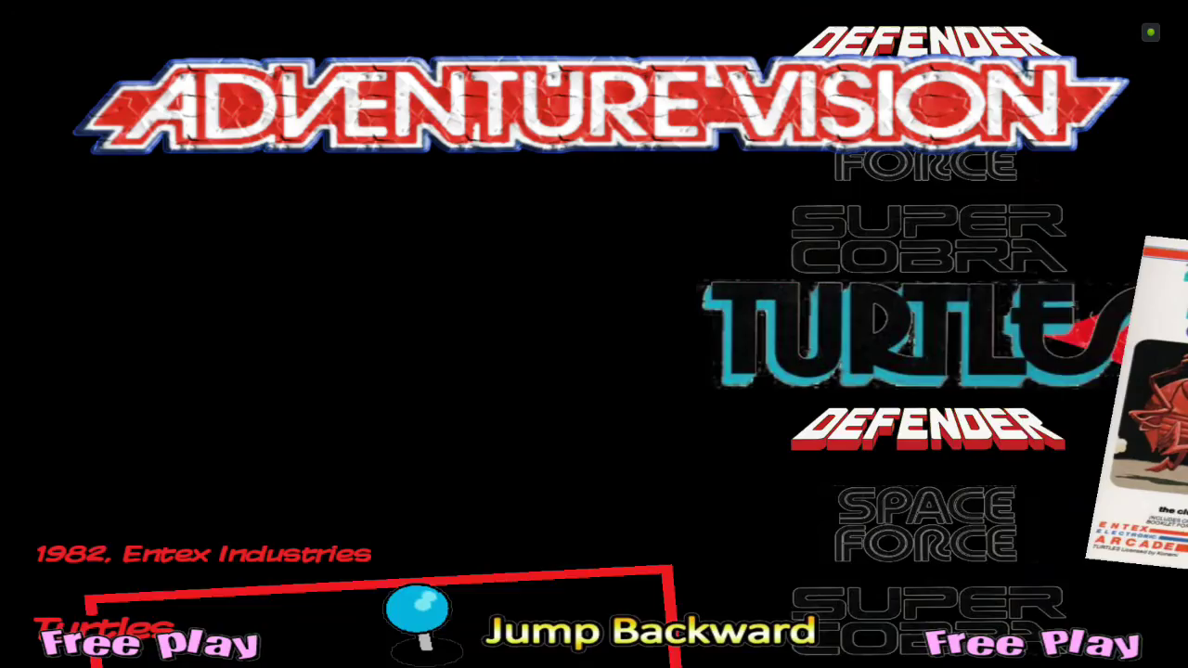
key(Down)
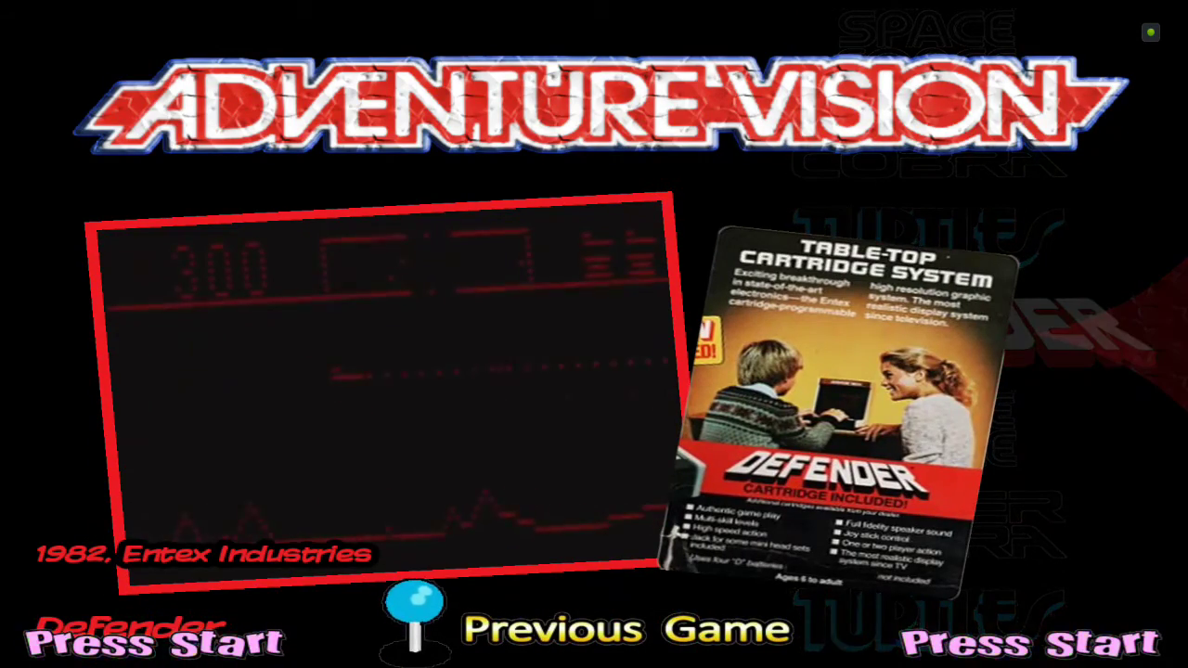
key(Down)
key(Up)
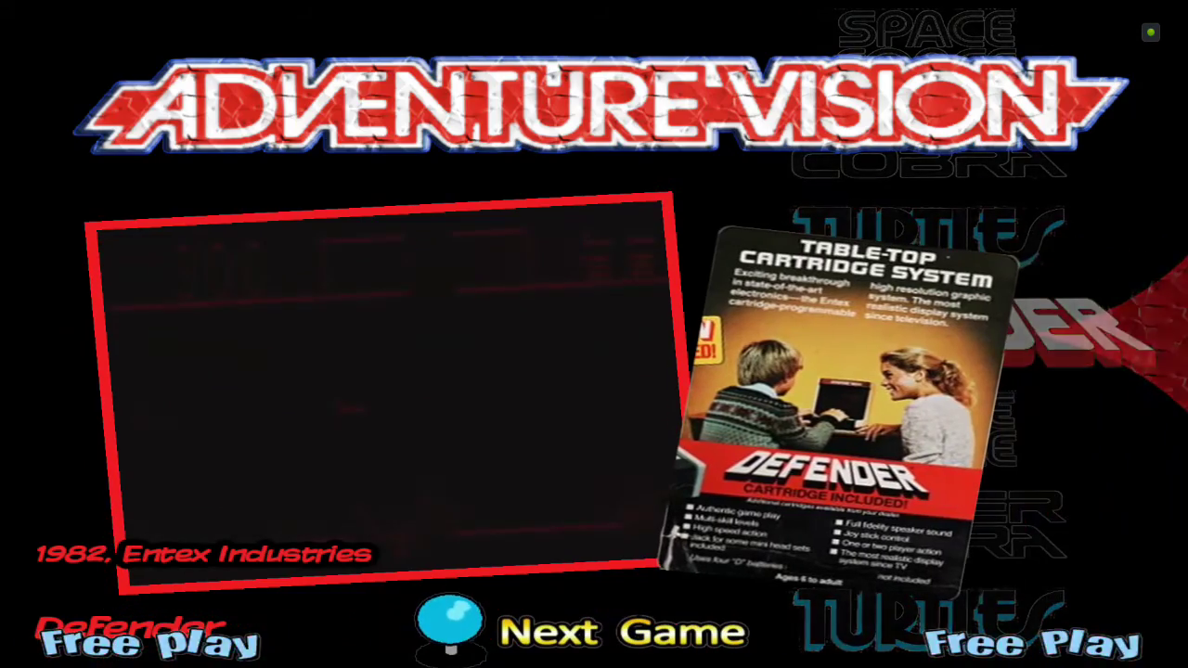
key(Return)
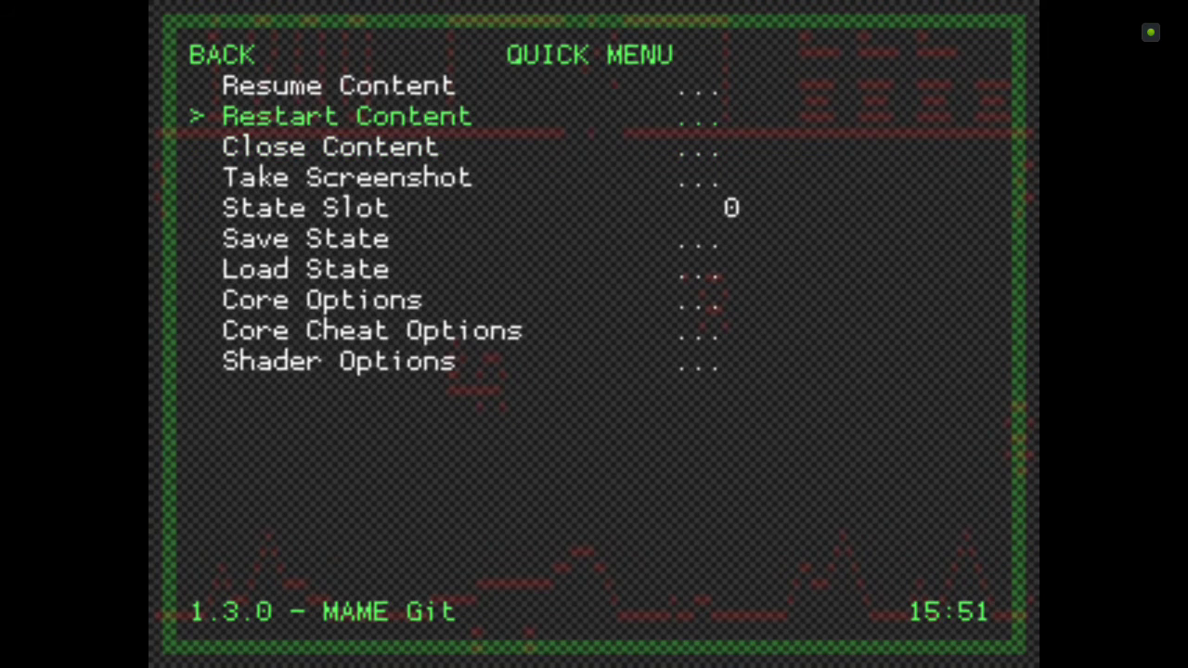
Step: Quit RetroArch from the running Defender game and start RetroArch again
key(BackSpace)
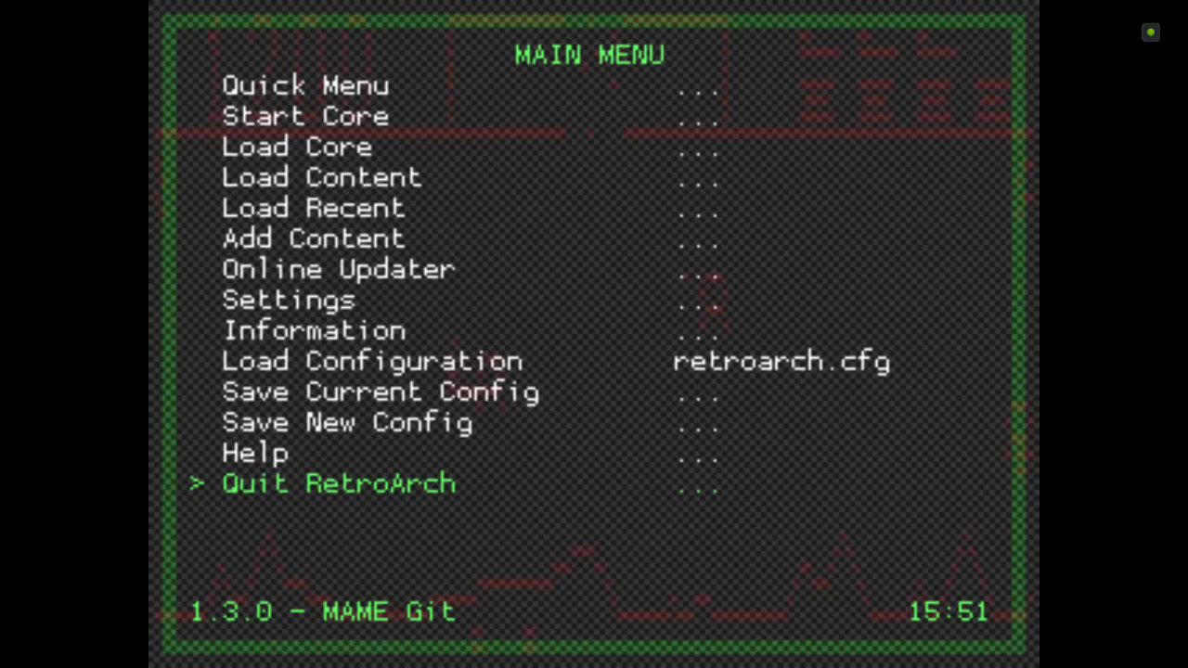
key(Return)
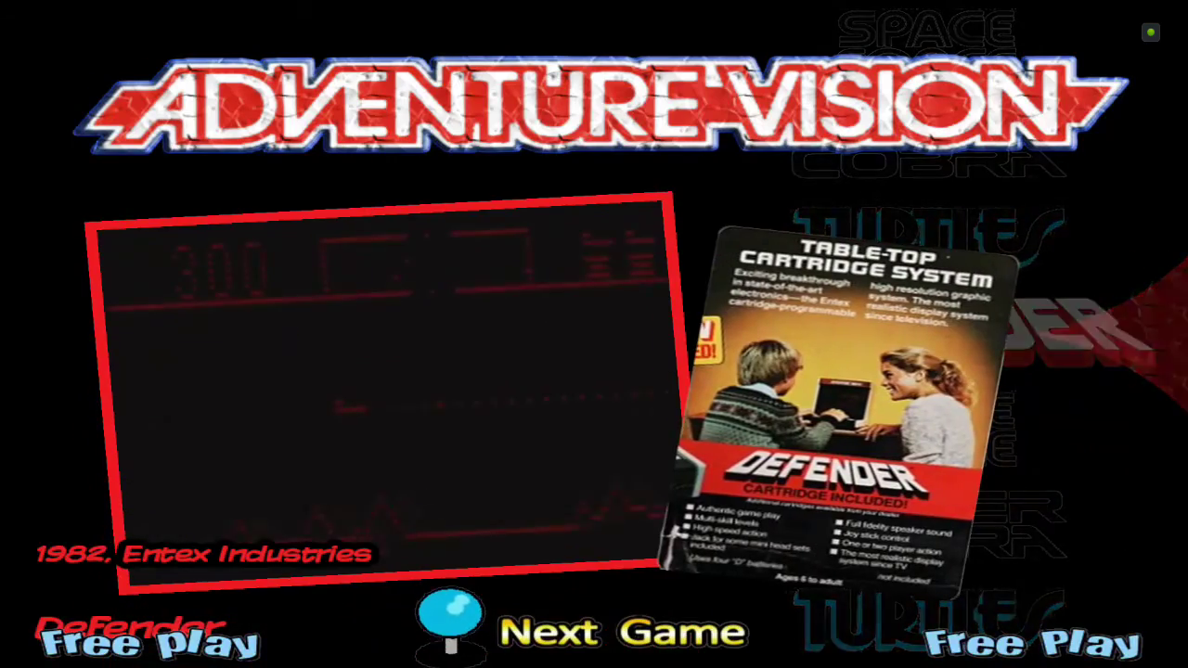
key(Return)
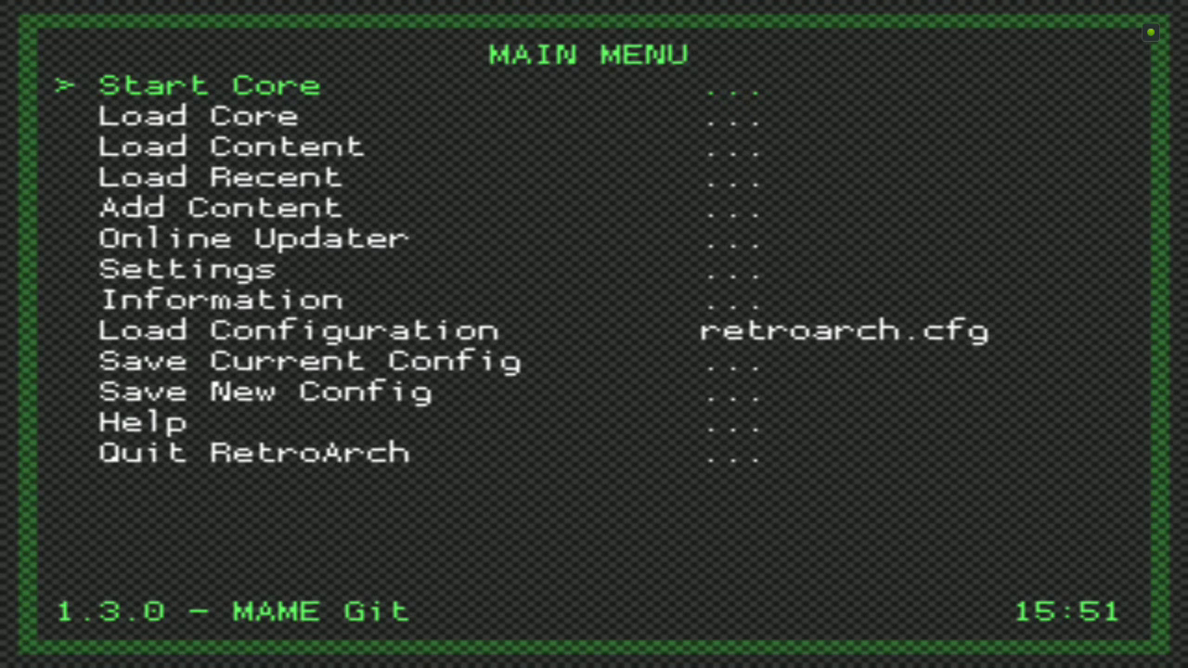
Step: Open the Directory section of the RetroArch settings
key(Down)
key(Down)
key(Down)
key(Down)
key(Down)
key(Down)
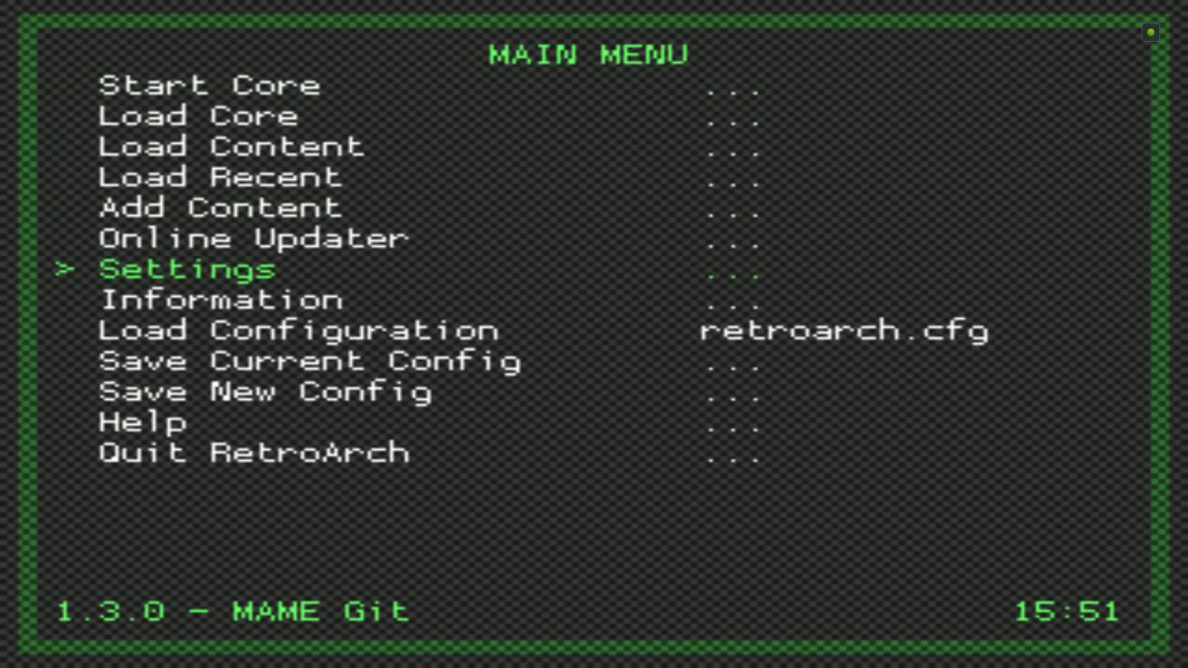
key(Return)
key(Up)
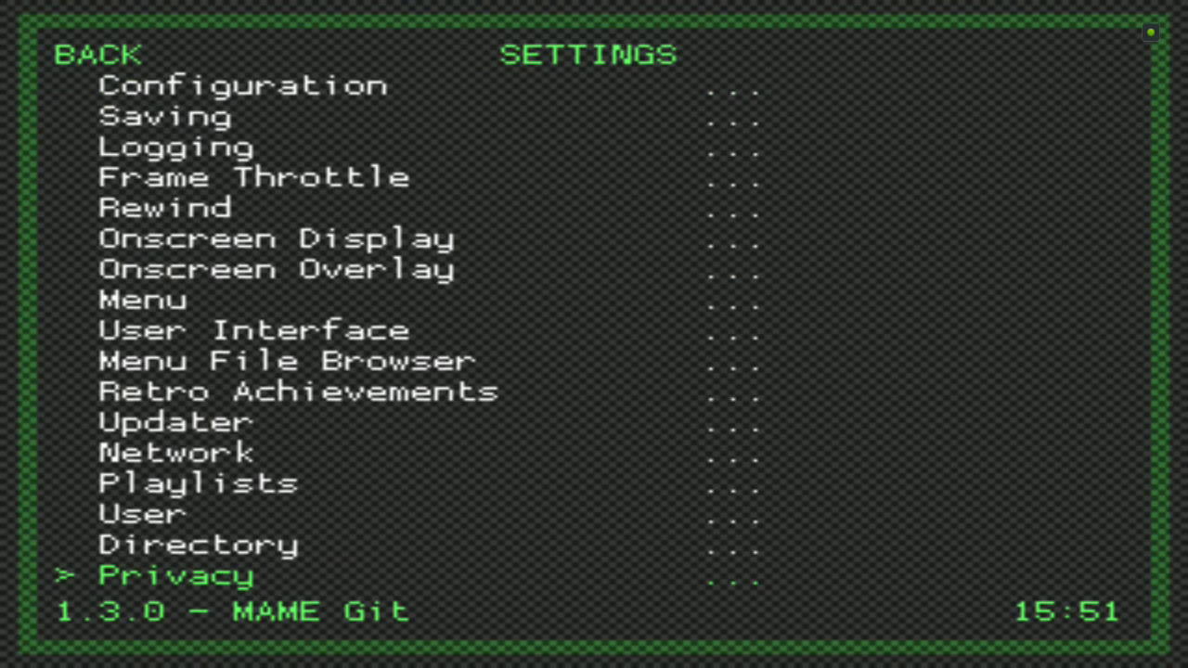
key(Return)
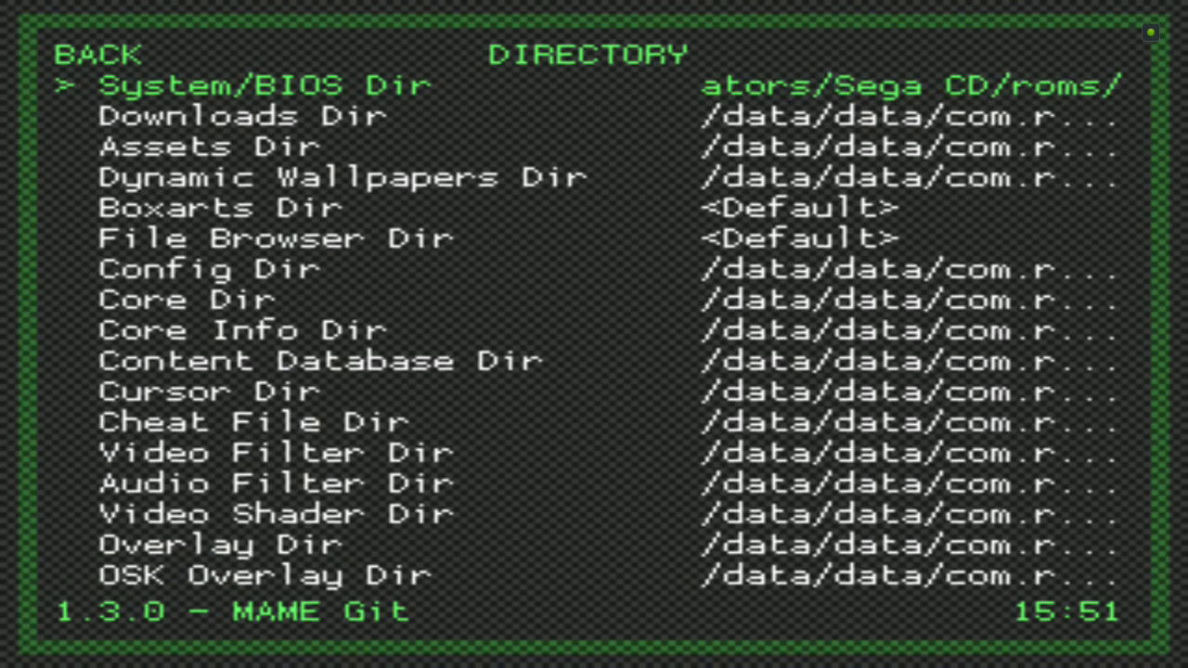
Step: Start choosing a new System/BIOS Dir and open the root directory "/"
key(Return)
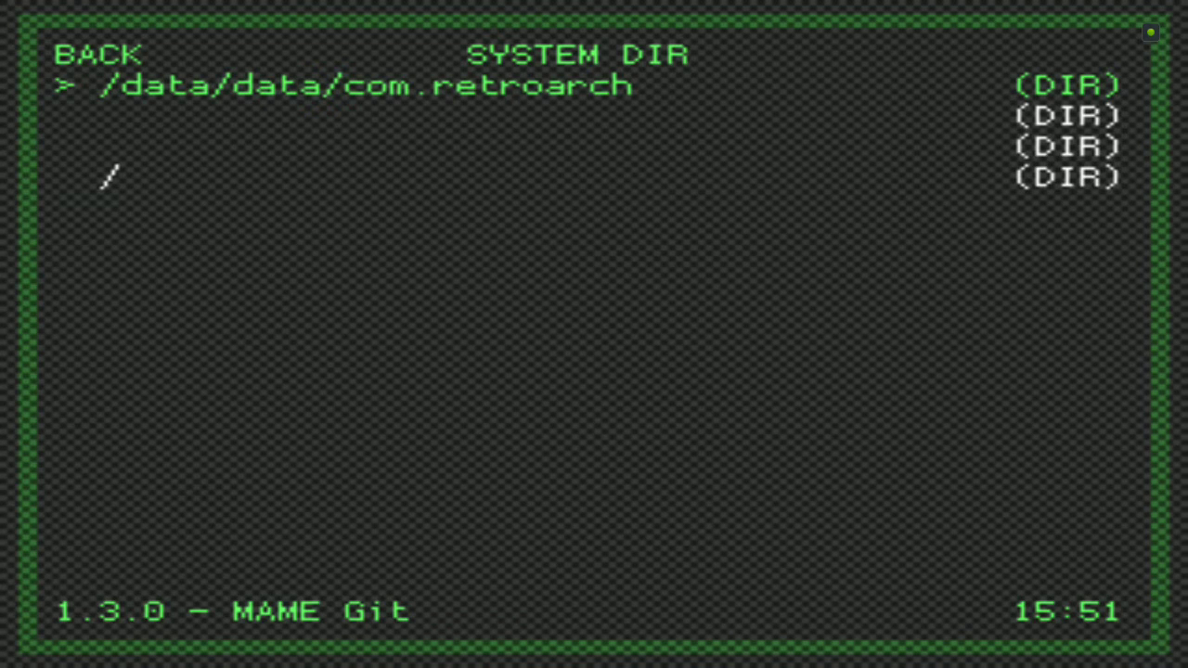
key(Down)
key(Down)
key(Return)
Step: Enter the sdcard folder within the root directory while choosing the System/BIOS Dir
key(Down)
key(Down)
key(Down)
key(Down)
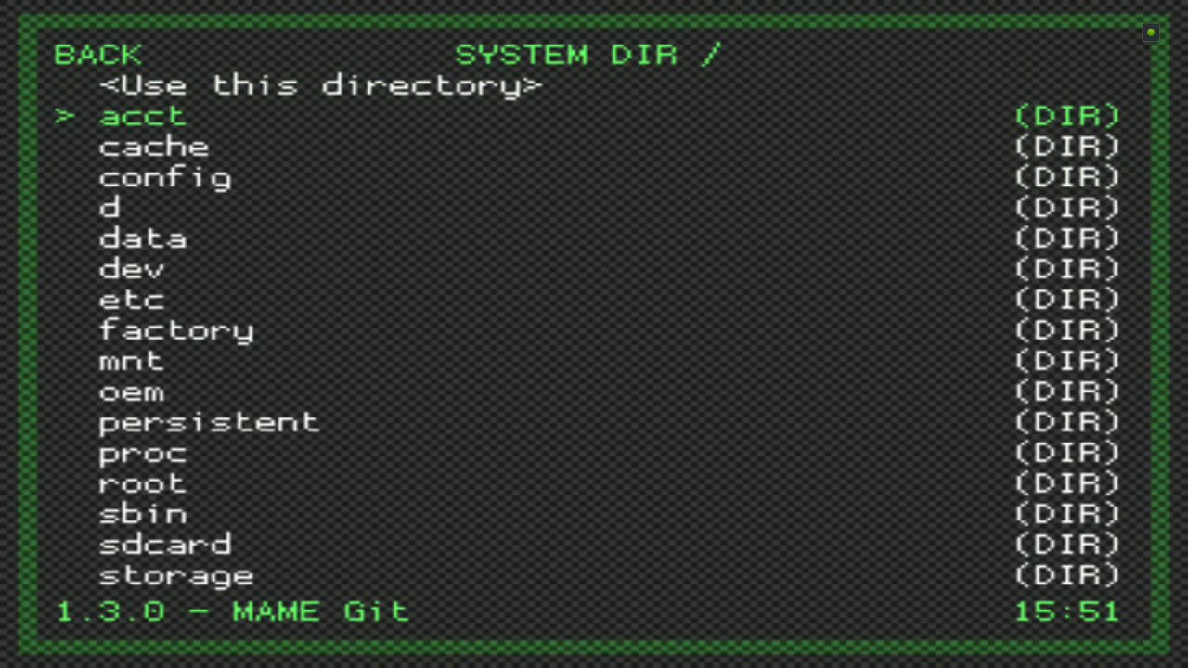
key(Down)
key(Down)
key(Down)
key(Down)
key(Down)
key(Down)
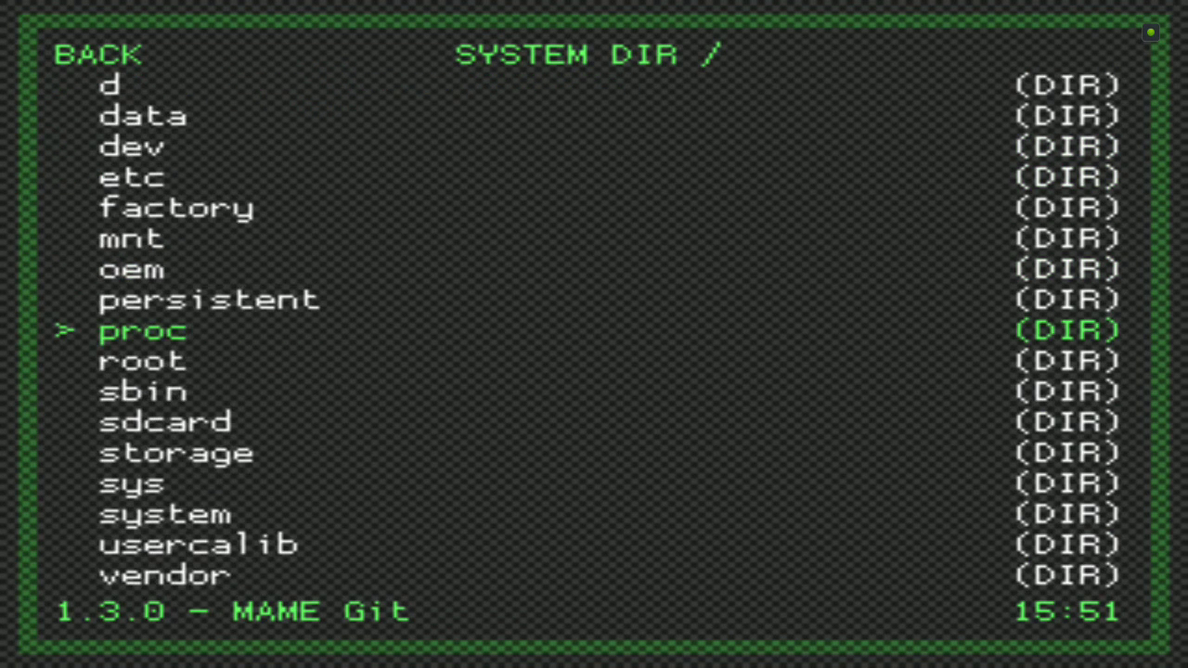
key(Down)
key(Return)
Step: Open the Android folder inside sdcard while choosing the System/BIOS Dir
key(Down)
key(Down)
key(Down)
key(Down)
key(Down)
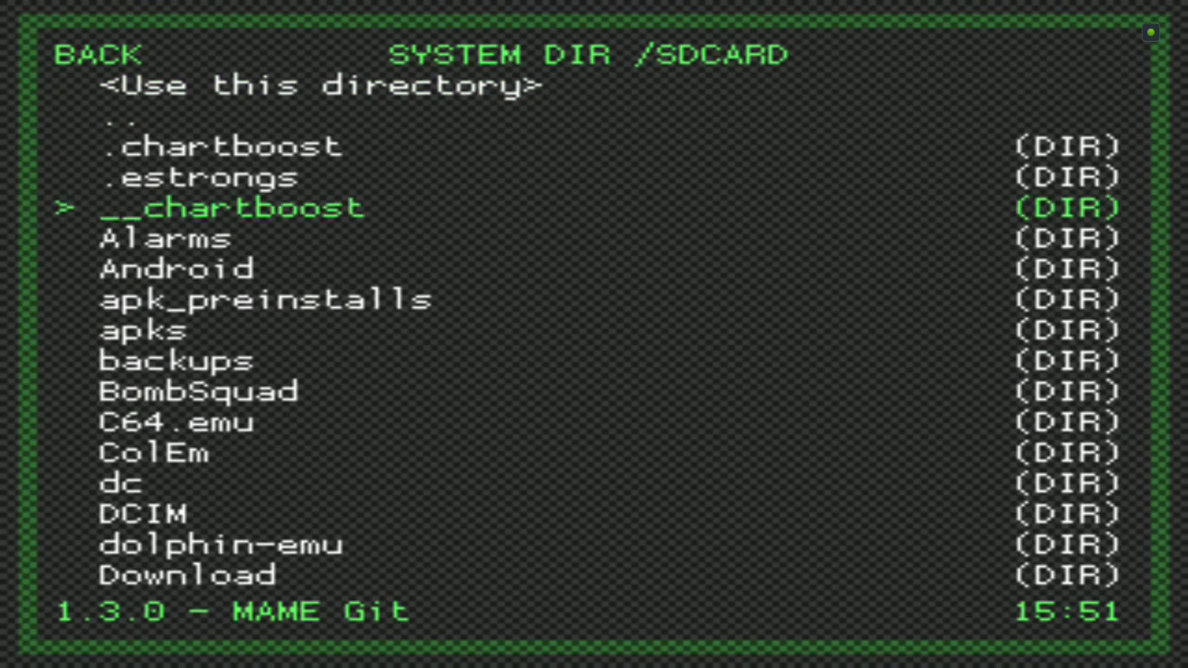
key(Return)
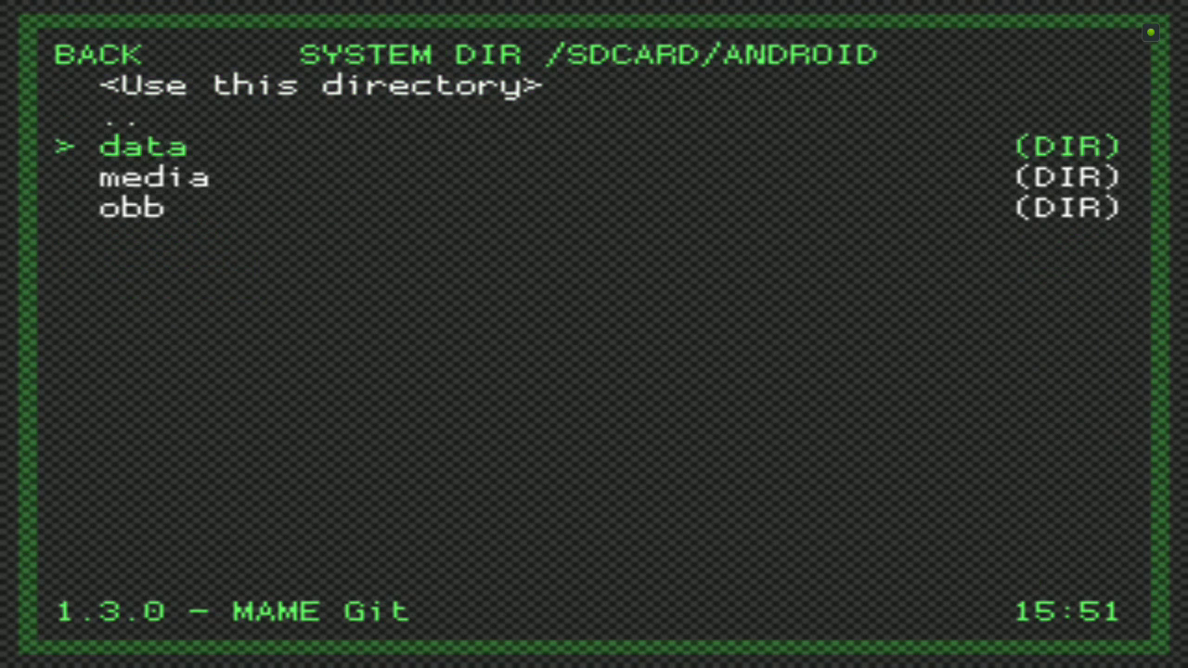
Step: Open the data folder and its com.retroarch subfolder for the System/BIOS Dir
key(Return)
key(Down)
key(Down)
key(Down)
key(Down)
key(Down)
key(Down)
key(Down)
key(Down)
key(Down)
key(Down)
key(Down)
key(Down)
key(Down)
key(Down)
key(Down)
key(Down)
key(Down)
key(Down)
key(Down)
key(Down)
key(Down)
key(Down)
key(Down)
key(Down)
key(Down)
key(Down)
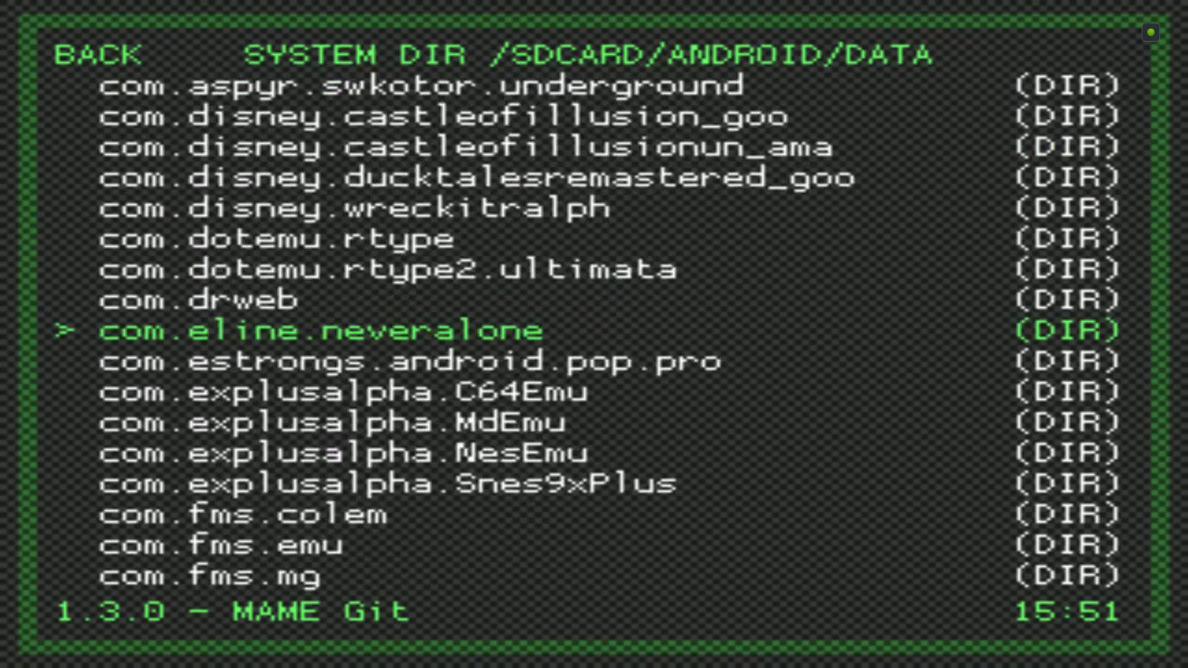
key(Up)
key(Up)
key(Up)
key(Up)
key(Up)
key(Up)
key(Up)
key(Up)
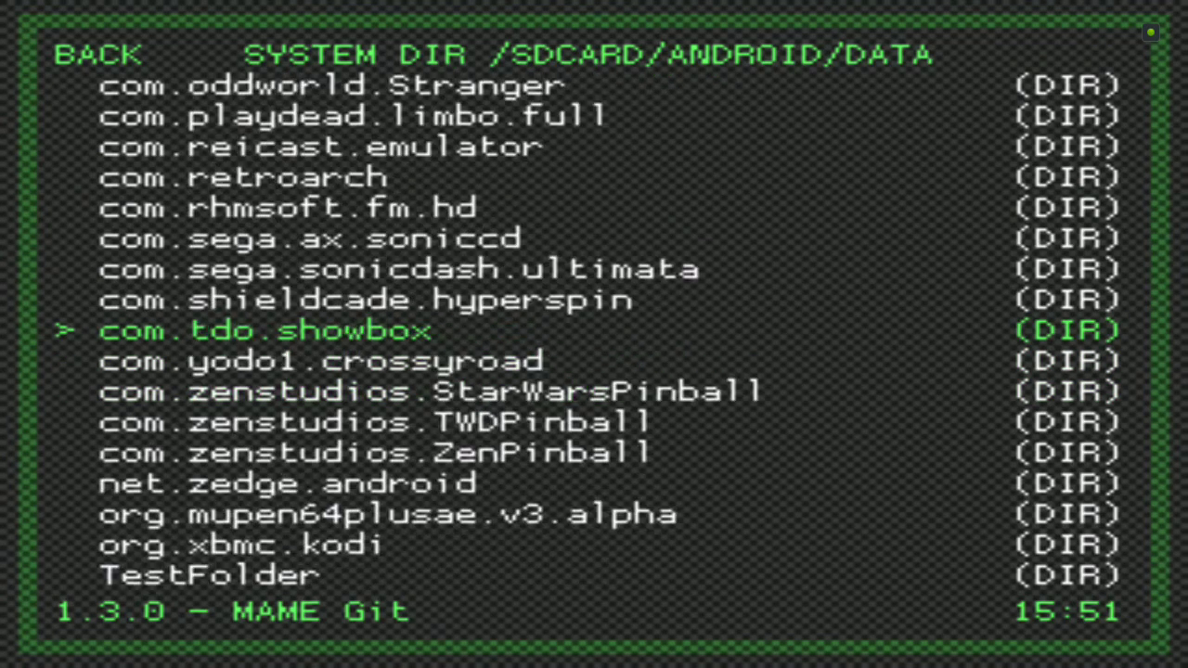
key(Return)
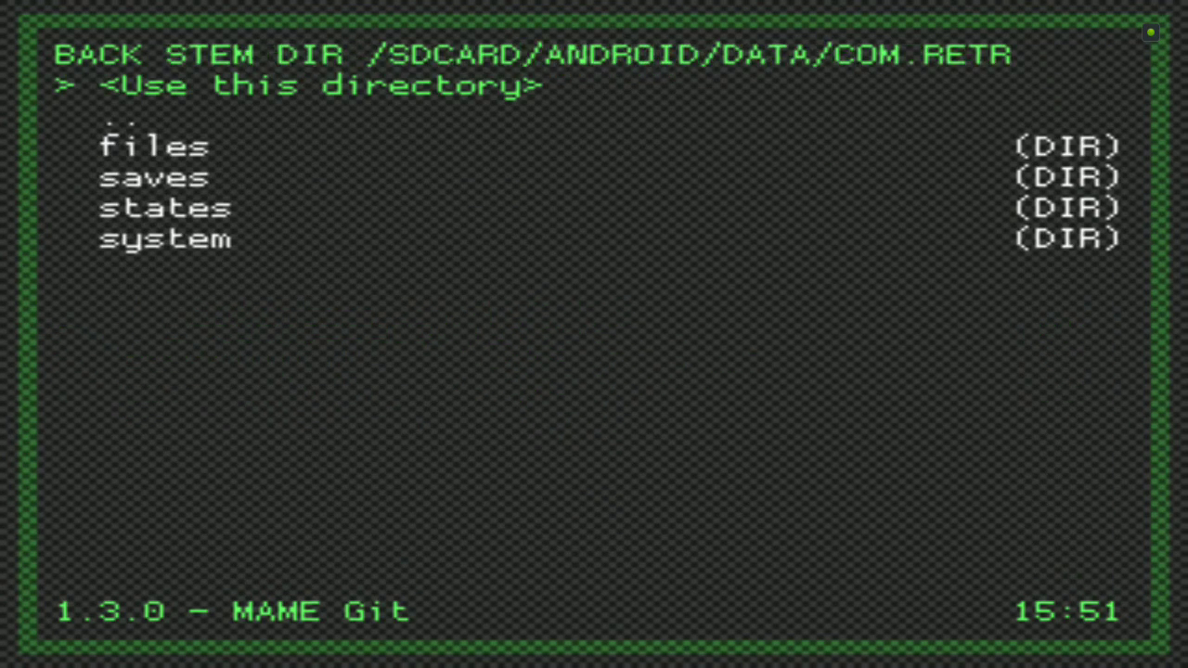
Step: Select the system folder inside com.retroarch for the System/BIOS Dir
key(Down)
key(Down)
key(Down)
key(Down)
key(Down)
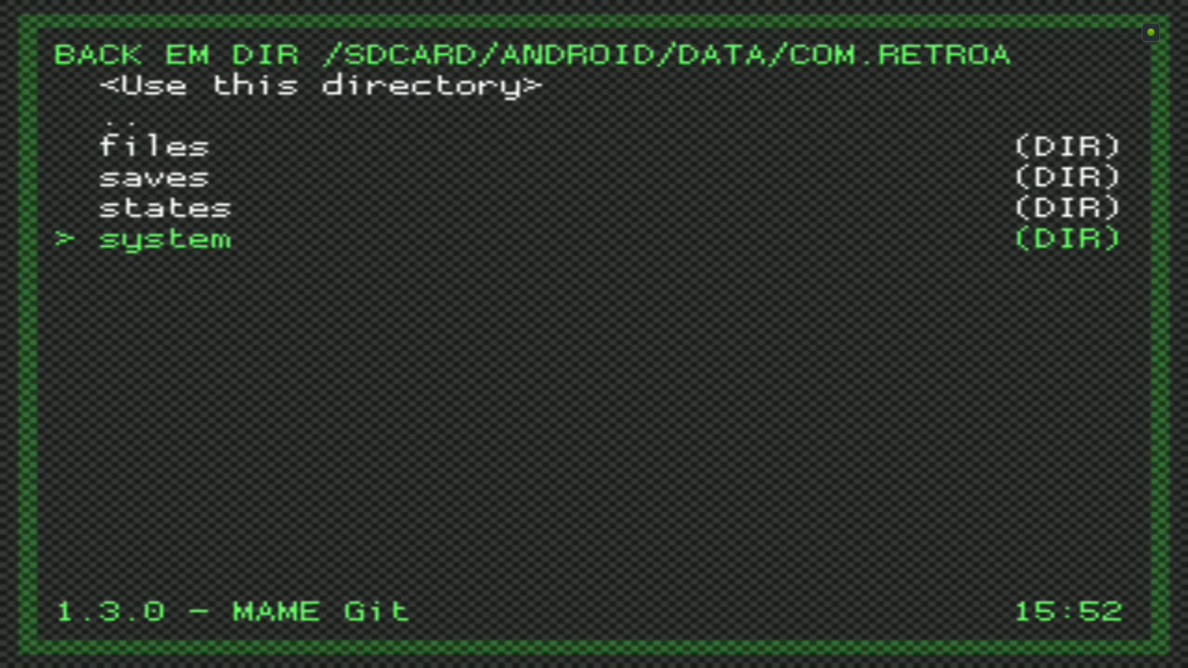
key(Return)
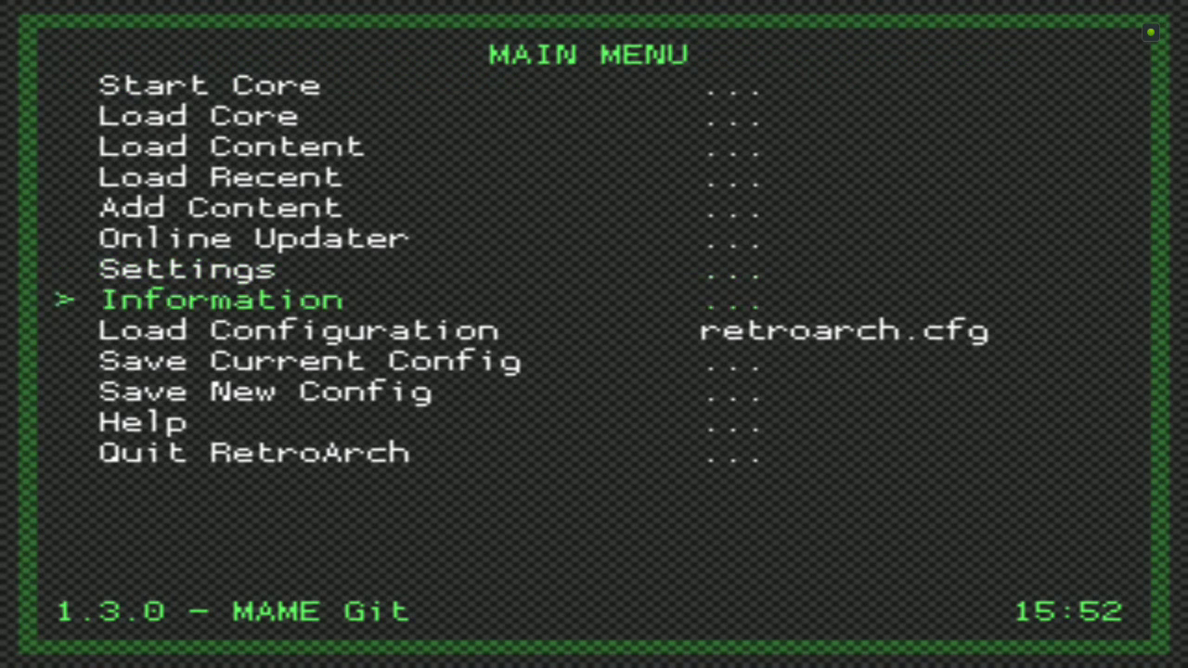
Step: Open the Configuration settings and check the Save Configuration On Exit and Configuration Per-Core options
key(Down)
key(Down)
key(Down)
key(Down)
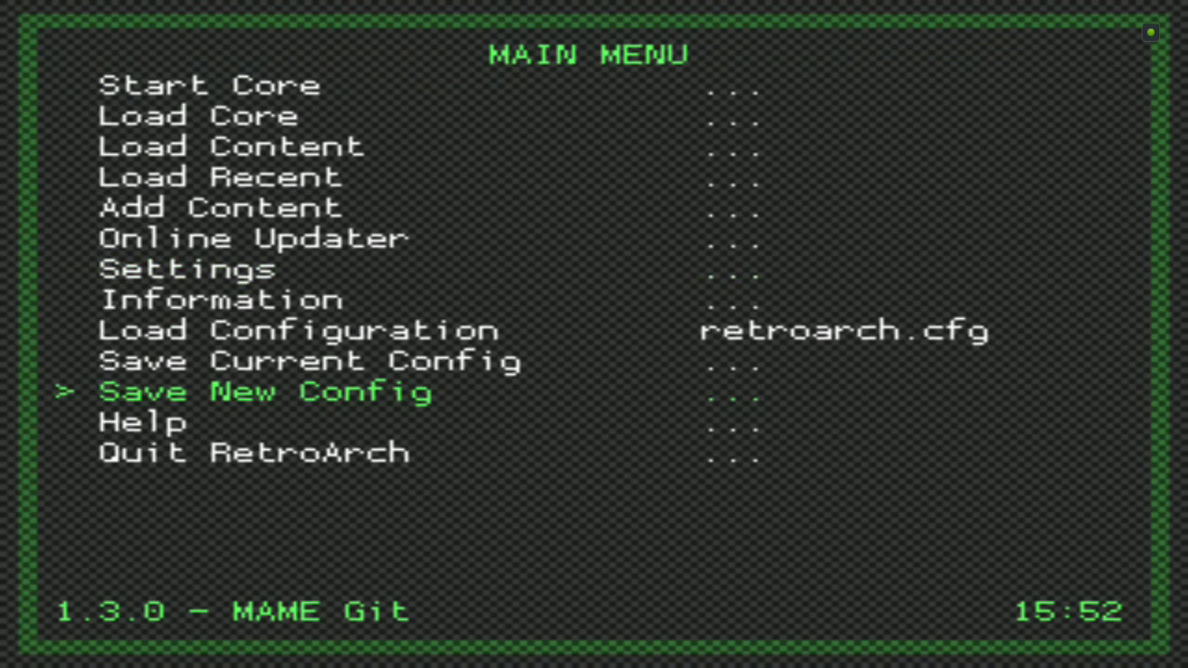
key(Up)
key(Up)
key(Up)
key(Up)
key(Up)
key(Up)
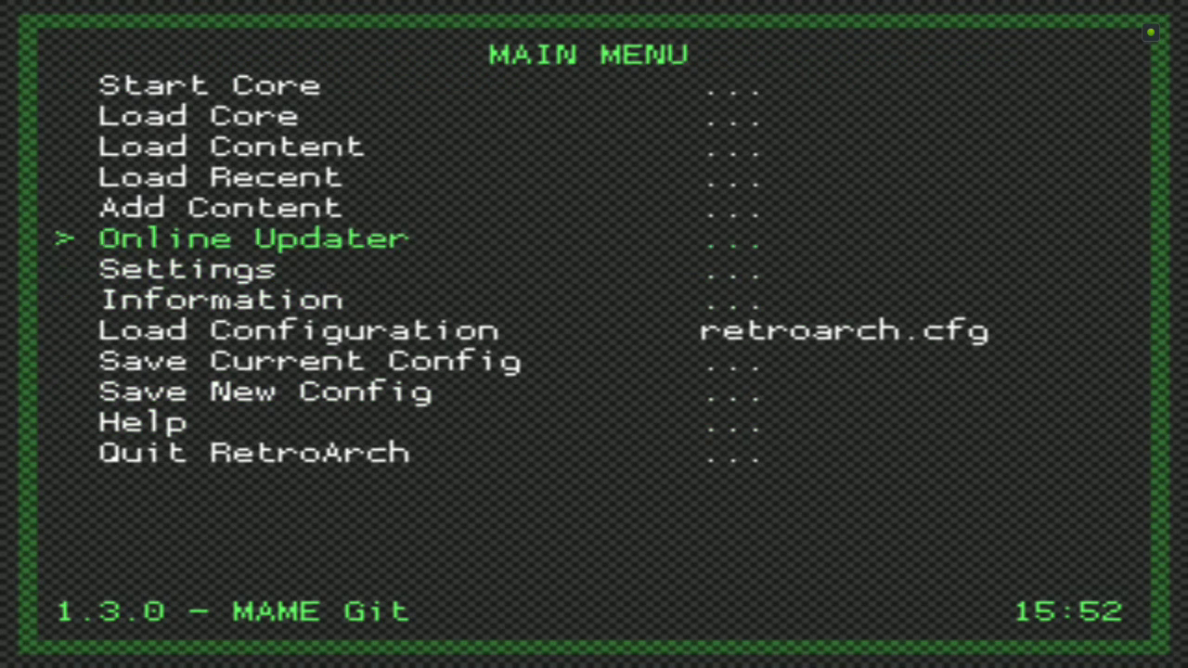
key(Down)
key(Return)
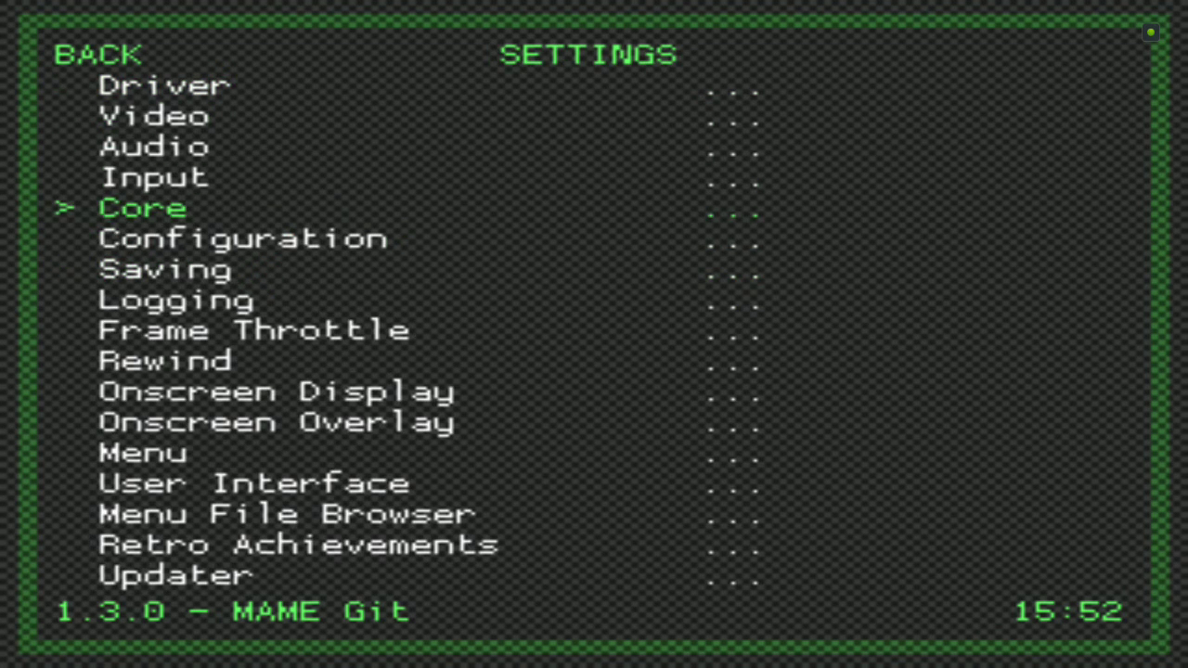
key(Down)
key(Return)
key(Down)
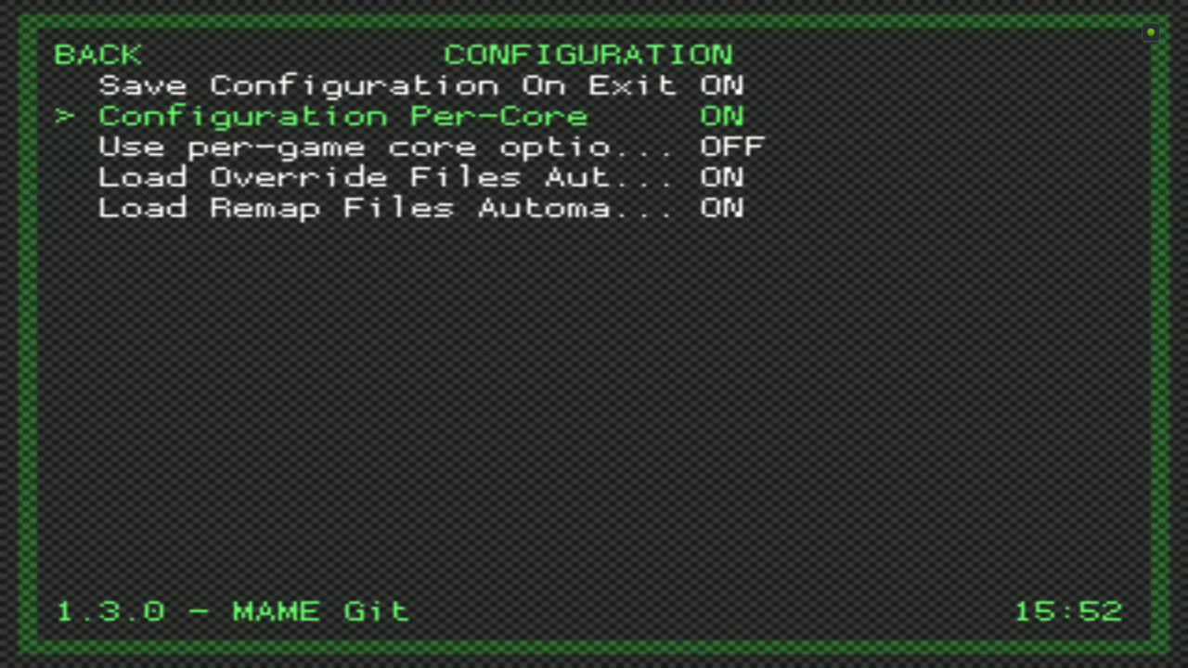
key(BackSpace)
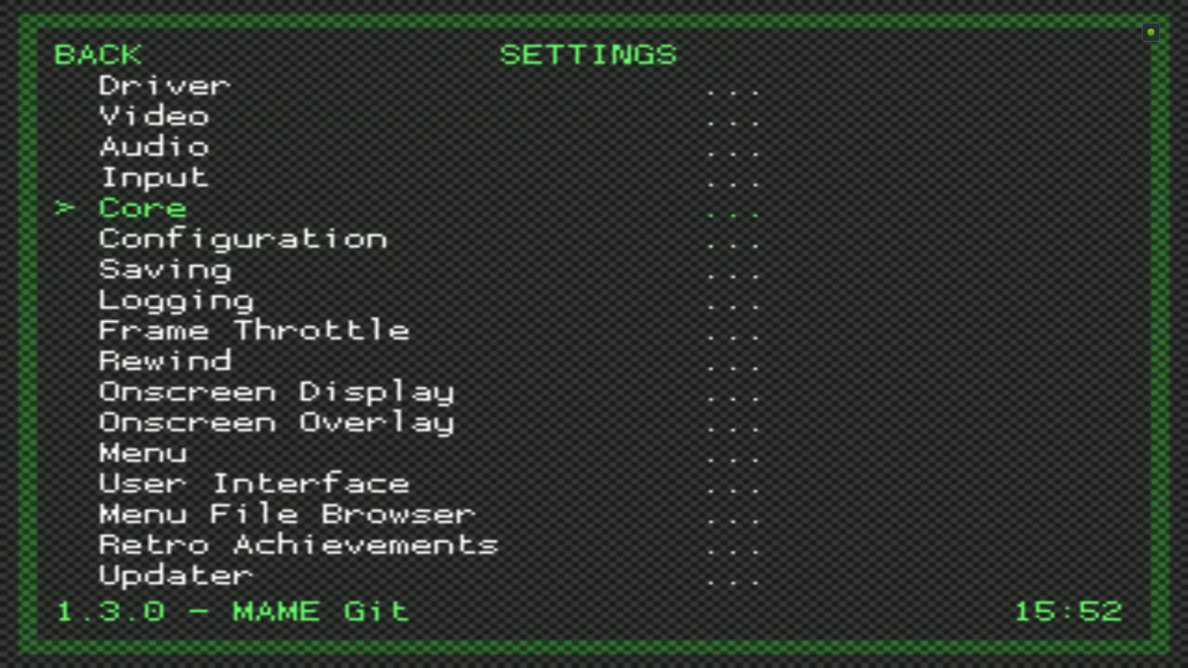
Step: Leave the settings and quit RetroArch from its main menu
key(Up)
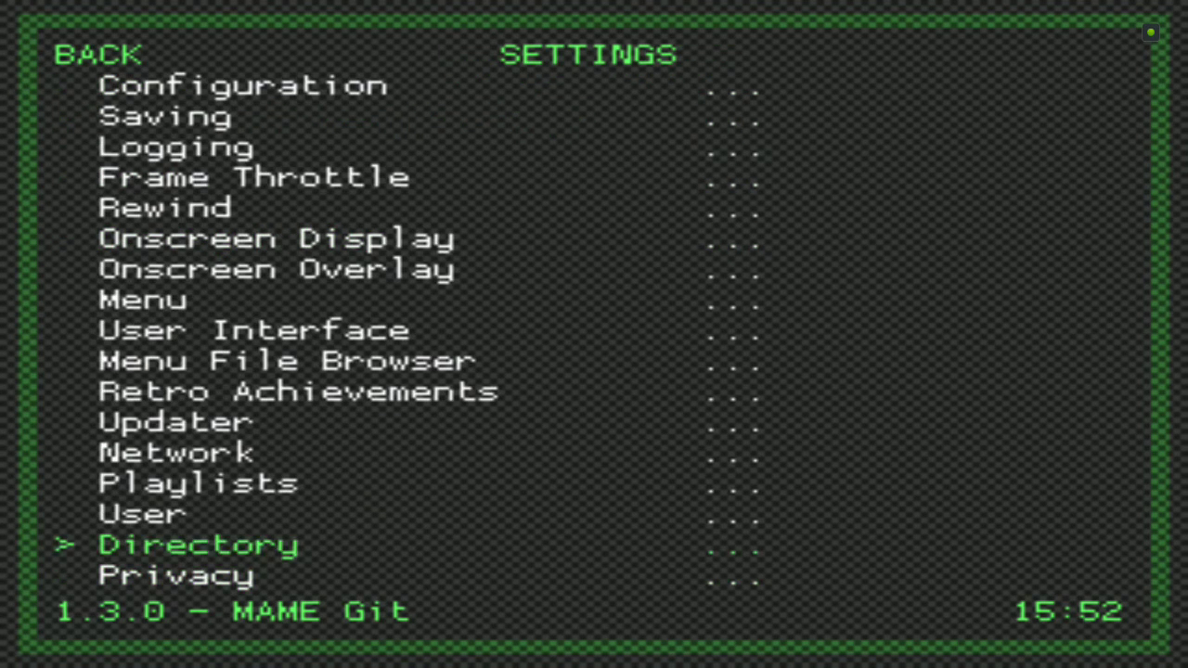
key(BackSpace)
key(Down)
key(Down)
key(Down)
key(Down)
key(Down)
key(Down)
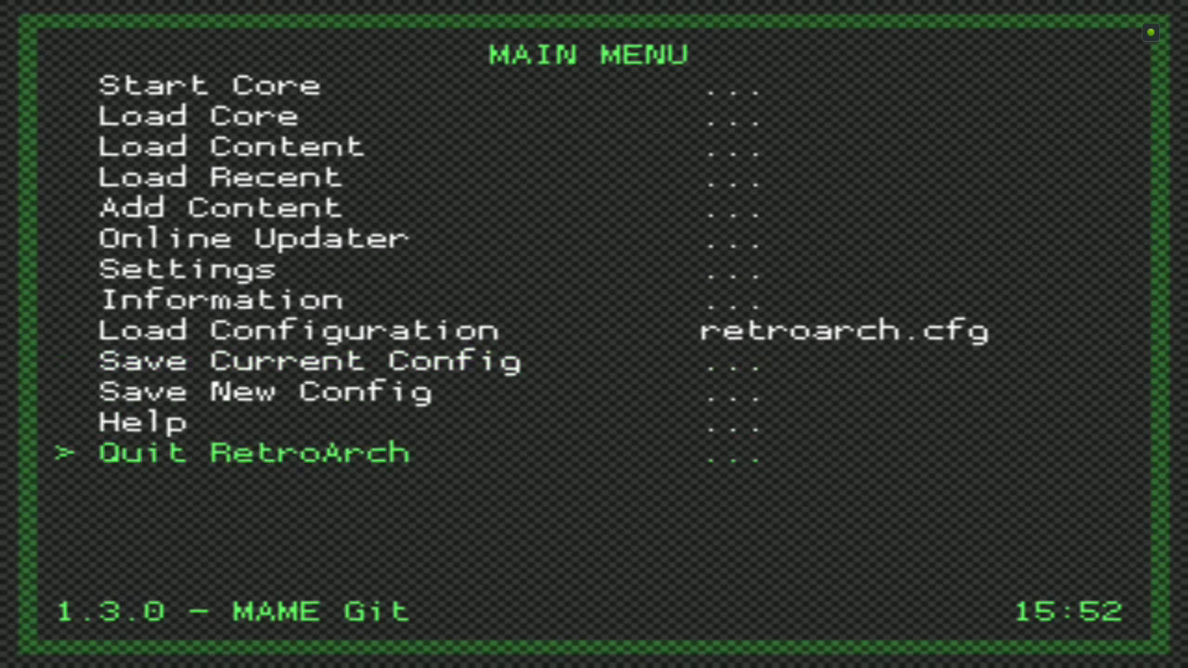
key(Return)
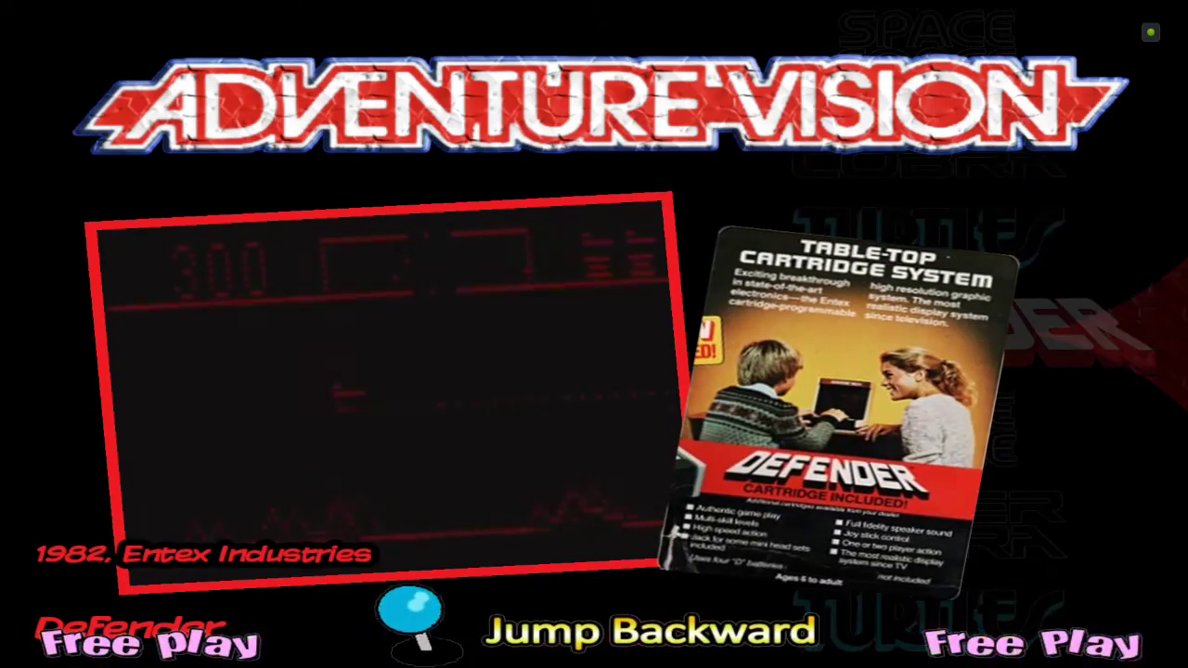
Step: Launch Defender from the Adventure Vision game list in HyperSpin and play it briefly
key(Return)
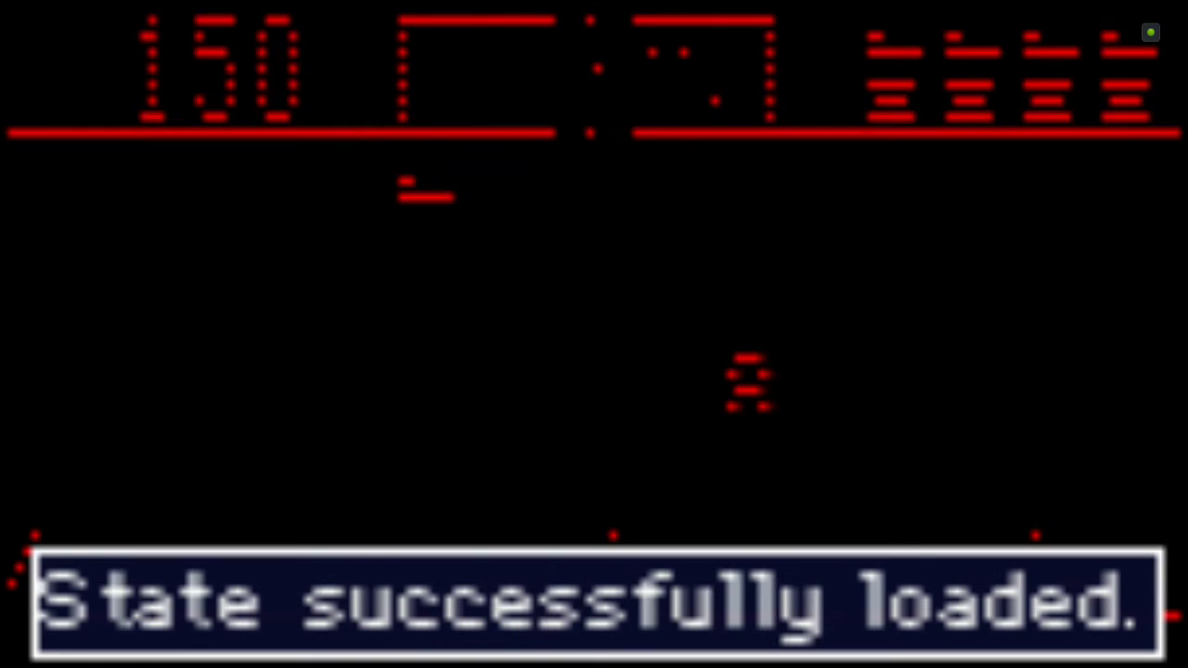
key(Left)
key(space)
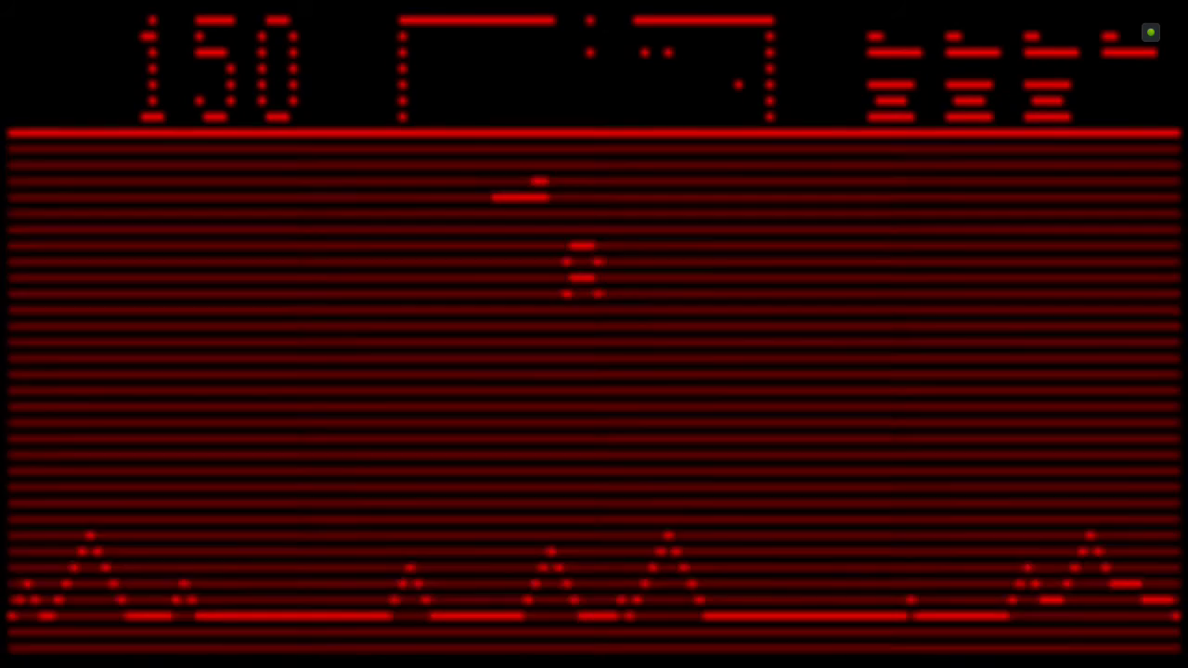
key(space)
key(Down)
key(space)
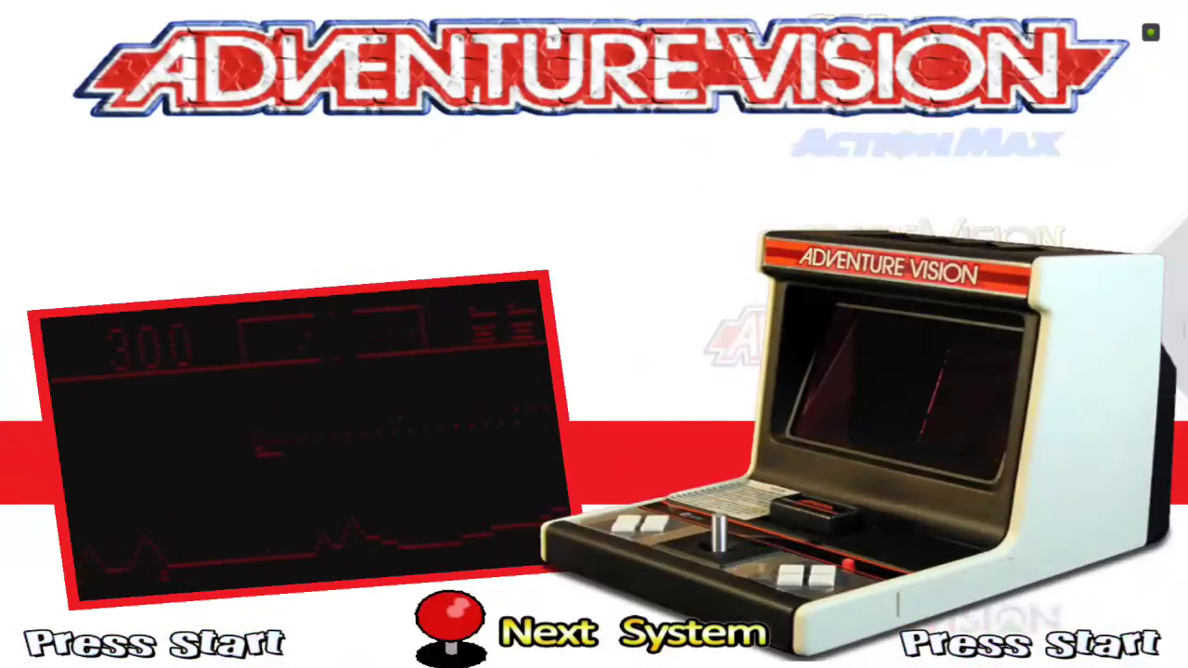
Step: Return to the Android home screen and launch ES File Explorer
key(Home)
key(Down)
key(Down)
key(Down)
key(Down)
key(Down)
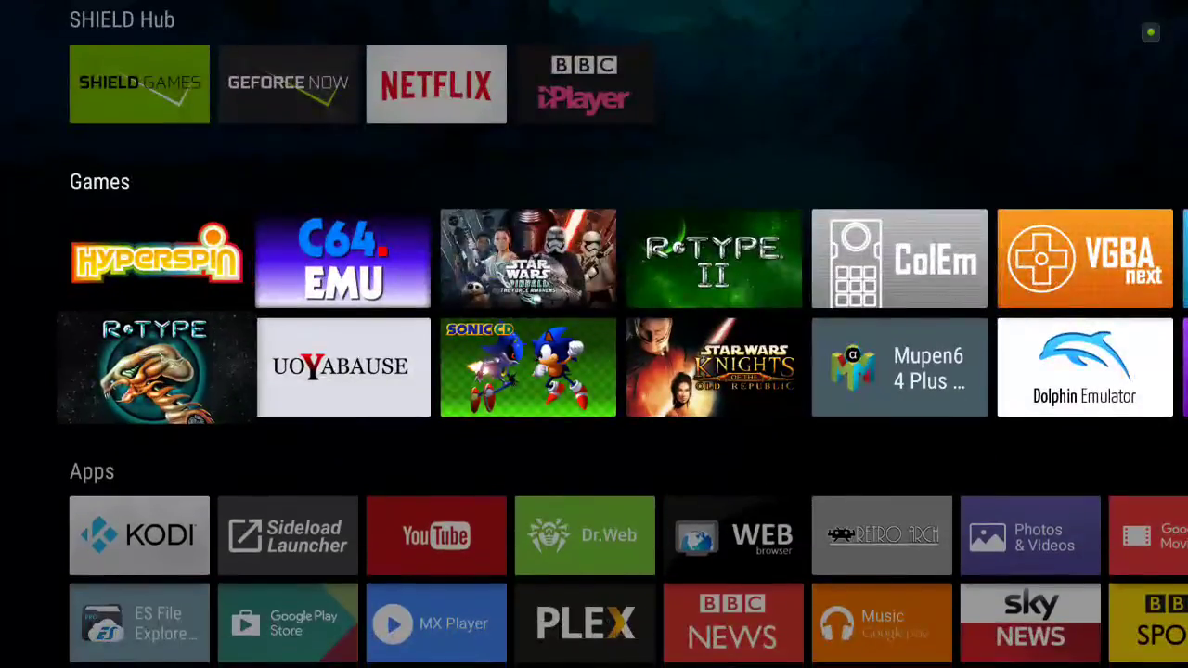
key(Return)
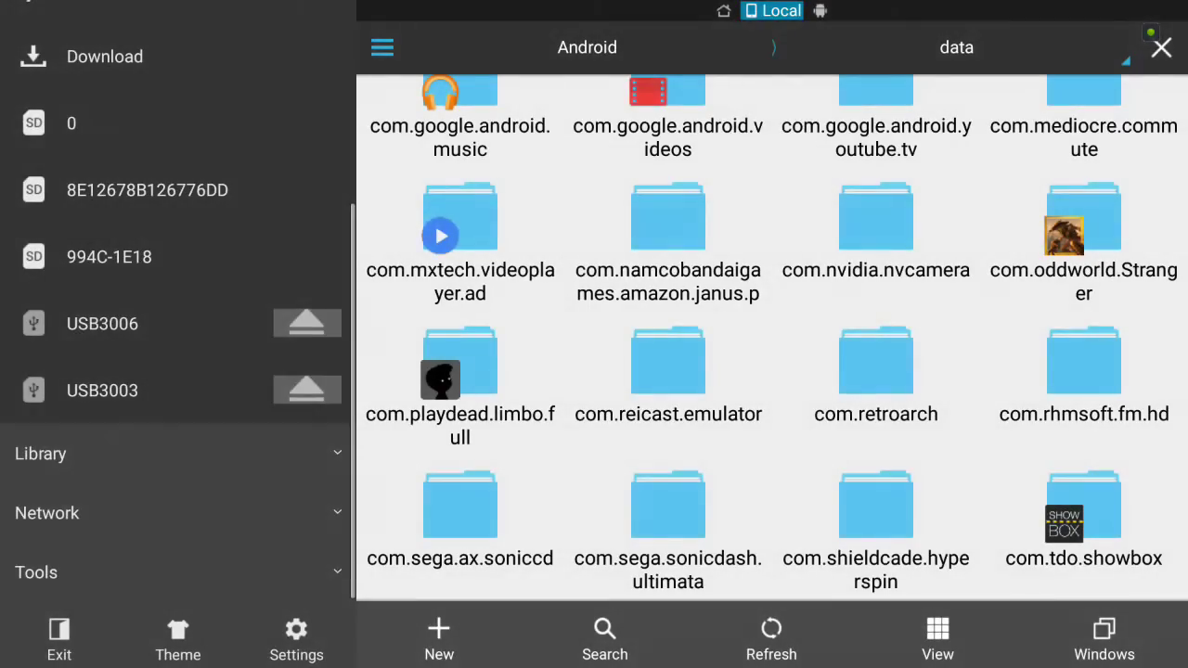
Step: Open the 994C-1E18 SD card storage in the file manager
key(Left)
key(Up)
key(Up)
key(Up)
key(Down)
key(Down)
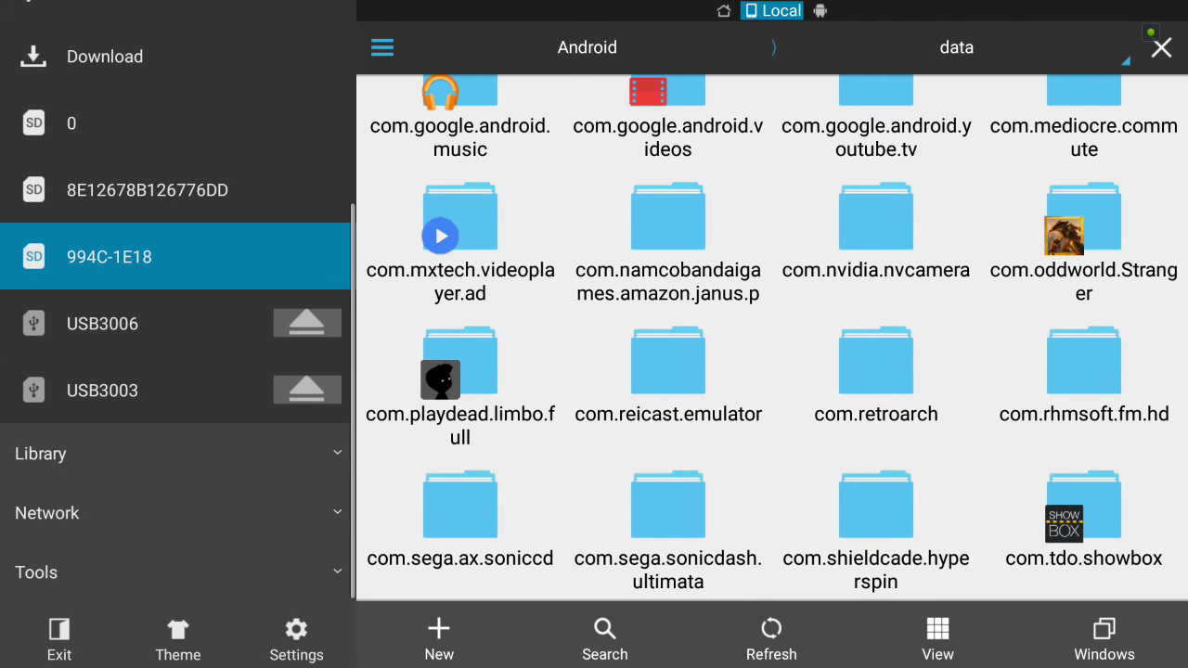
key(Return)
key(Up)
key(Right)
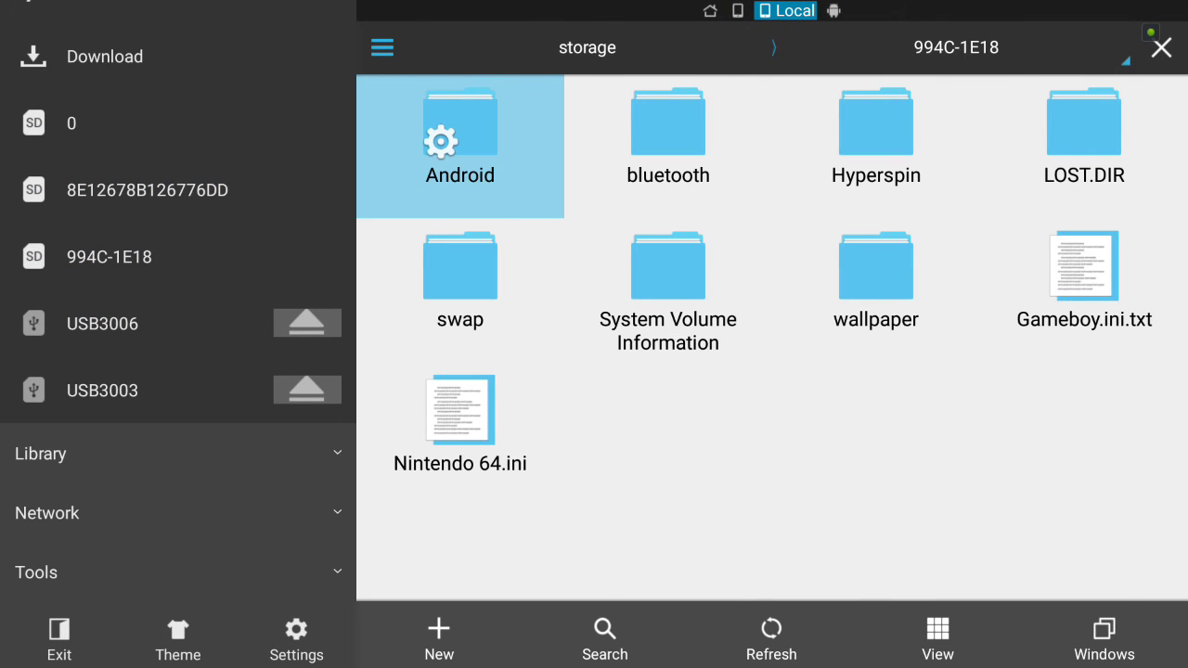
Step: Open the Hyperspin folder on the SD card and its Settings_Android subfolder
key(Right)
key(Right)
key(Return)
key(Up)
key(Right)
key(Down)
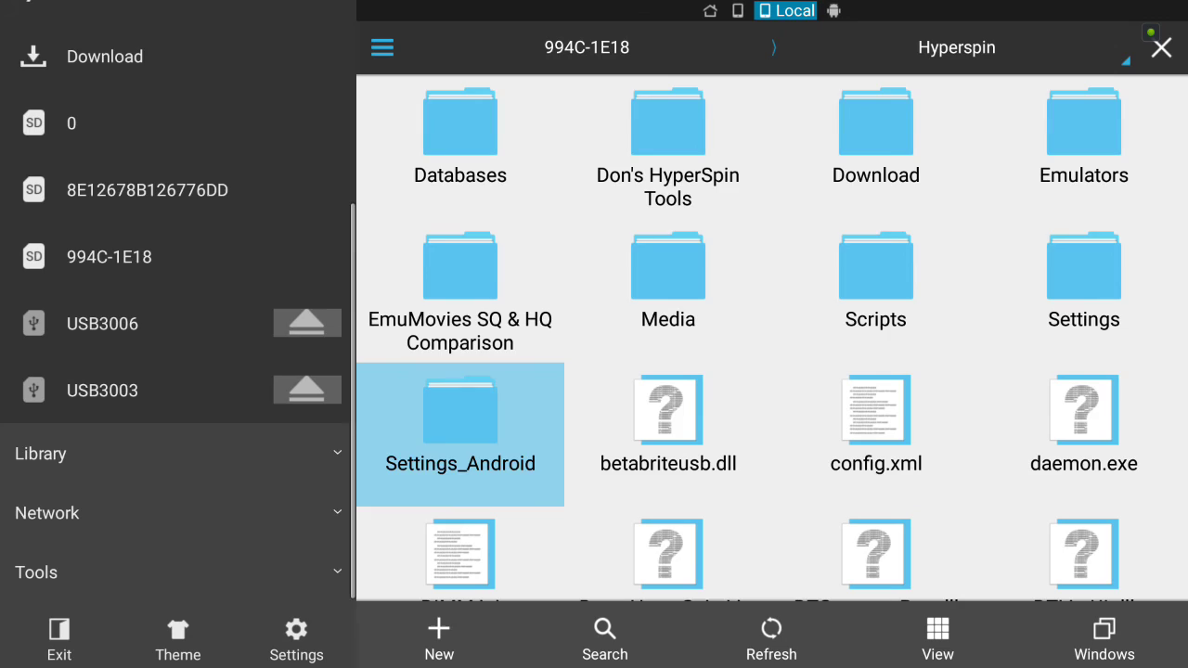
key(Return)
Step: Open Adventurevision.ini and review its exe info entries, including rompath, exe, romextension and parameters
key(Left)
key(Up)
key(Right)
key(Right)
key(Up)
key(Right)
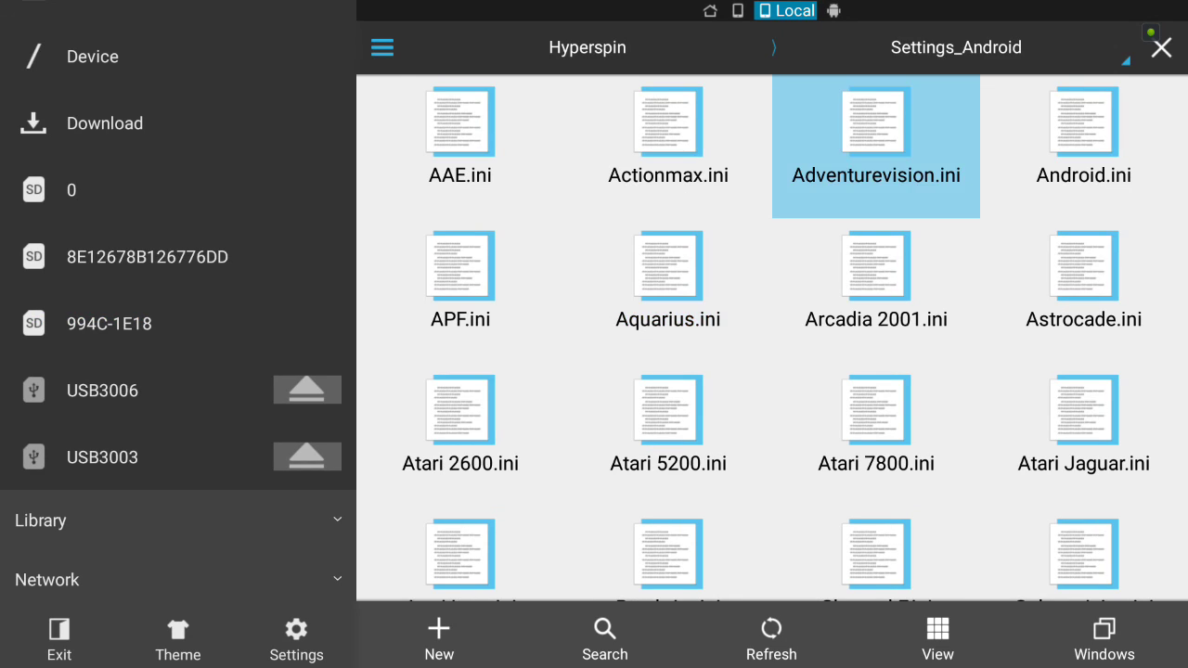
key(Return)
key(Down)
key(Return)
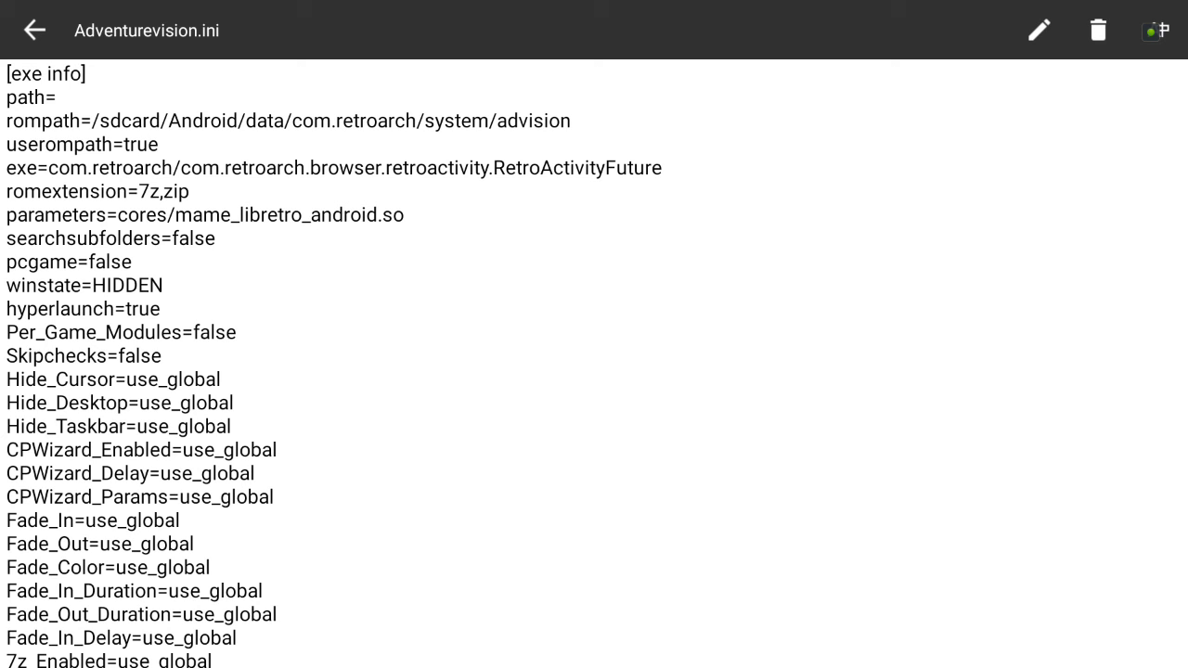
scroll(594, 371, down, 5)
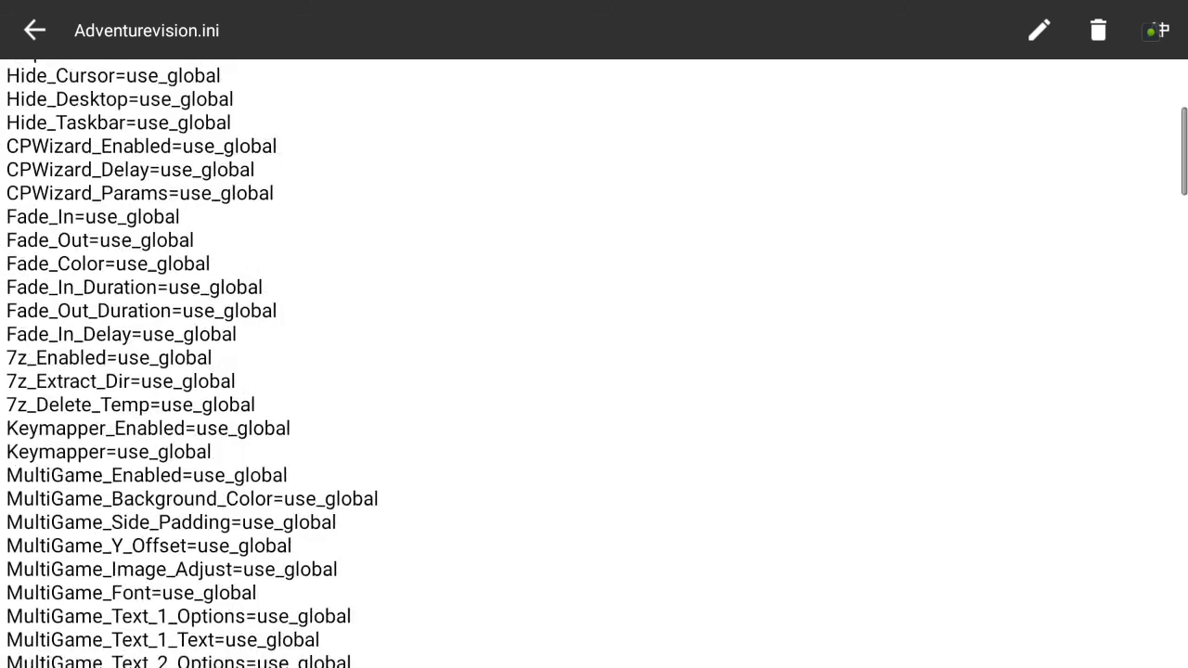
scroll(594, 371, up, 5)
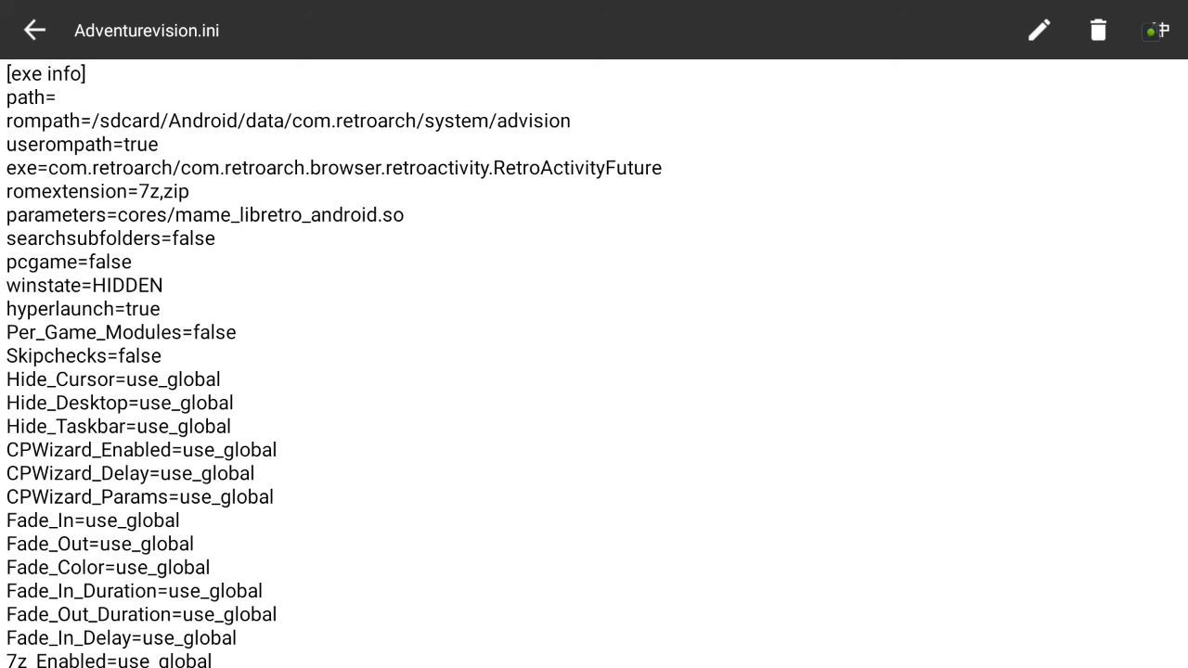
Step: Close Adventurevision.ini, back out of the open folders and exit ES File Explorer
key(Escape)
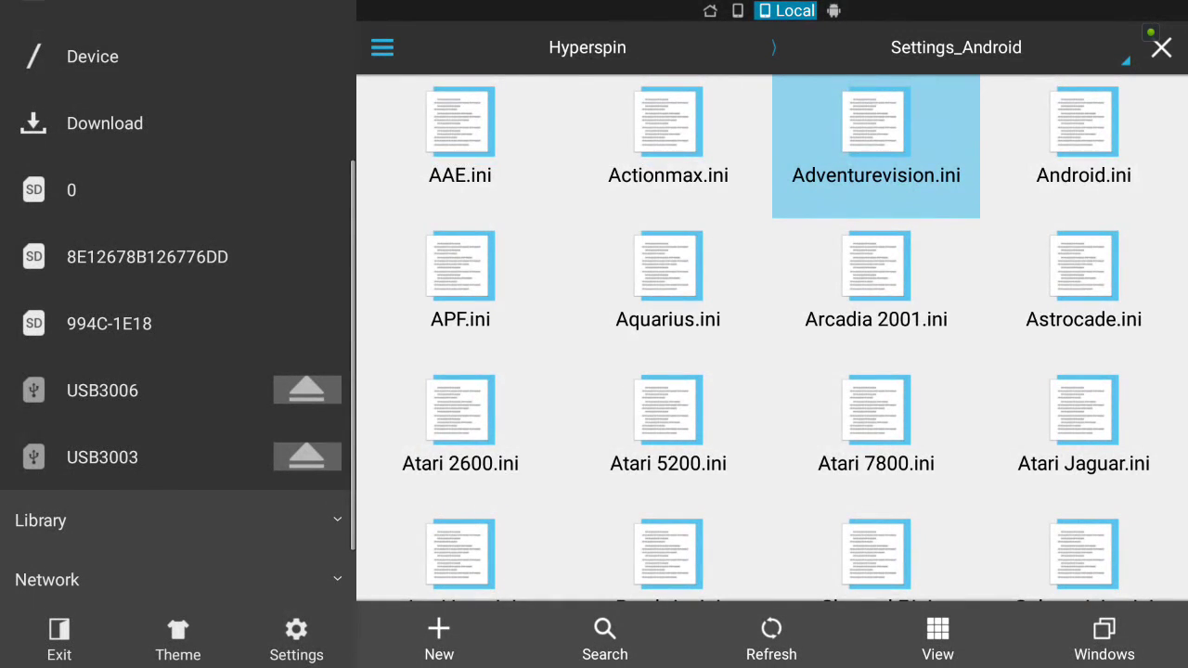
key(Escape)
key(Escape)
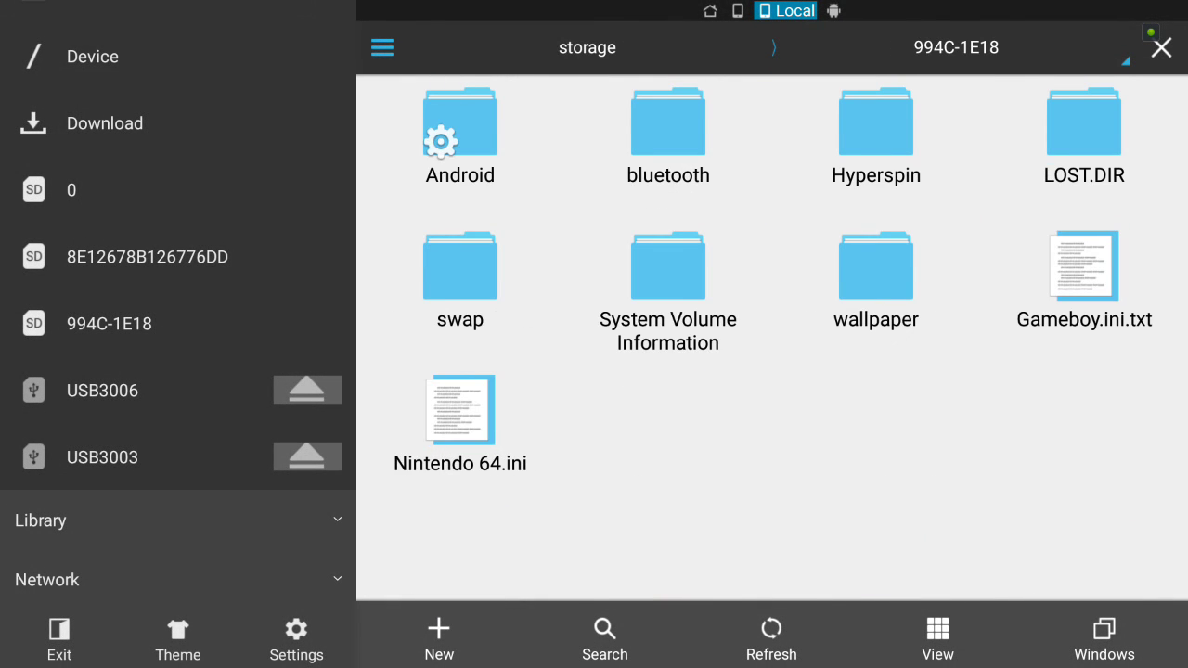
key(Escape)
key(Escape)
key(Escape)
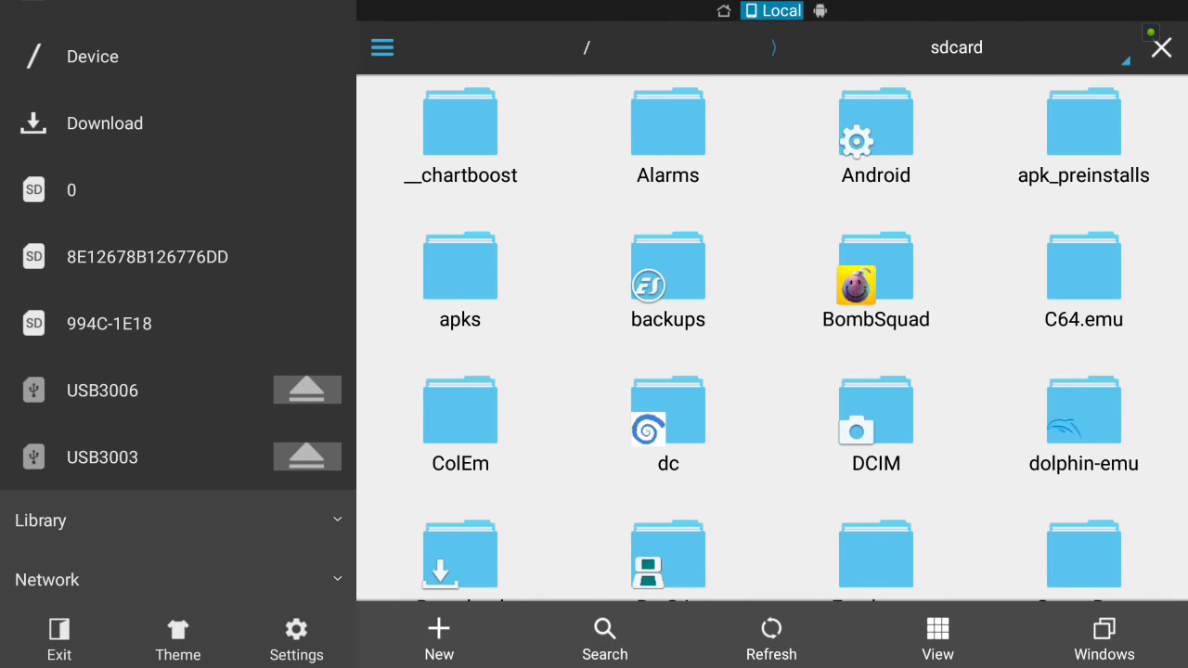
key(Escape)
key(Escape)
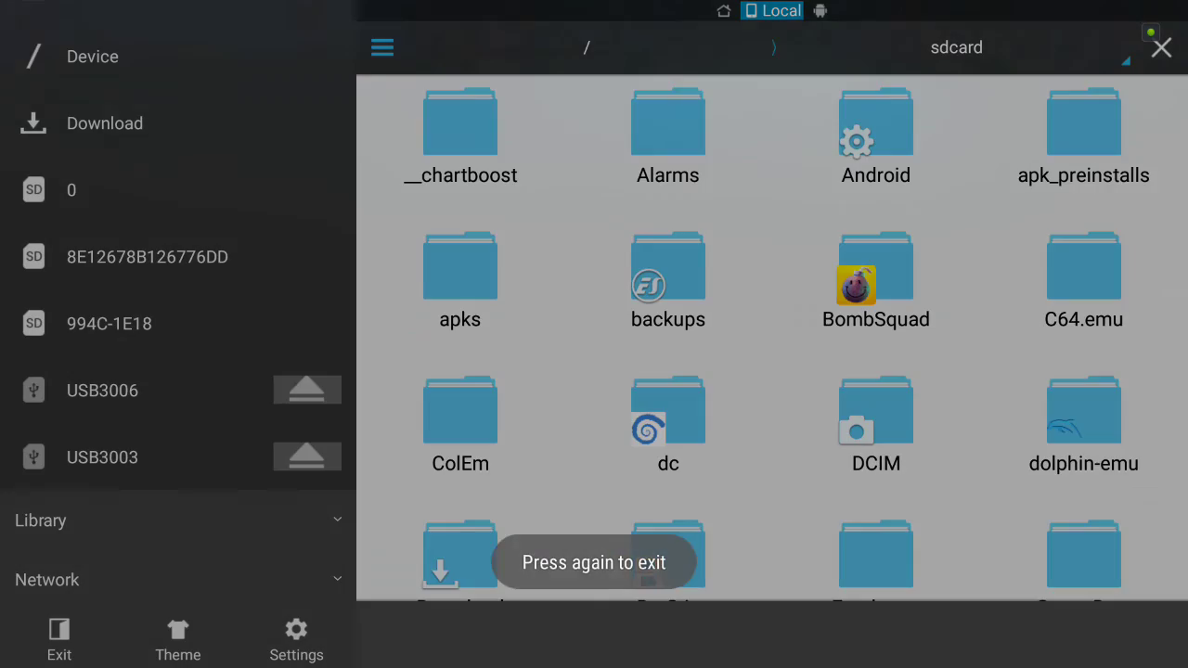
Step: Launch HyperSpin, enter the Adventure Vision system and start Defender
key(Up)
key(Up)
key(Up)
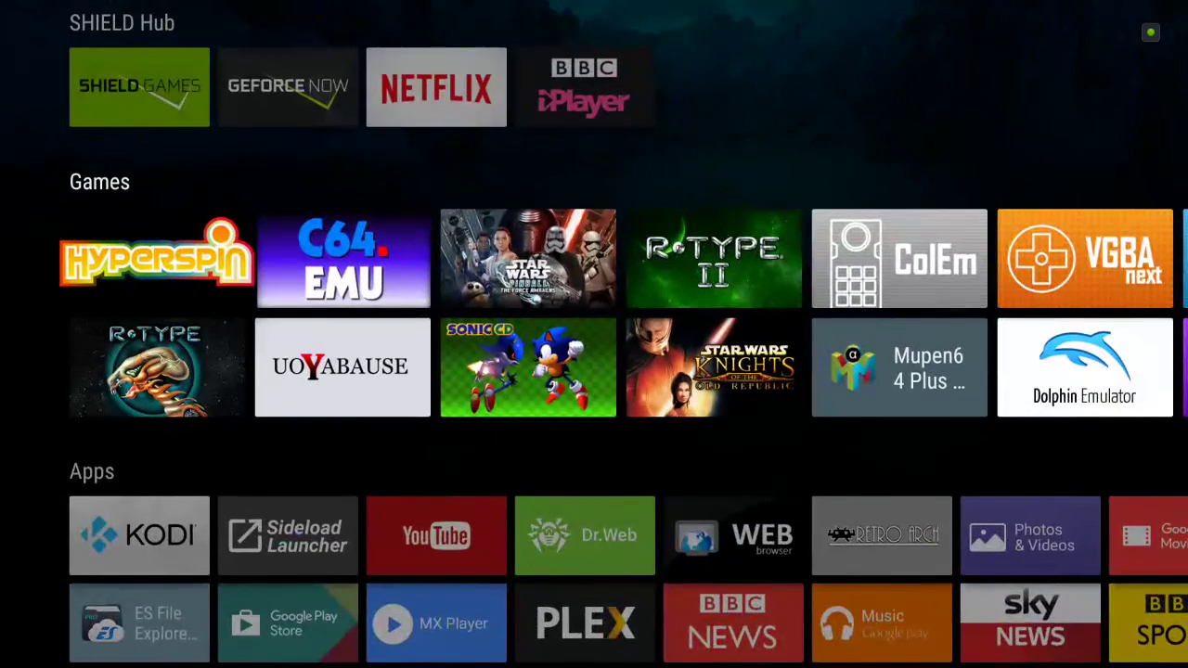
key(Return)
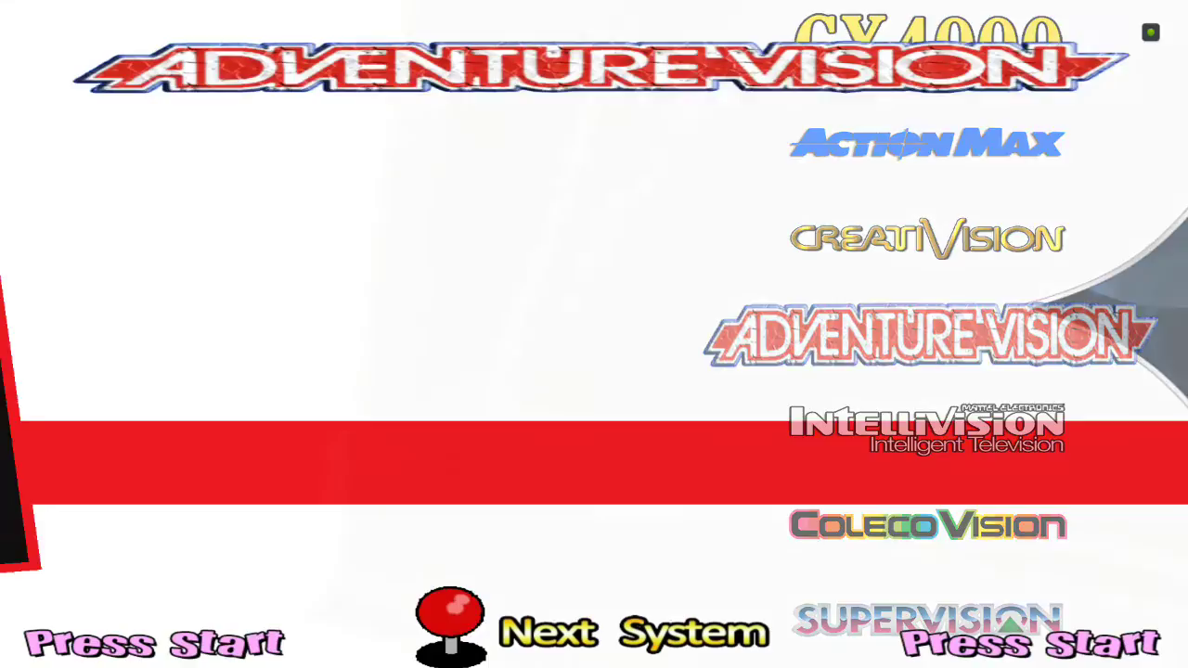
key(Return)
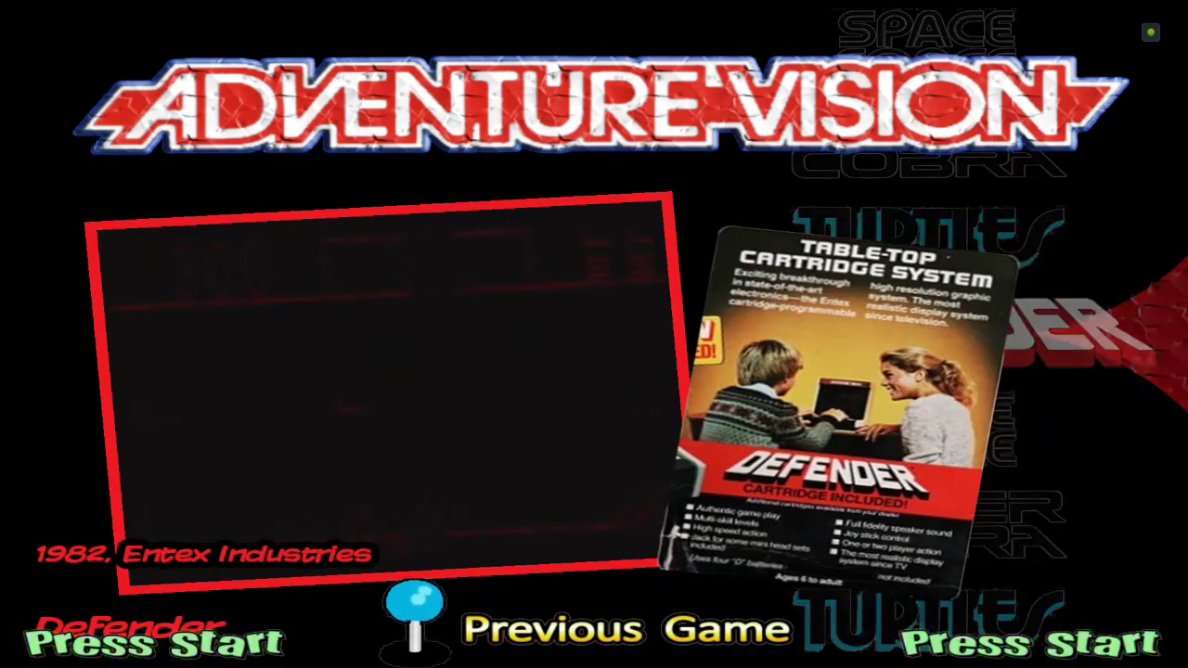
key(Return)
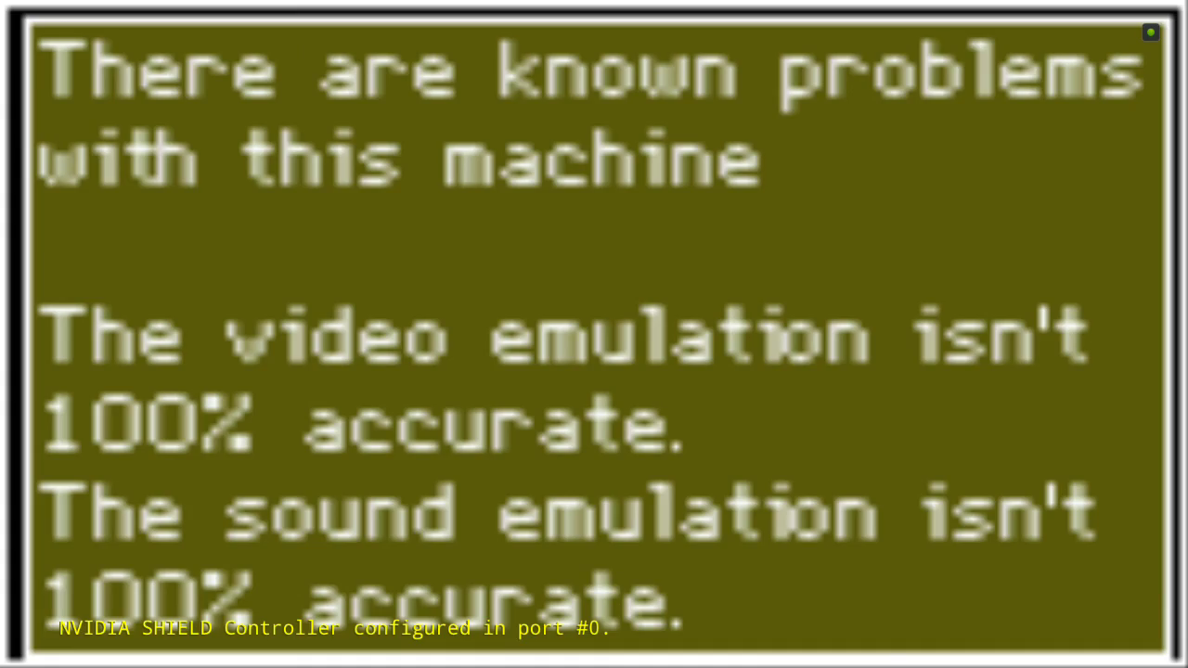